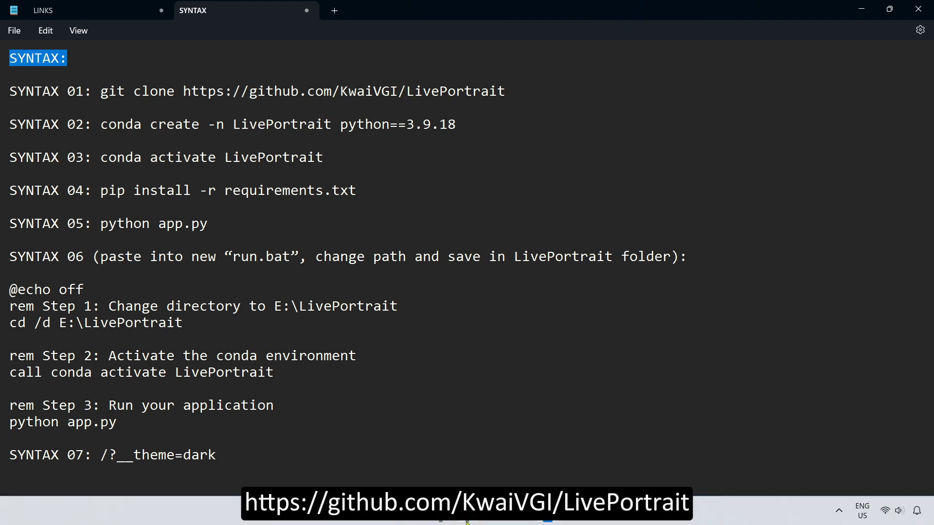
# Switch to Chrome and look through the KwaiVGI/LivePortrait repository page on GitHub.
pyautogui.click(467, 522)
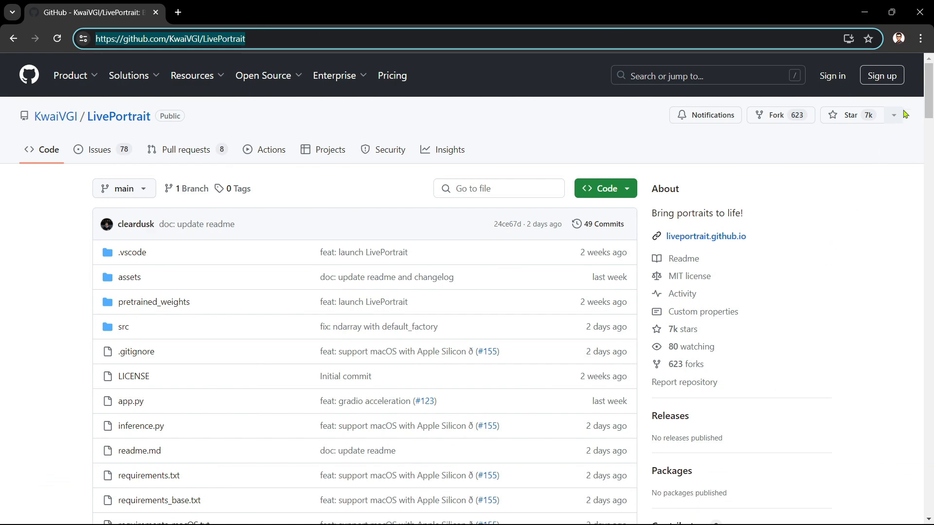
pyautogui.moveTo(928, 78); pyautogui.dragTo(926, 210)
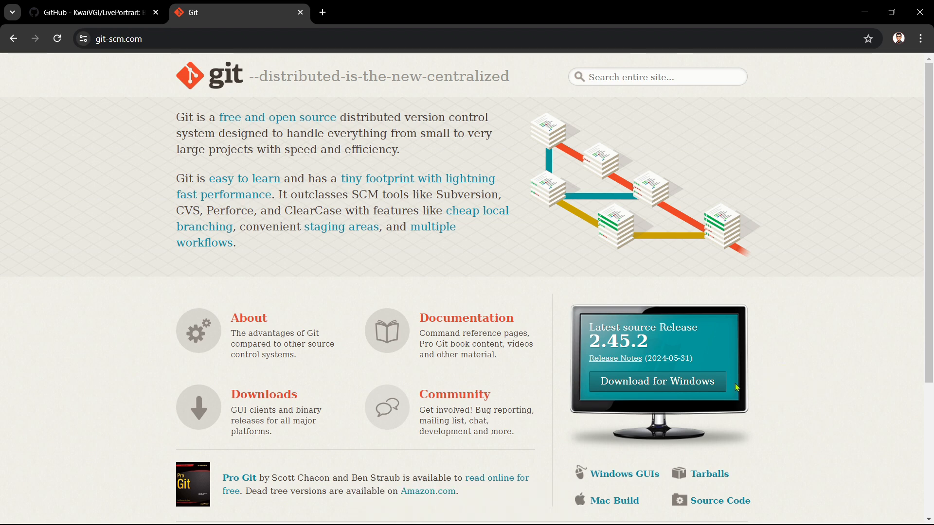
# Download the standalone 64-bit Git for Windows Setup and save Git-2.45.2-64-bit.exe to the FoxtonAI (E:) drive.
pyautogui.click(697, 384)
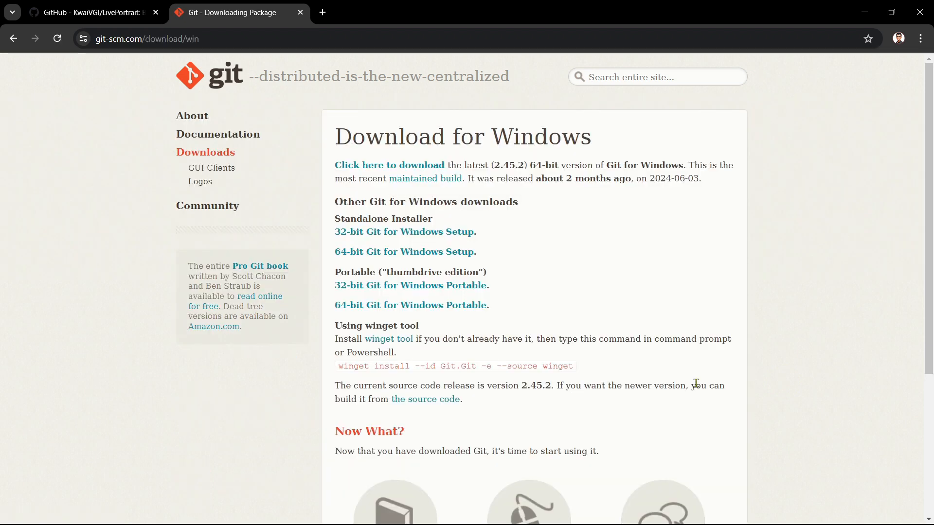
pyautogui.moveTo(432, 219); pyautogui.dragTo(331, 217)
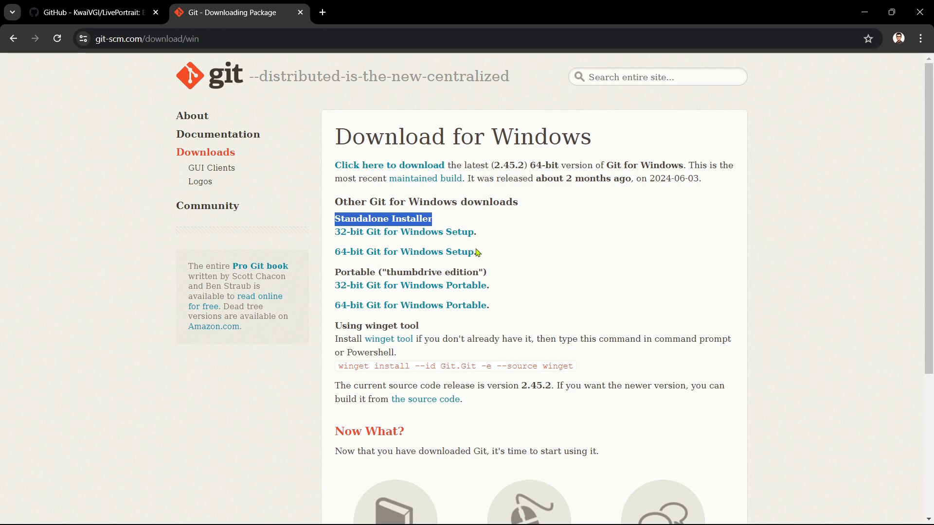
pyautogui.click(443, 255)
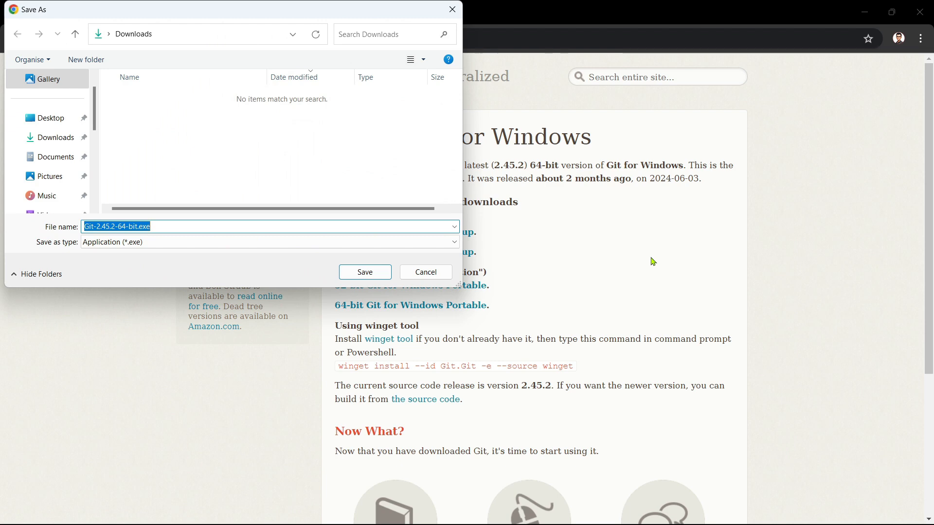
pyautogui.scroll(-2, 54, 181)
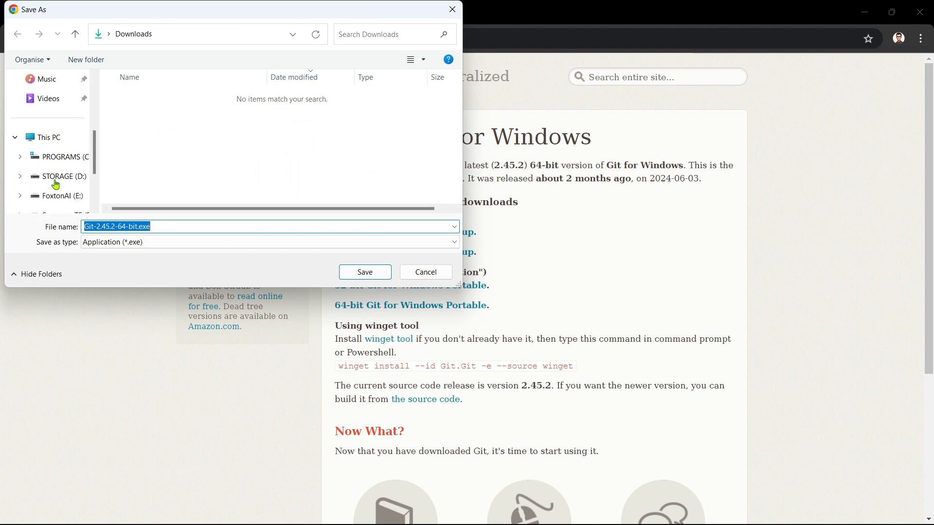
pyautogui.scroll(-2, 56, 185)
pyautogui.click(56, 119)
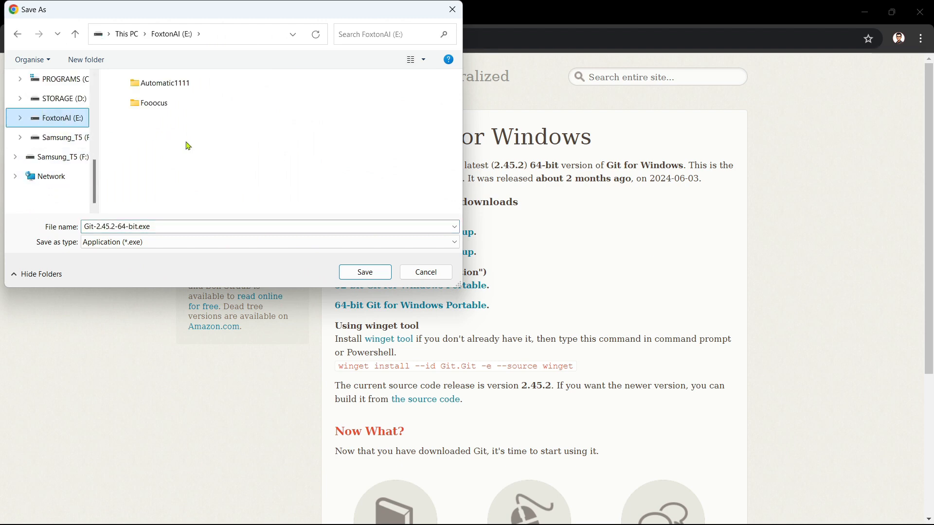
pyautogui.click(384, 277)
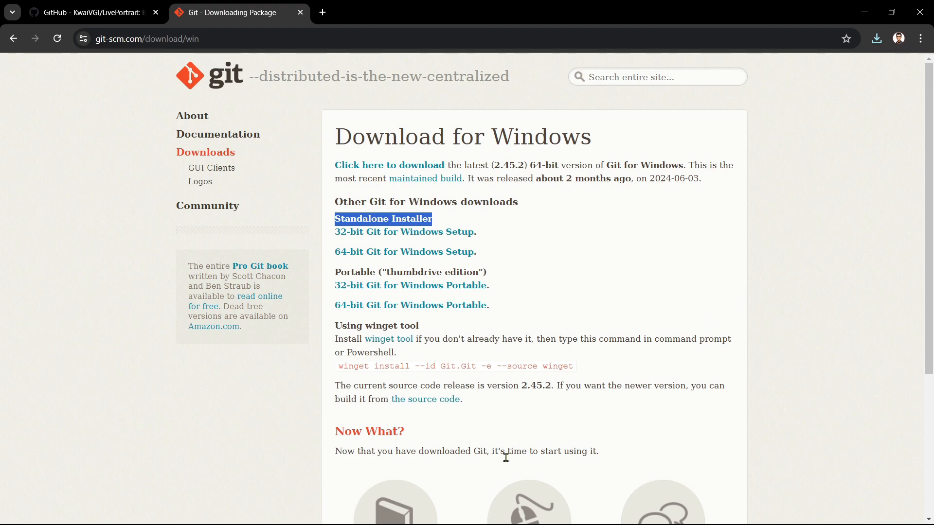
# Switch to File Explorer and launch Git-2.45.2-64-bit.exe from the FoxtonAI (E:) drive.
pyautogui.click(448, 516)
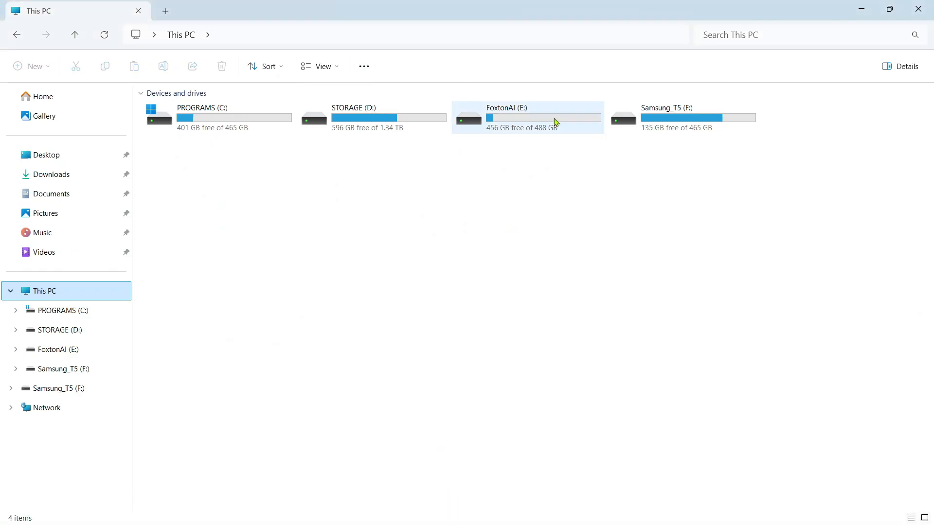
pyautogui.doubleClick(555, 122)
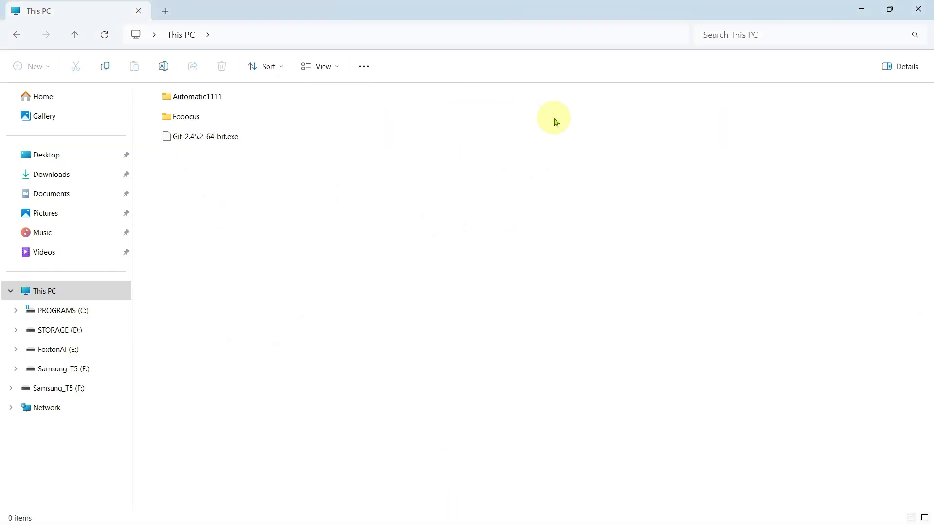
pyautogui.doubleClick(236, 140)
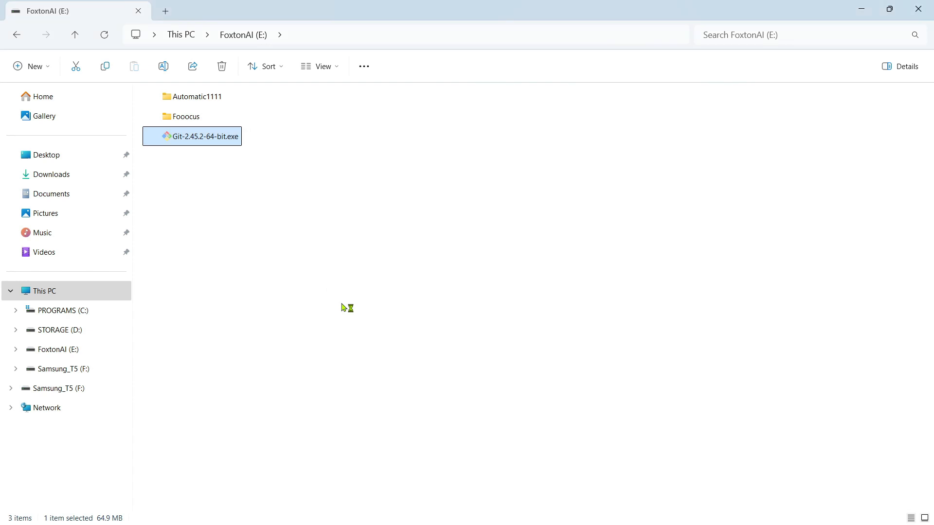
# Install Git with the default options on every setup page and finish with View Release Notes turned off.
pyautogui.click(533, 364)
pyautogui.click(533, 365)
pyautogui.click(533, 365)
pyautogui.click(534, 365)
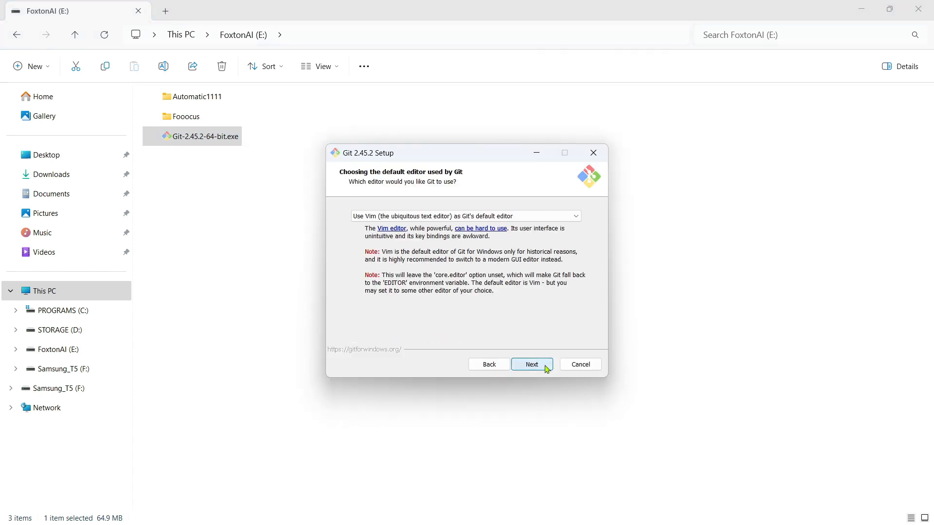
pyautogui.click(546, 368)
pyautogui.click(546, 367)
pyautogui.click(547, 368)
pyautogui.click(546, 367)
pyautogui.click(546, 368)
pyautogui.click(546, 368)
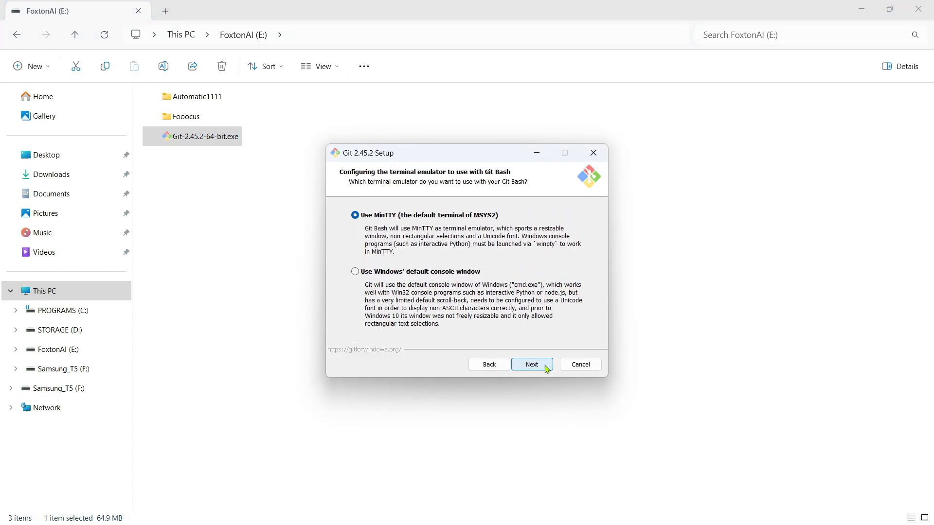
pyautogui.click(546, 367)
pyautogui.click(546, 368)
pyautogui.click(546, 368)
pyautogui.click(546, 367)
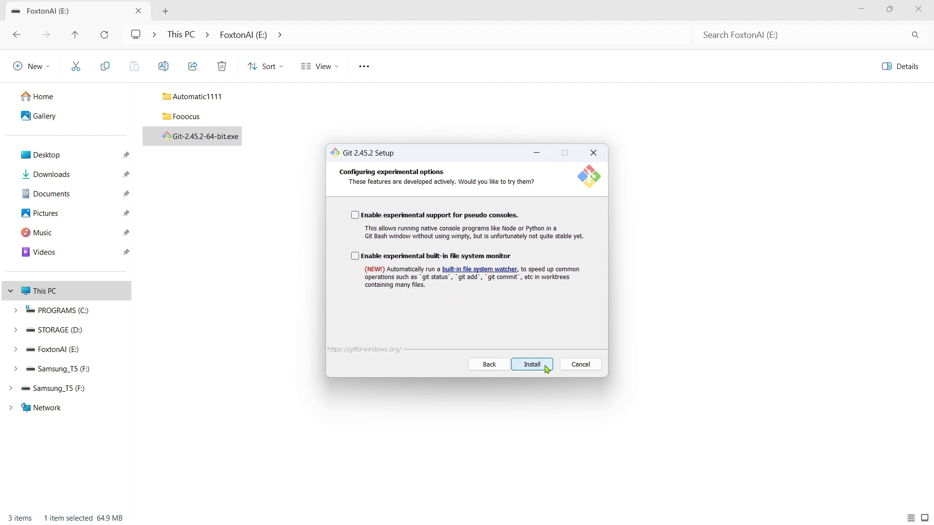
pyautogui.click(547, 369)
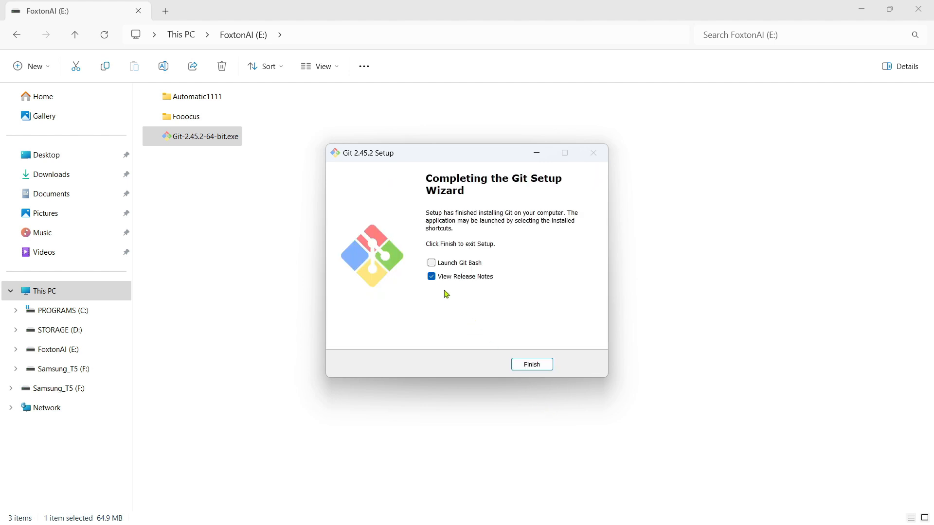
pyautogui.click(432, 276)
pyautogui.click(544, 365)
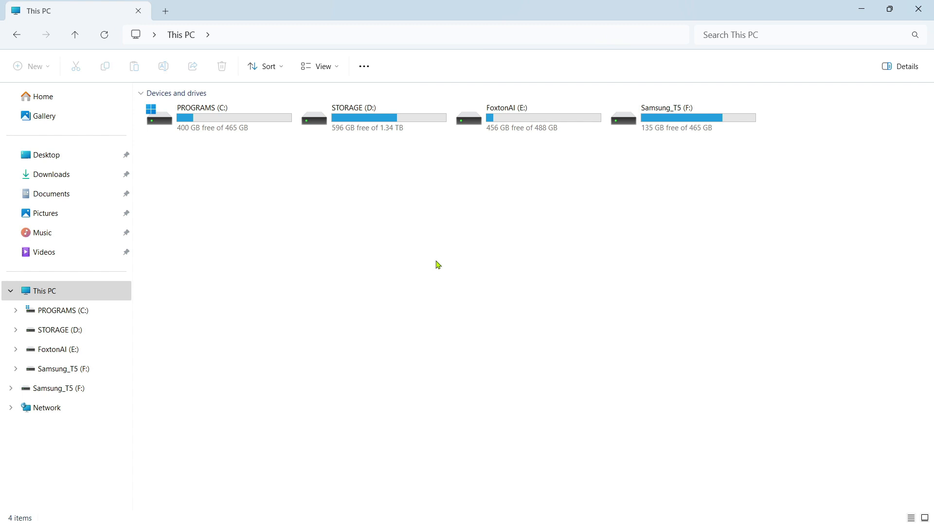
# Open the FoxtonAI (E:) drive in File Explorer and start a command prompt there with cmd.
pyautogui.doubleClick(580, 116)
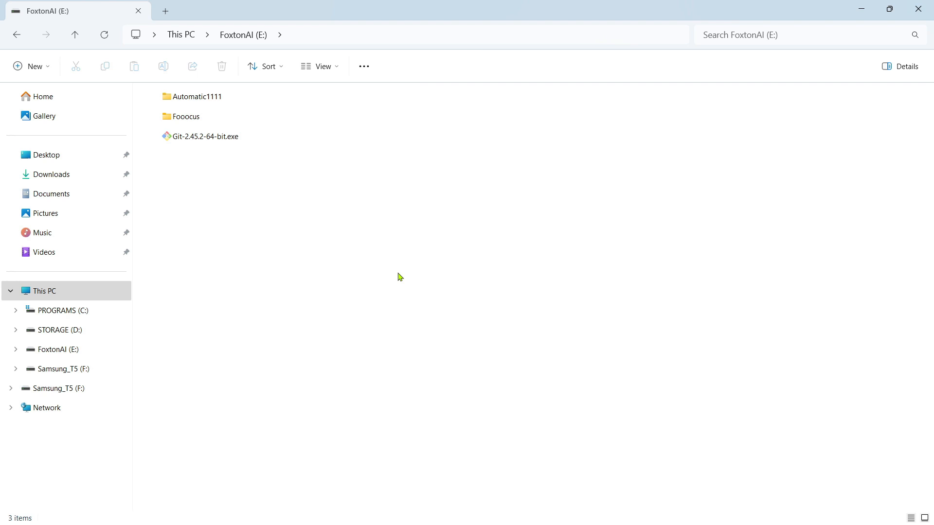
pyautogui.click(400, 34)
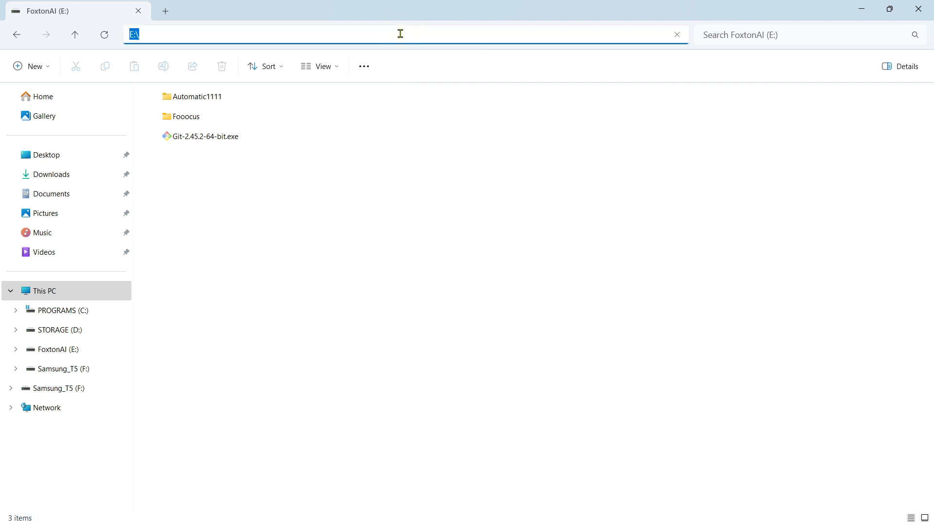
pyautogui.write('cmd')
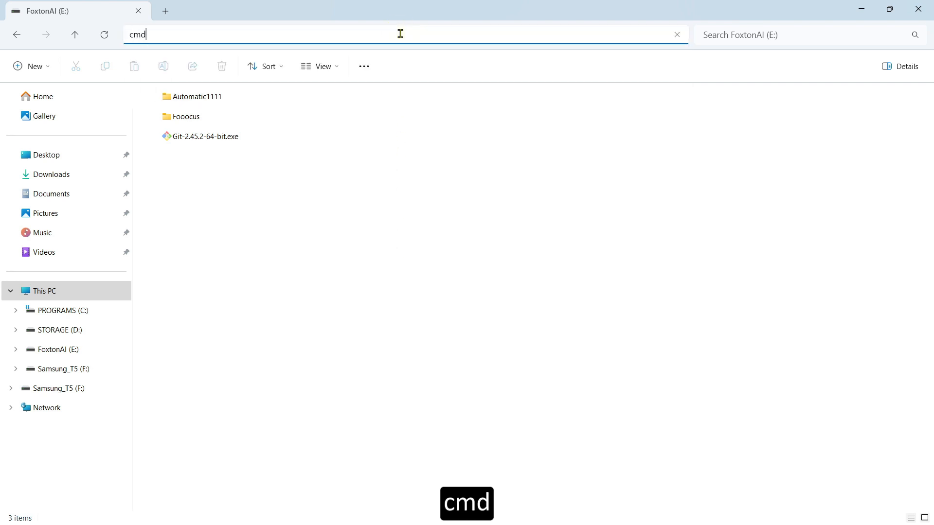
pyautogui.press('Return')
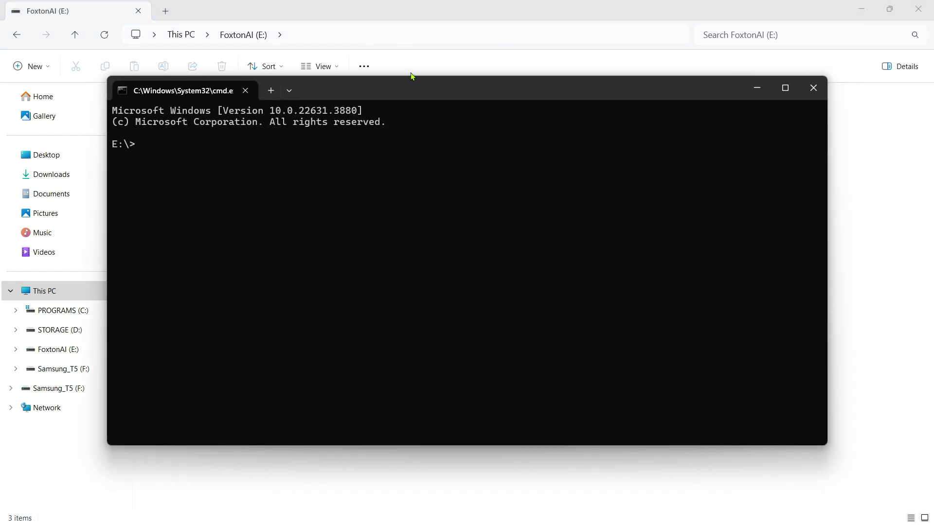
pyautogui.moveTo(411, 524)
pyautogui.click(456, 512)
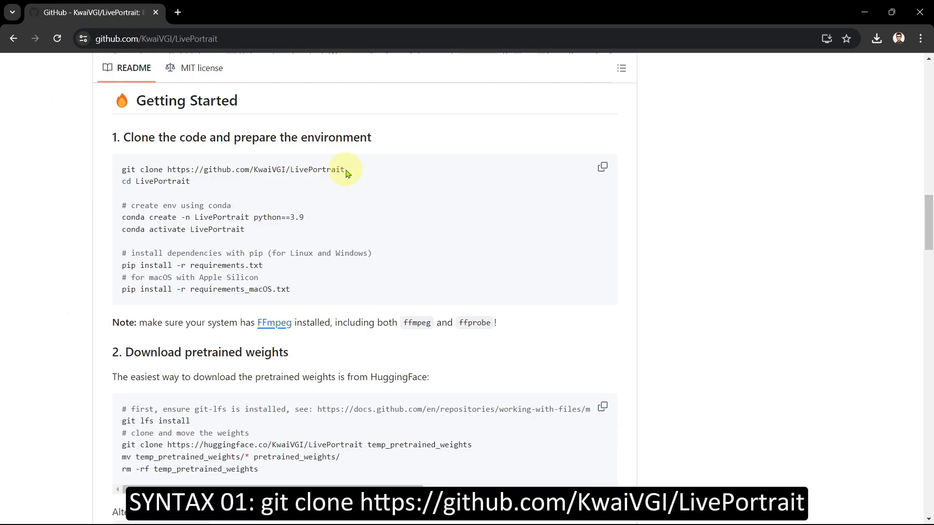
pyautogui.moveTo(344, 170); pyautogui.dragTo(121, 173)
pyautogui.hotkey('ctrl', 'c')
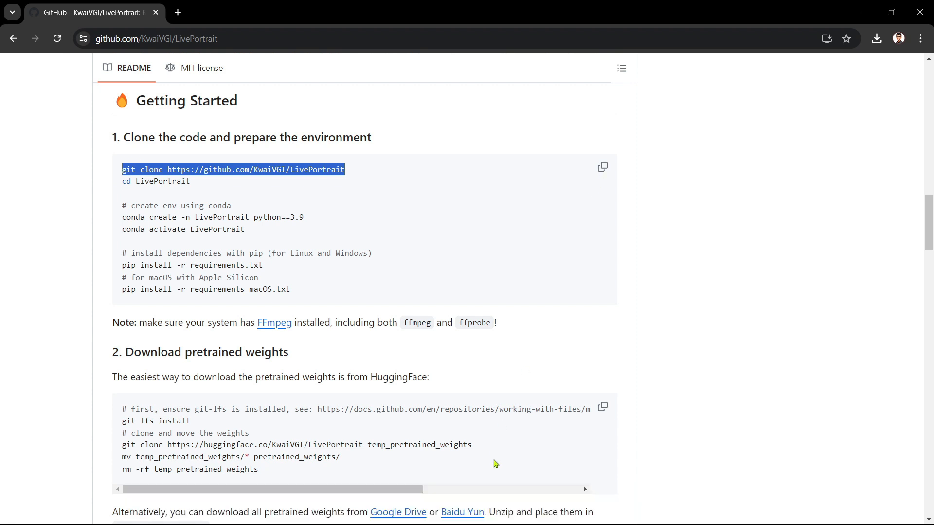
pyautogui.moveTo(494, 524)
pyautogui.click(561, 511)
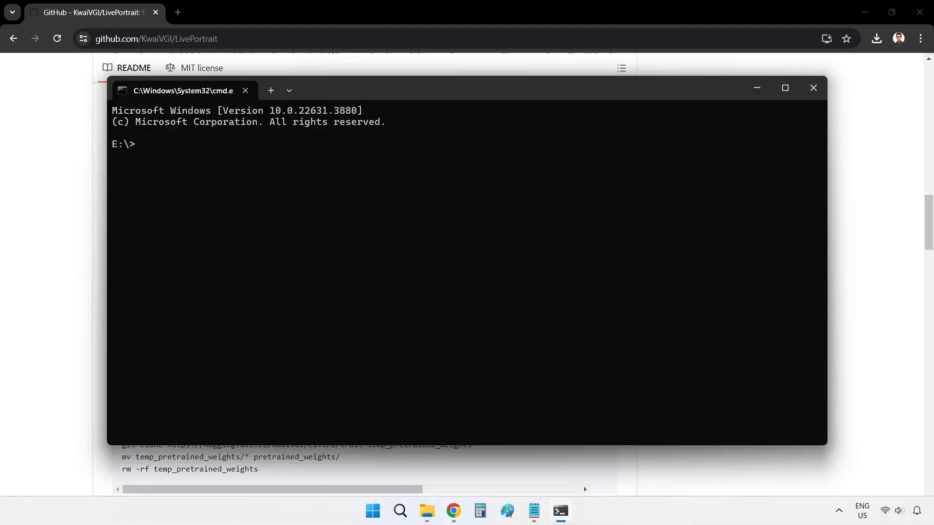
pyautogui.hotkey('ctrl', 'v')
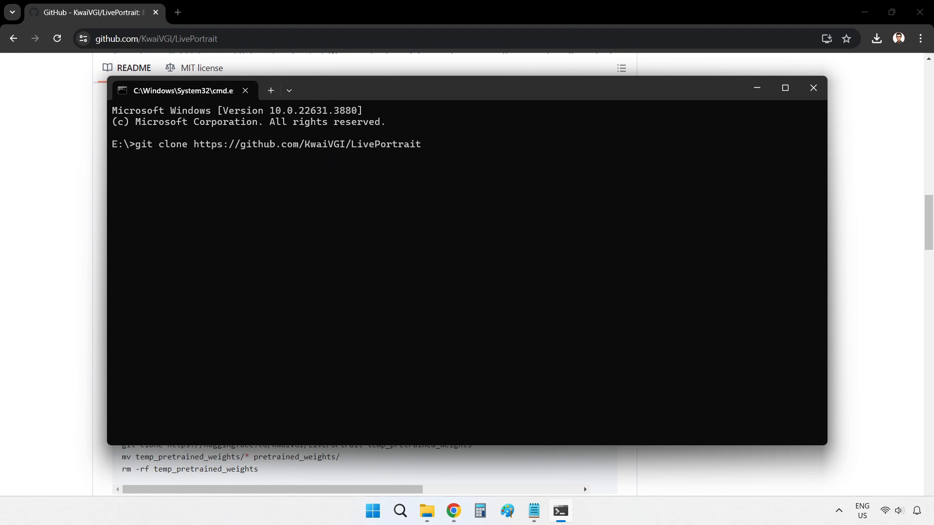
pyautogui.press('Return')
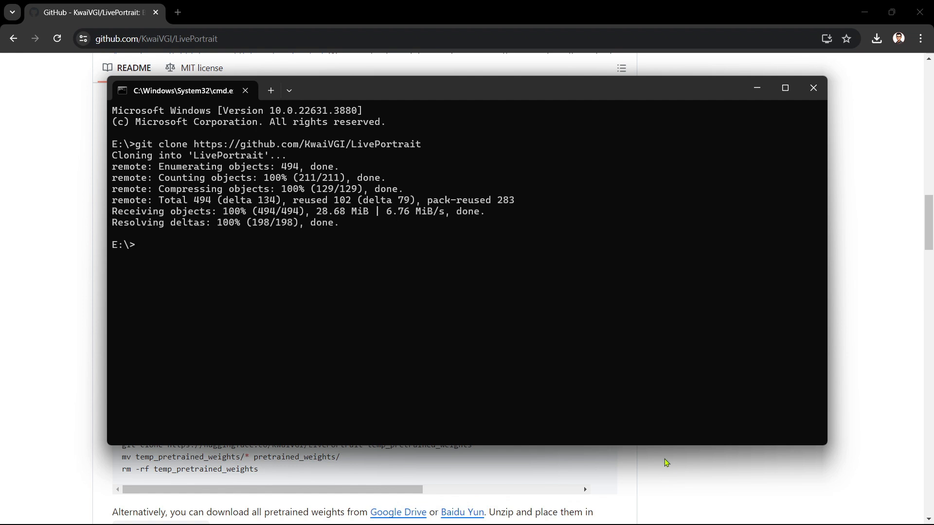
pyautogui.click(813, 89)
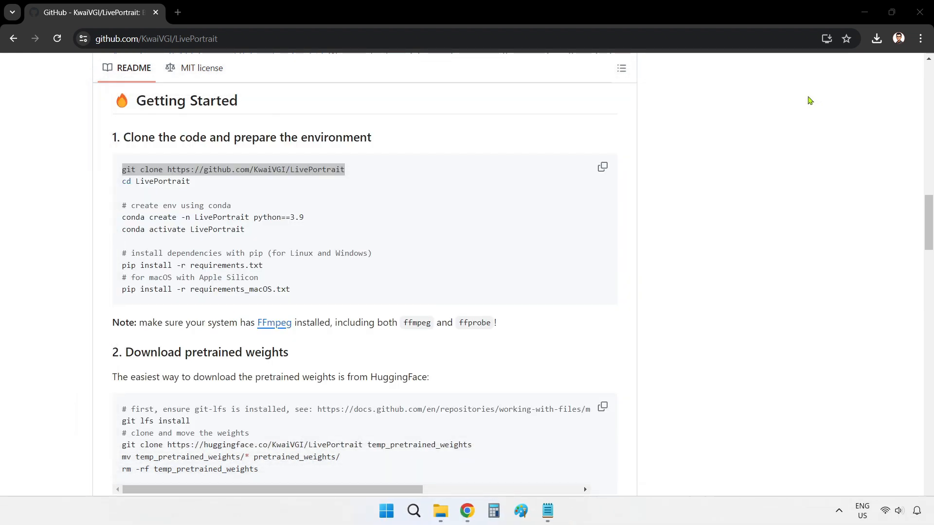
# Switch to File Explorer and open the cloned LivePortrait folder on the E: drive.
pyautogui.click(440, 511)
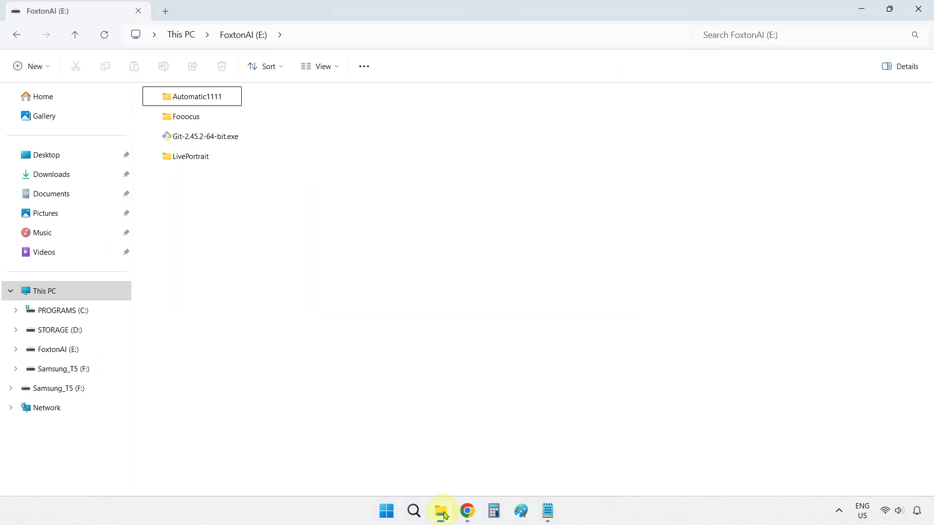
pyautogui.click(206, 157)
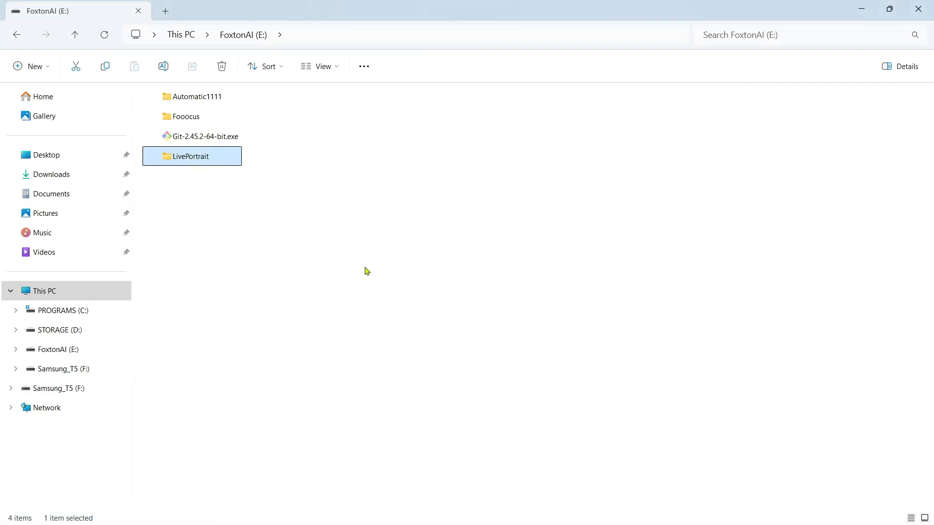
pyautogui.doubleClick(226, 164)
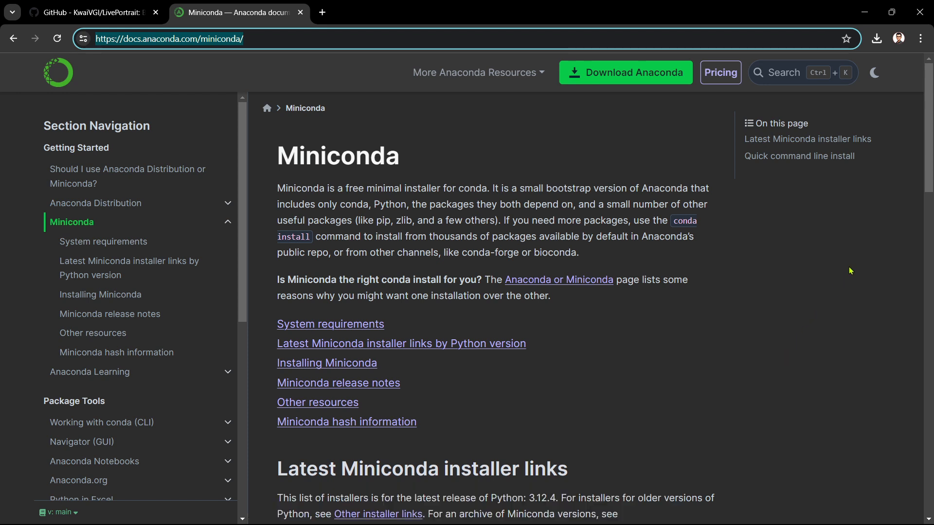
# Open the list of other Miniconda installers by Python version from the Latest Miniconda installer links section.
pyautogui.moveTo(928, 156); pyautogui.dragTo(927, 253)
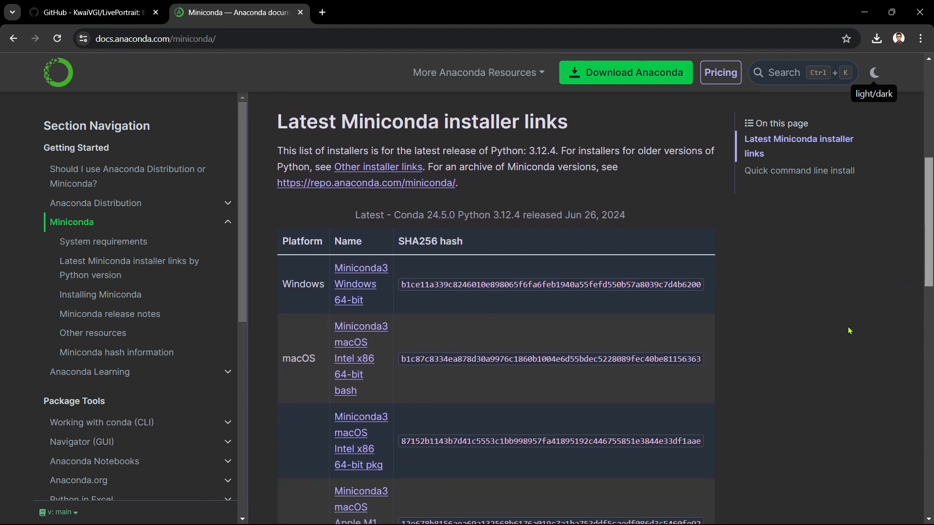
pyautogui.click(266, 287)
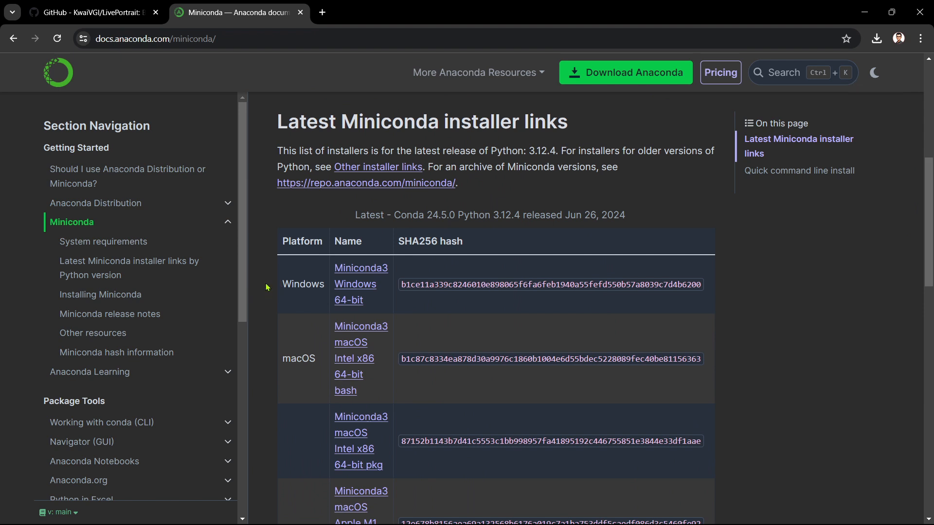
pyautogui.moveTo(522, 214); pyautogui.dragTo(456, 215)
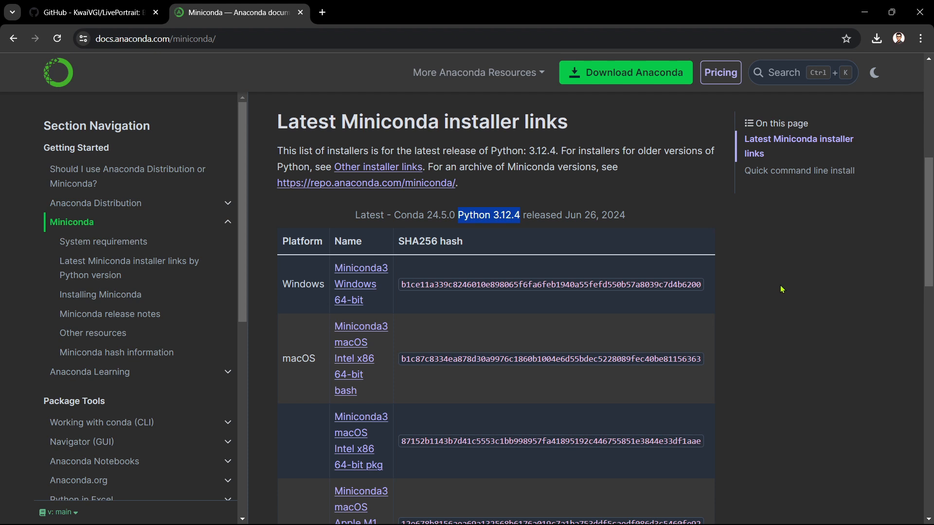
pyautogui.click(399, 168)
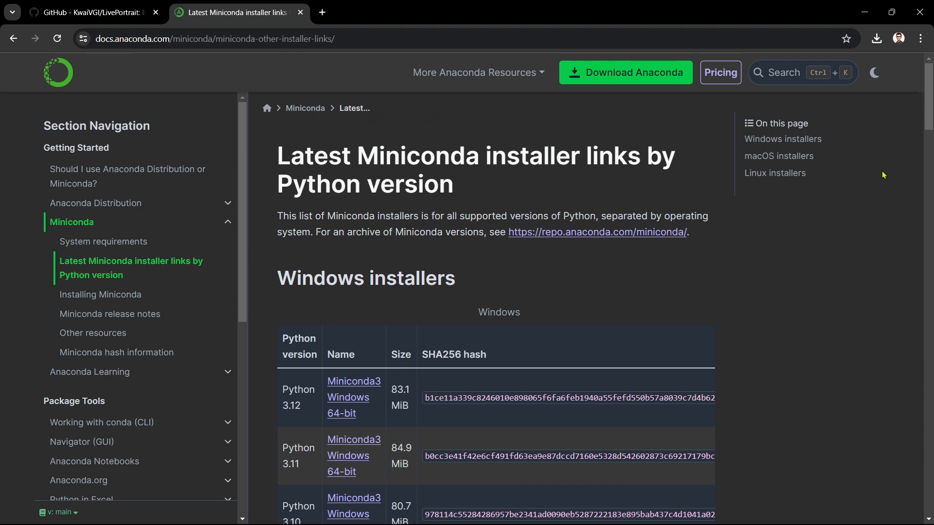
# Download the Python 3.10 Miniconda3 Windows 64-bit installer and save it to the FoxtonAI (E:) drive.
pyautogui.moveTo(928, 107); pyautogui.dragTo(928, 139)
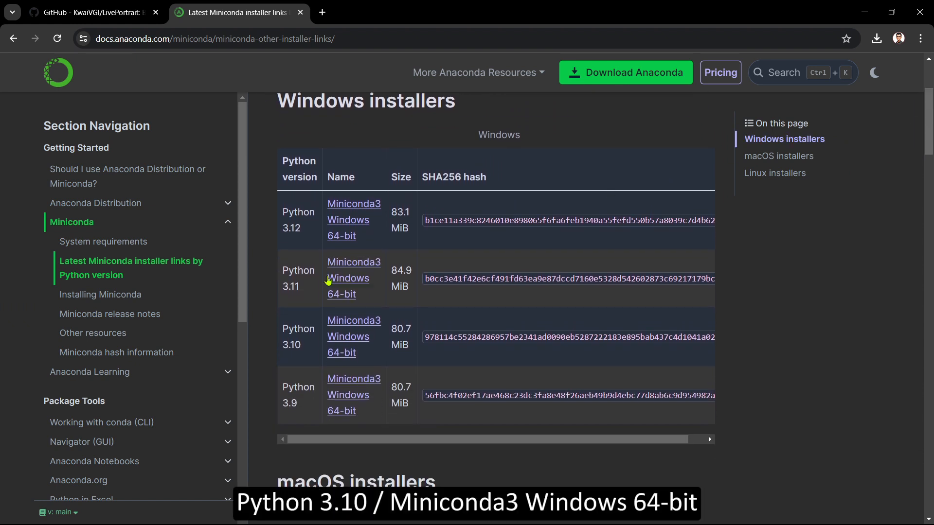
pyautogui.moveTo(303, 343); pyautogui.dragTo(273, 329)
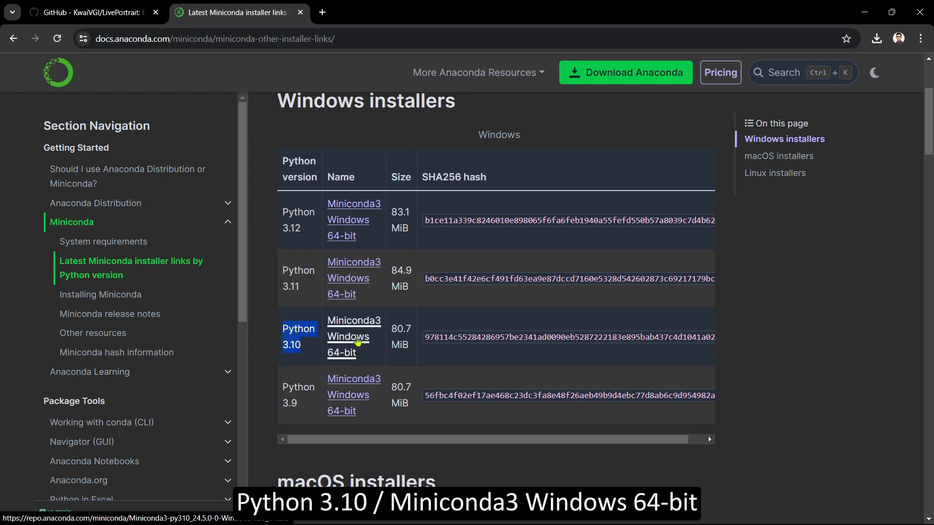
pyautogui.click(357, 341)
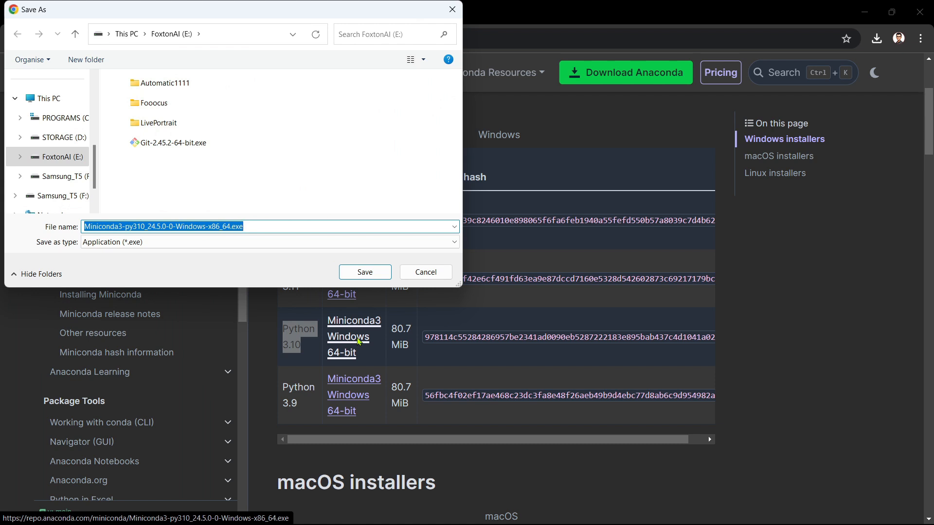
pyautogui.click(63, 158)
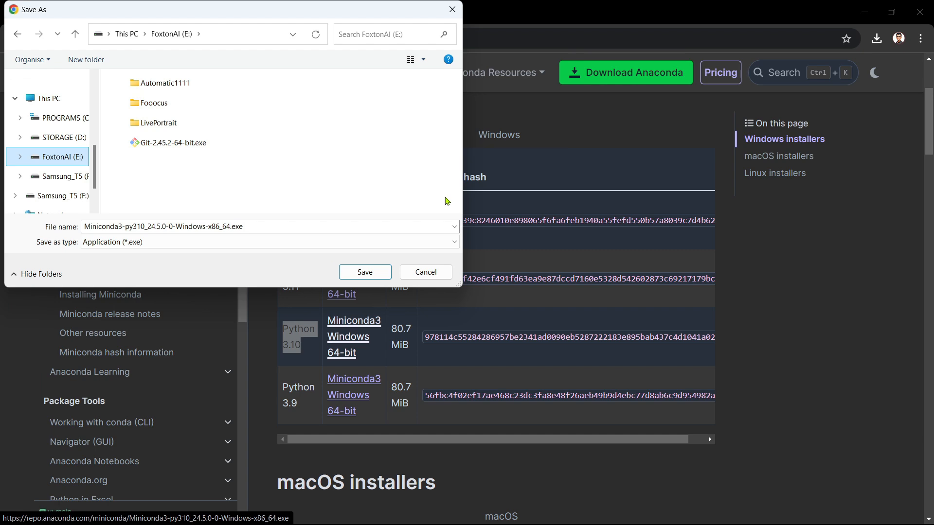
pyautogui.click(383, 277)
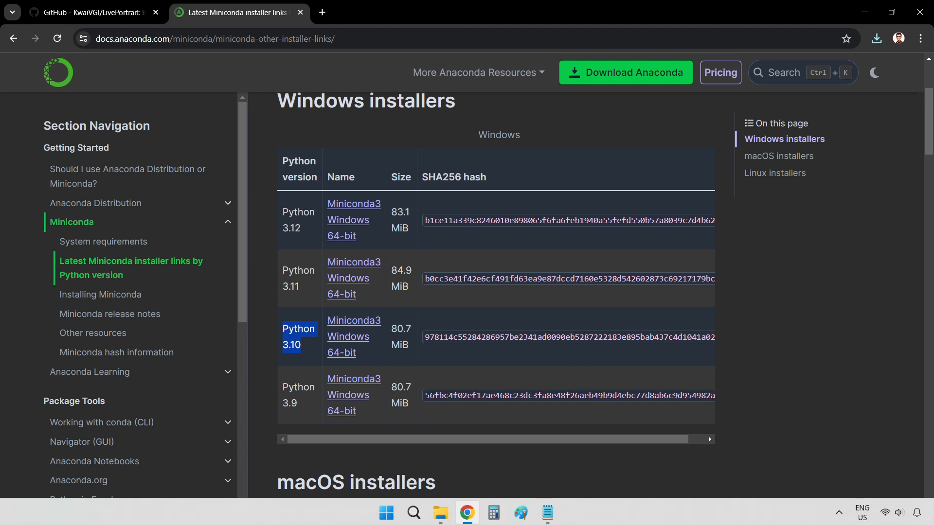
# Run the Miniconda3 py310 installer from the E: drive in File Explorer, accepting the license, the Just Me installation type and the default destination folder.
pyautogui.click(441, 510)
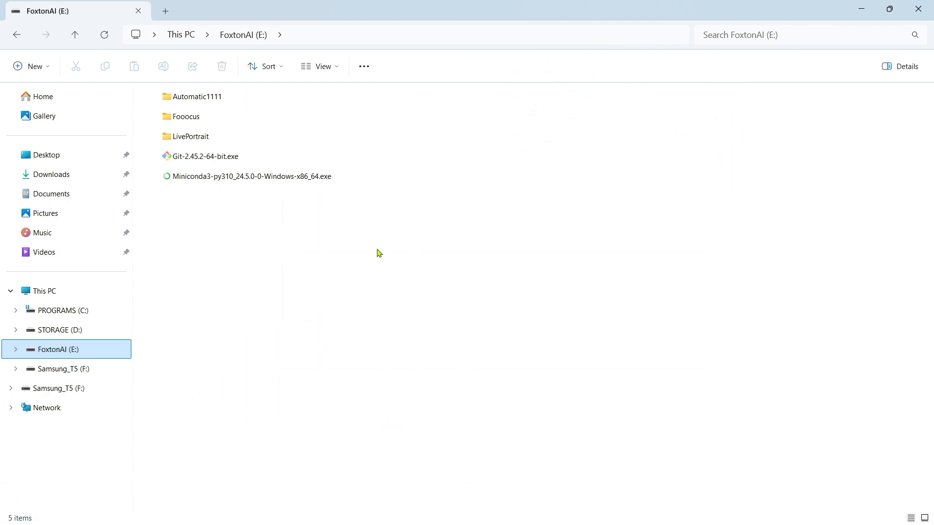
pyautogui.click(307, 181)
pyautogui.doubleClick(308, 181)
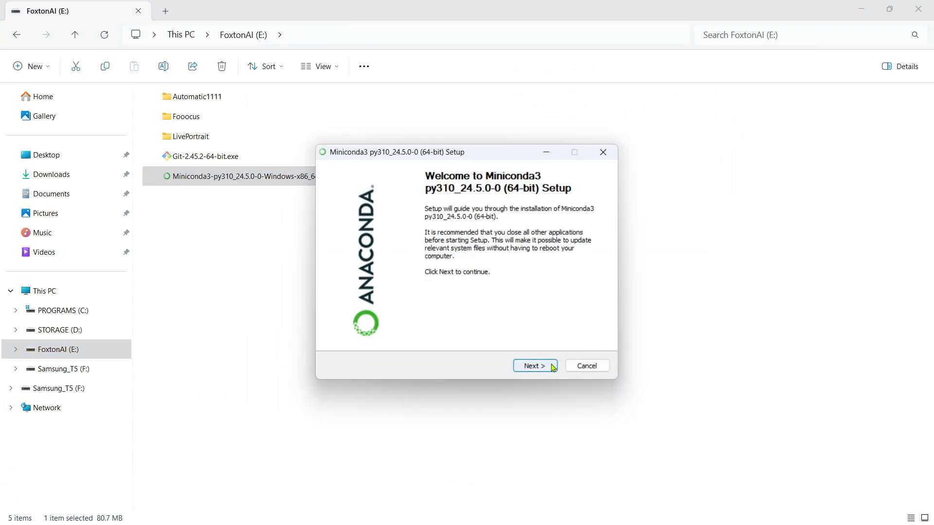
pyautogui.click(554, 368)
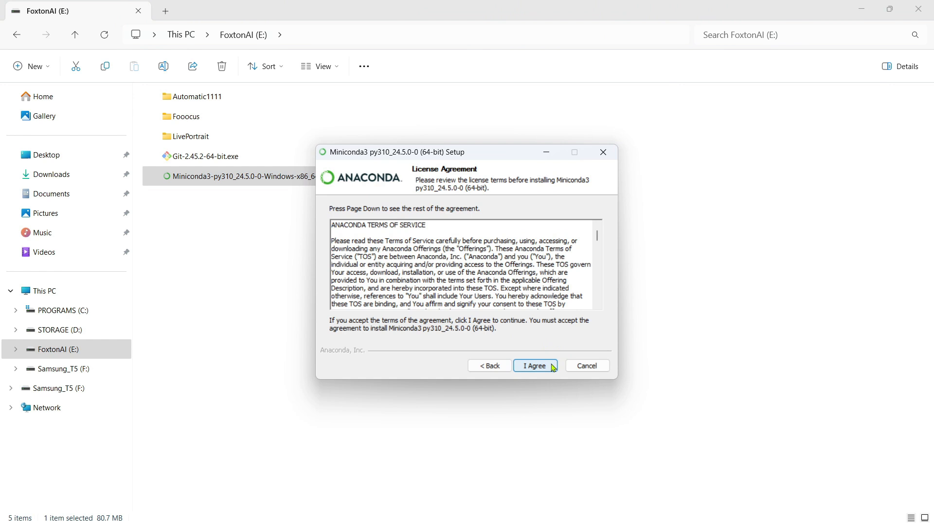
pyautogui.click(554, 367)
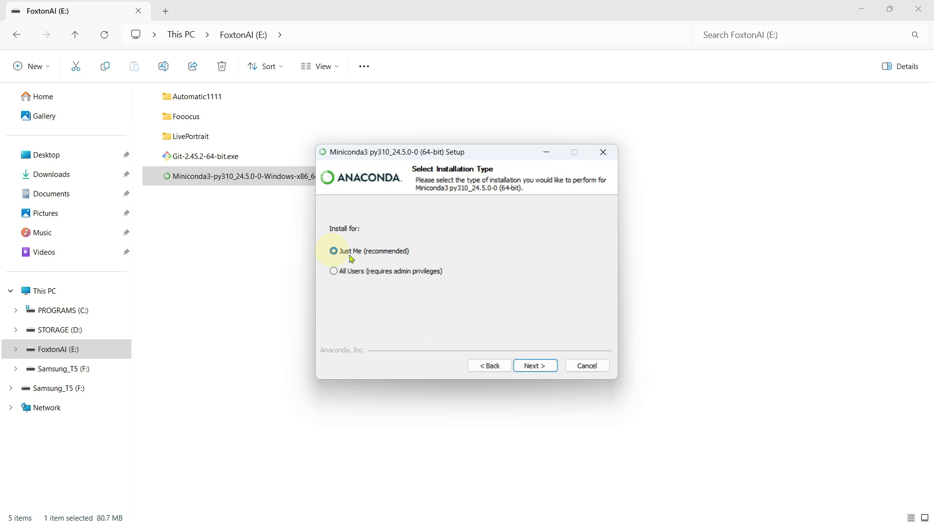
pyautogui.click(553, 365)
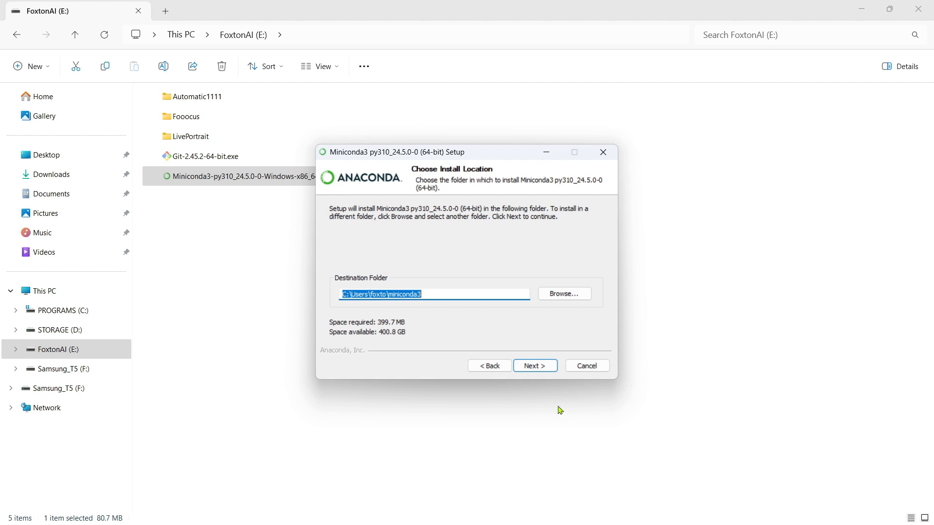
pyautogui.click(555, 369)
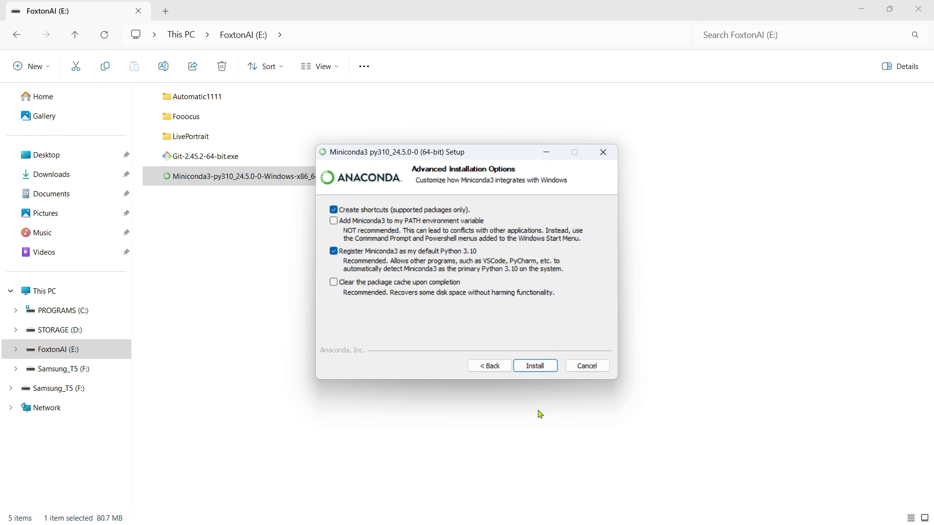
# Install Miniconda3 with Clear the package cache upon completion enabled, and finish setup with Getting started with Conda and Welcome to Anaconda disabled.
pyautogui.click(335, 284)
pyautogui.click(548, 367)
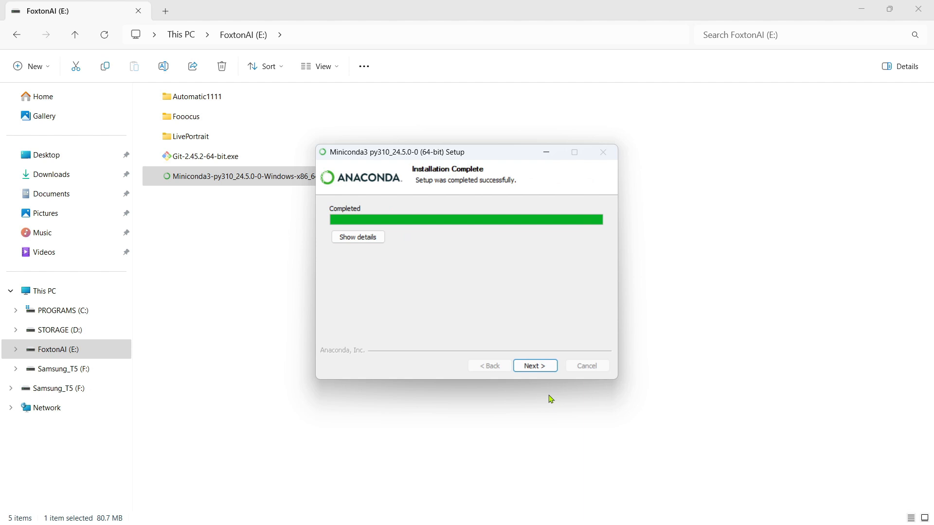
pyautogui.click(555, 368)
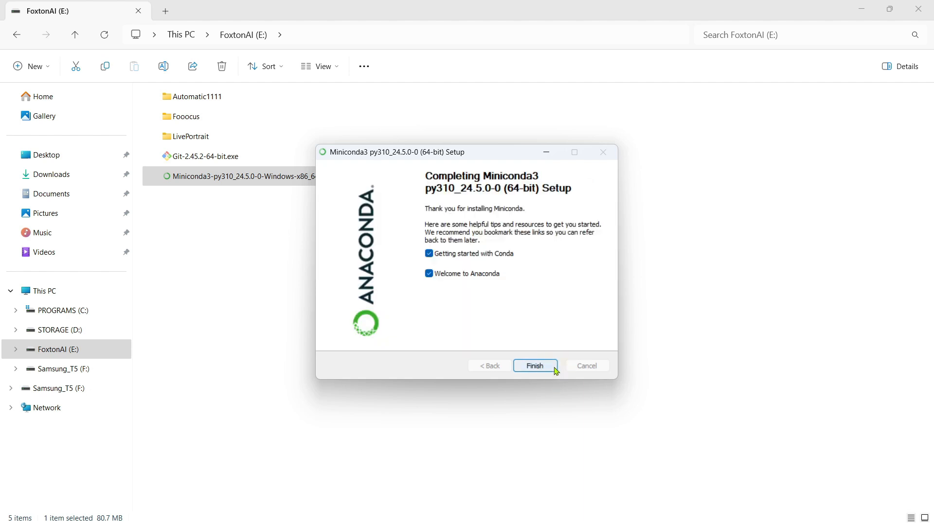
pyautogui.click(429, 254)
pyautogui.click(429, 273)
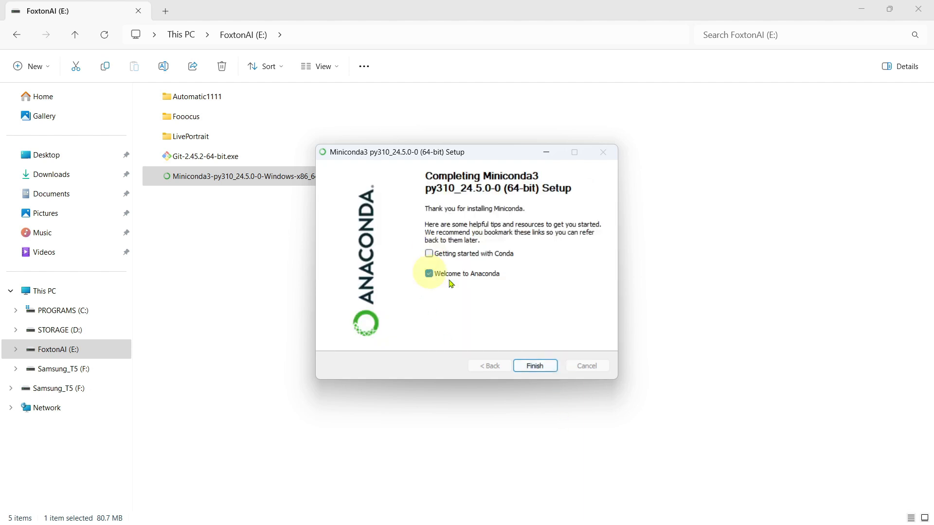
pyautogui.click(550, 368)
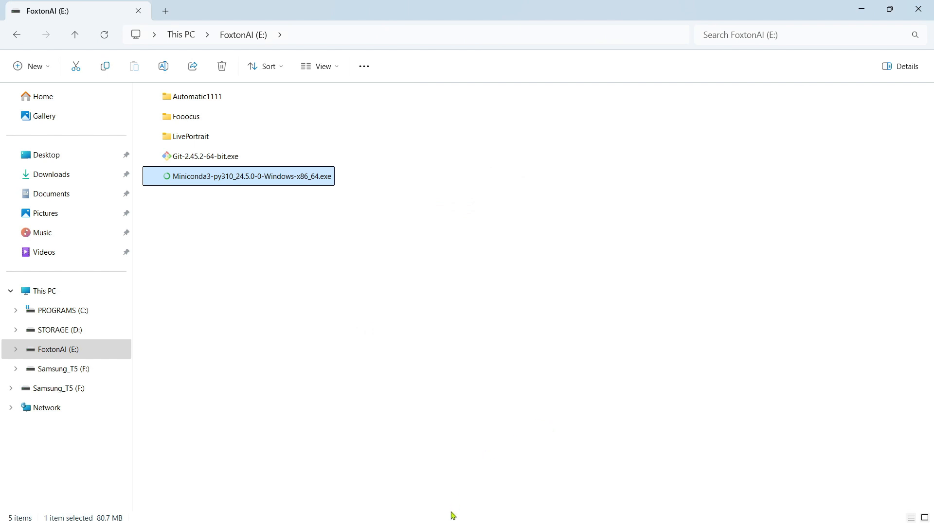
# Search Windows for "edit" to reach the system environment variables and open the user variable Path for editing.
pyautogui.click(413, 511)
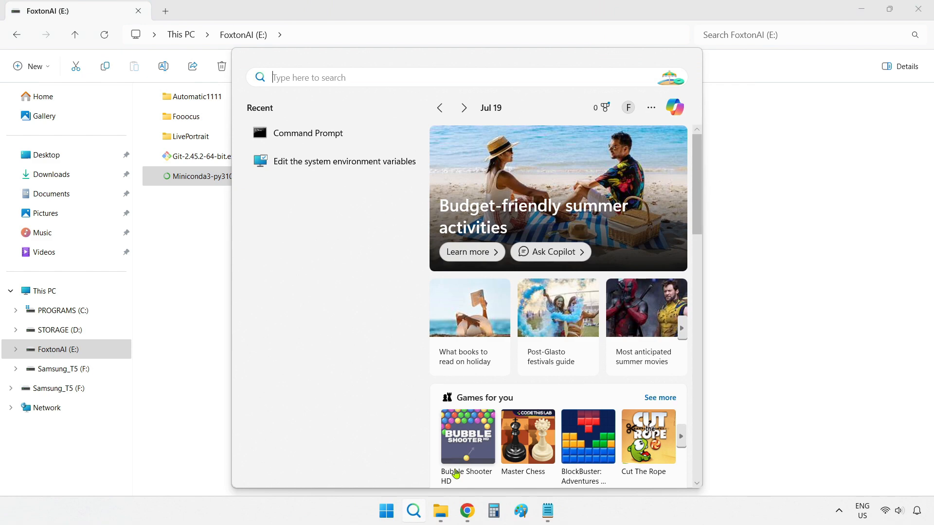
pyautogui.write('edit')
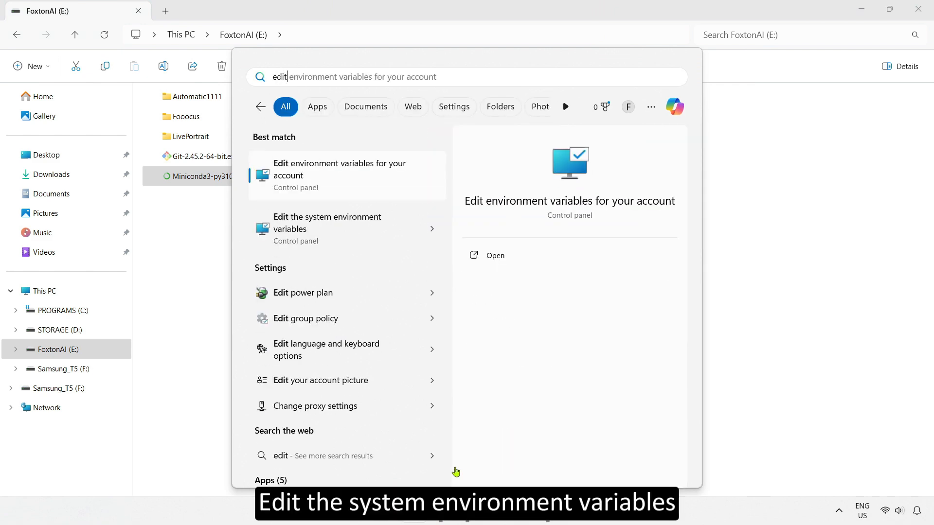
pyautogui.click(334, 230)
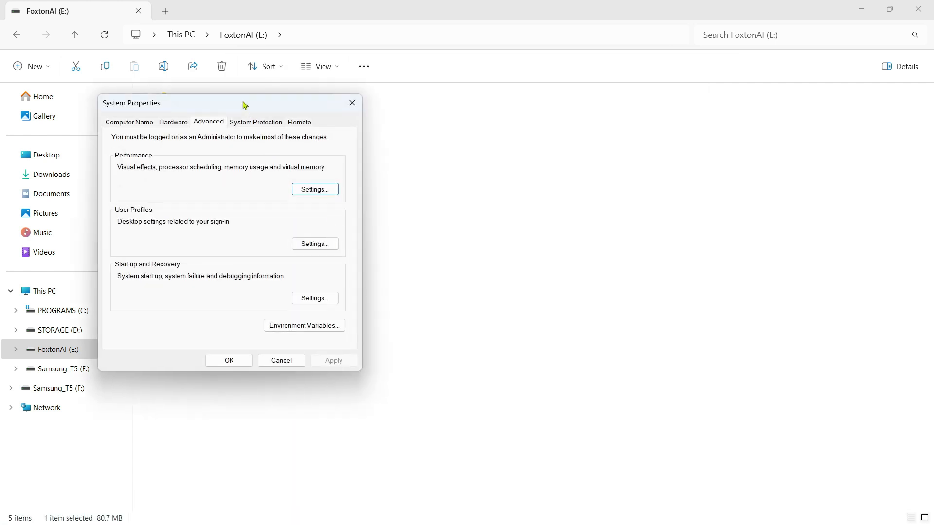
pyautogui.moveTo(242, 102); pyautogui.dragTo(471, 109)
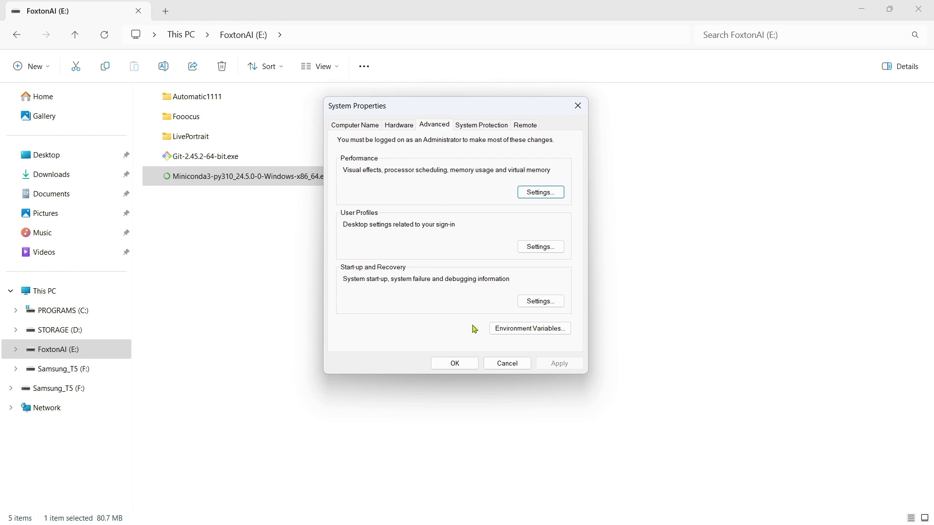
pyautogui.click(519, 329)
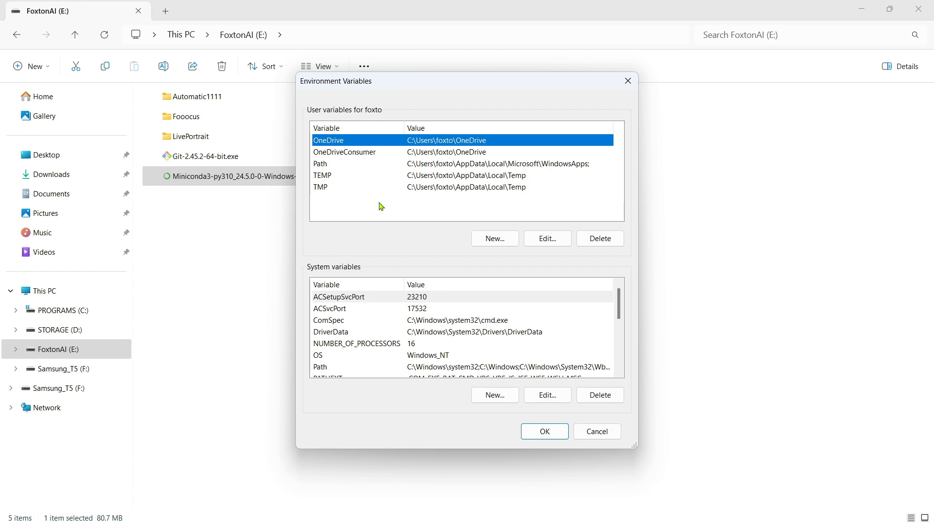
pyautogui.click(324, 165)
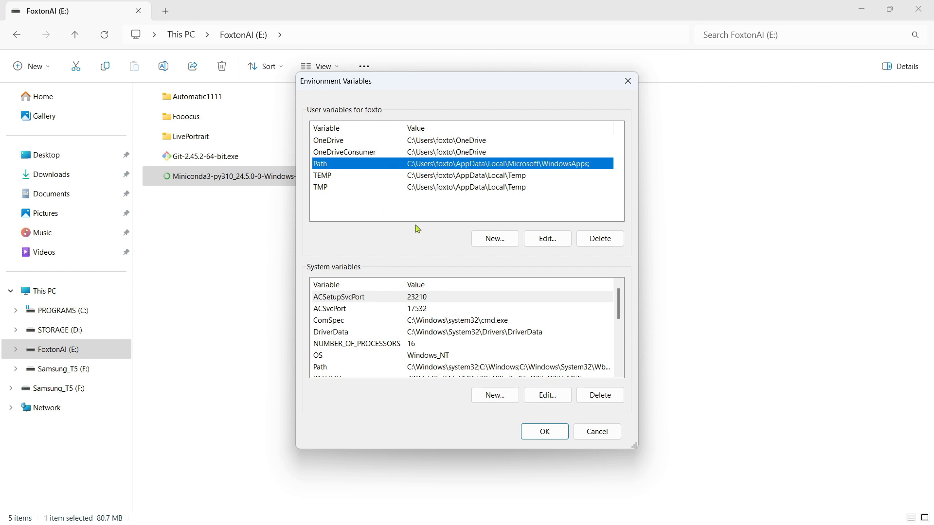
pyautogui.click(561, 241)
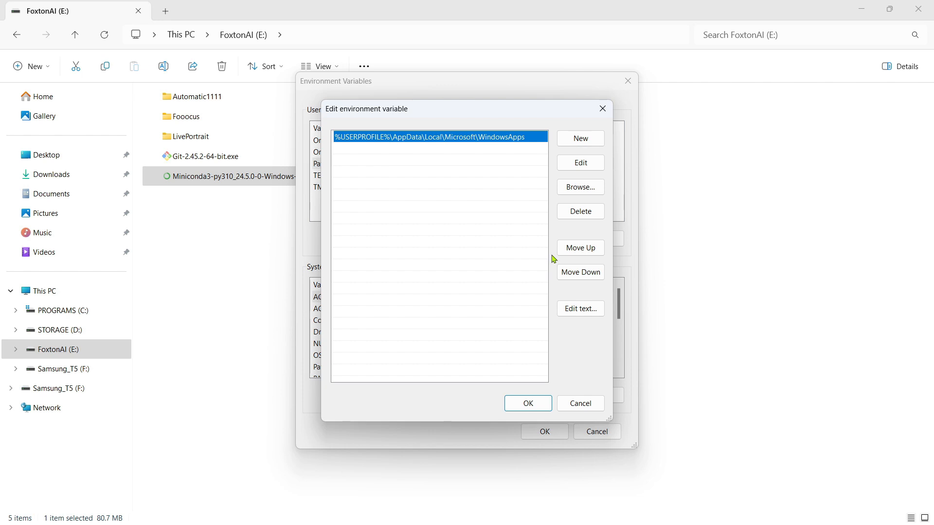
# Open the miniconda3\Scripts folder of the user's profile on the C: drive in a new File Explorer tab.
pyautogui.click(352, 5)
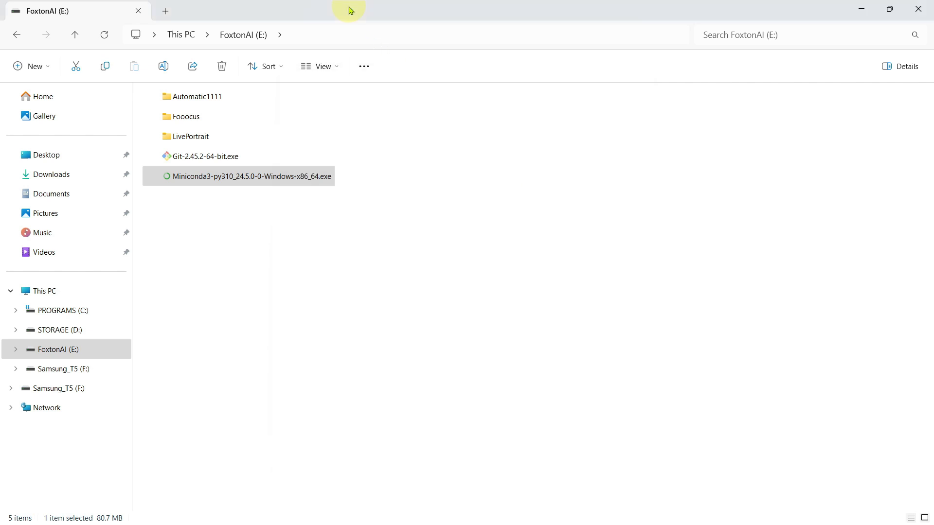
pyautogui.click(165, 10)
pyautogui.click(47, 310)
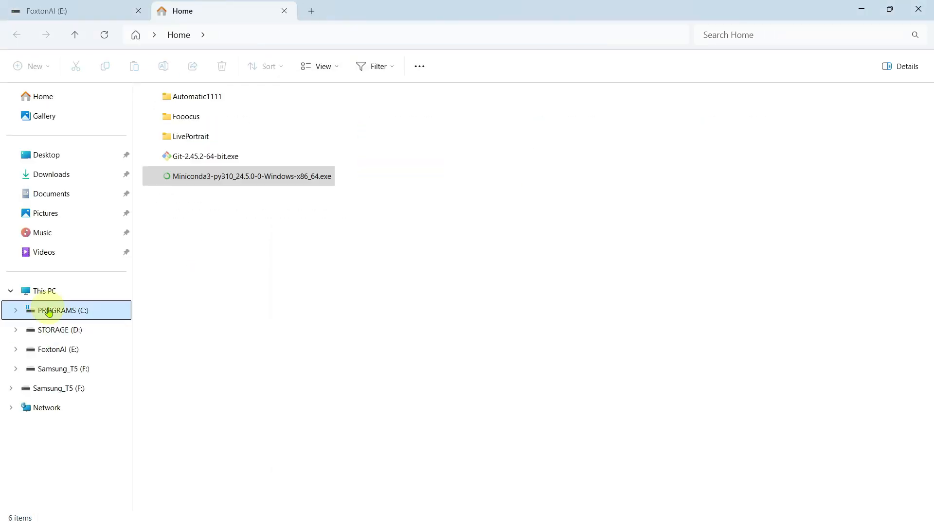
pyautogui.click(175, 216)
pyautogui.doubleClick(175, 216)
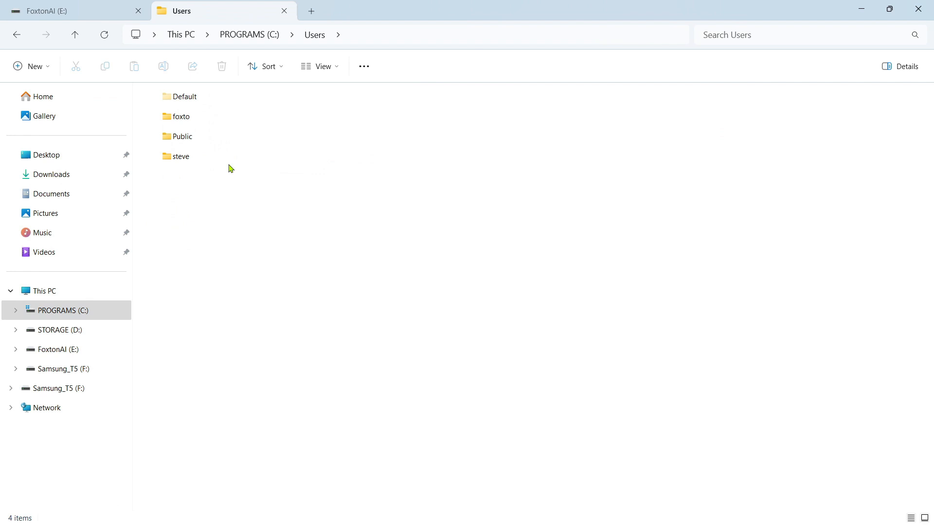
pyautogui.click(189, 120)
pyautogui.doubleClick(189, 121)
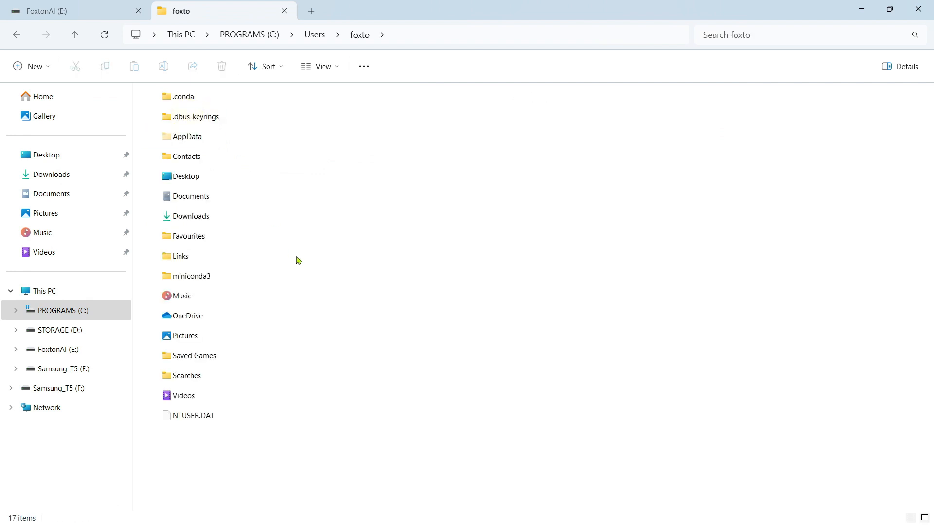
pyautogui.click(213, 280)
pyautogui.doubleClick(213, 280)
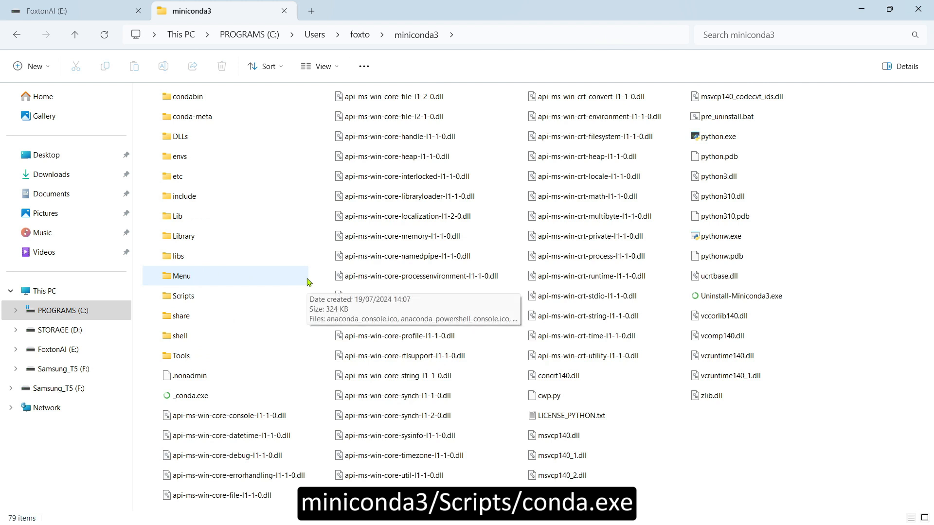
pyautogui.doubleClick(198, 302)
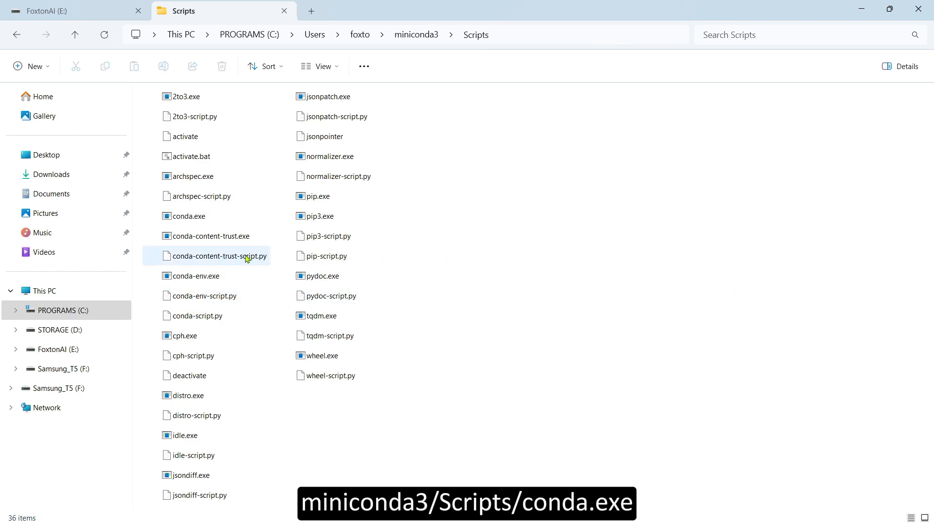
# Locate conda.exe in the Scripts folder and copy the folder's full path.
pyautogui.click(258, 216)
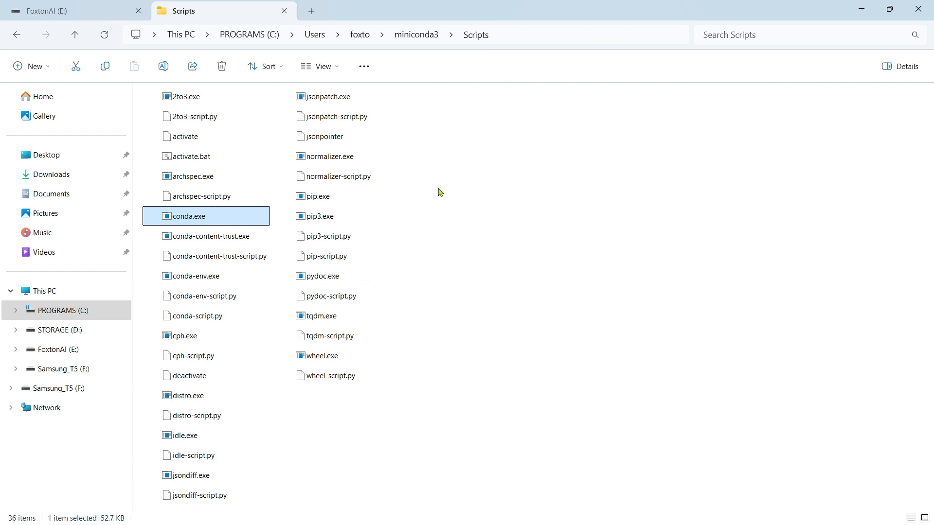
pyautogui.click(520, 38)
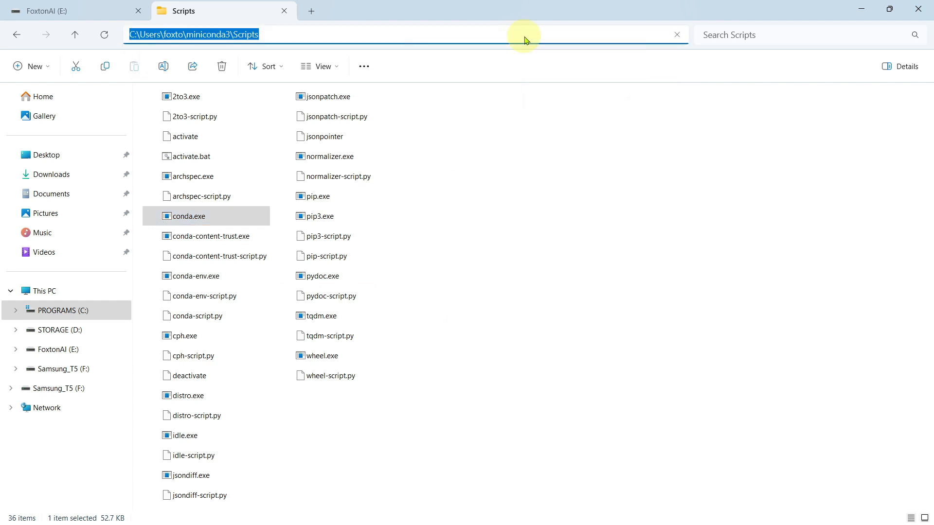
pyautogui.rightClick(524, 37)
pyautogui.click(567, 70)
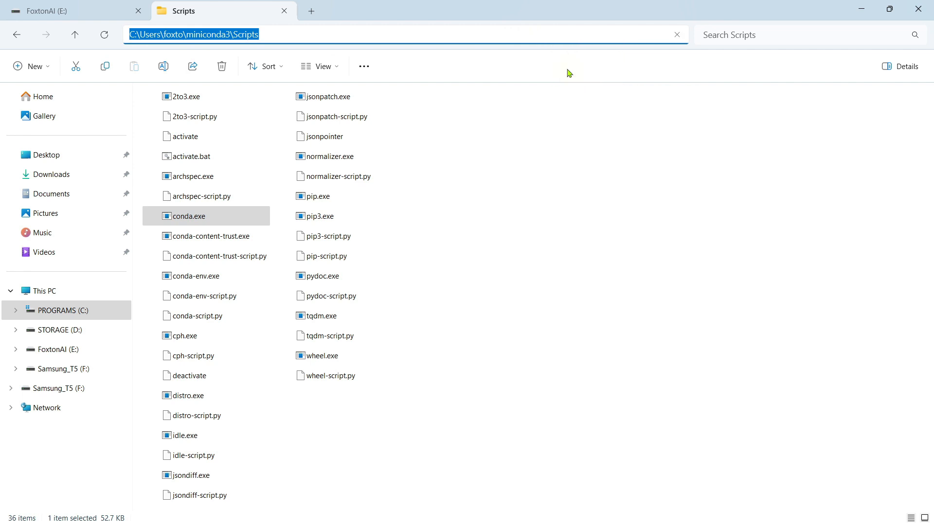
# Add the copied miniconda3\Scripts path as a new entry in the user Path variable and confirm all open system dialogs.
pyautogui.moveTo(428, 516)
pyautogui.click(564, 512)
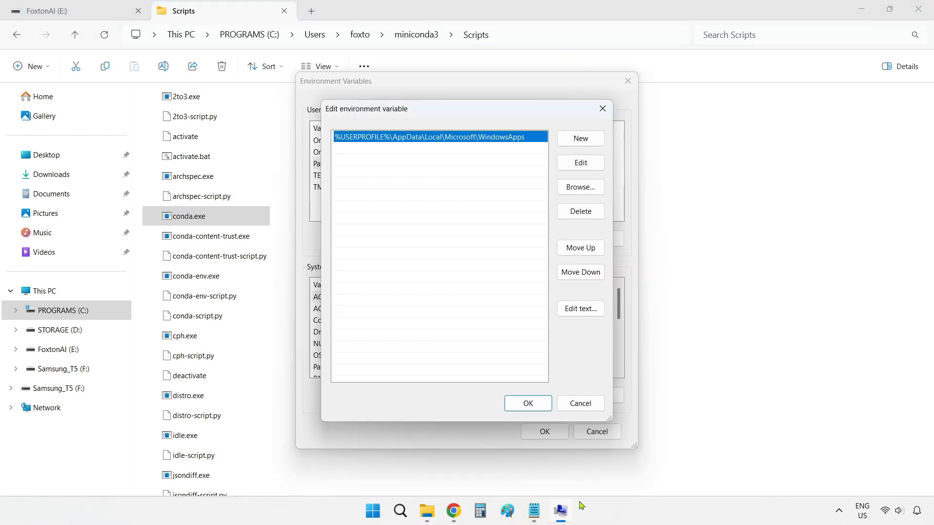
pyautogui.click(577, 145)
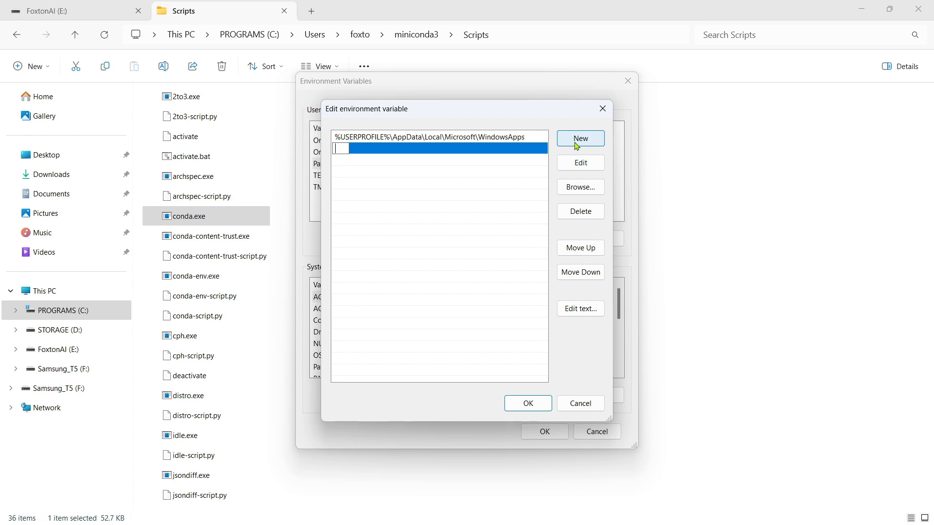
pyautogui.hotkey('ctrl', 'v')
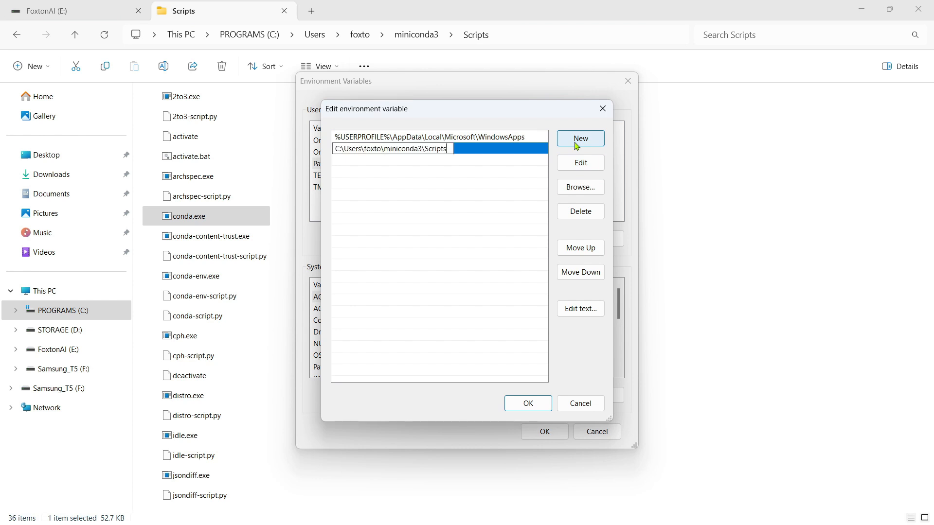
pyautogui.press('Return')
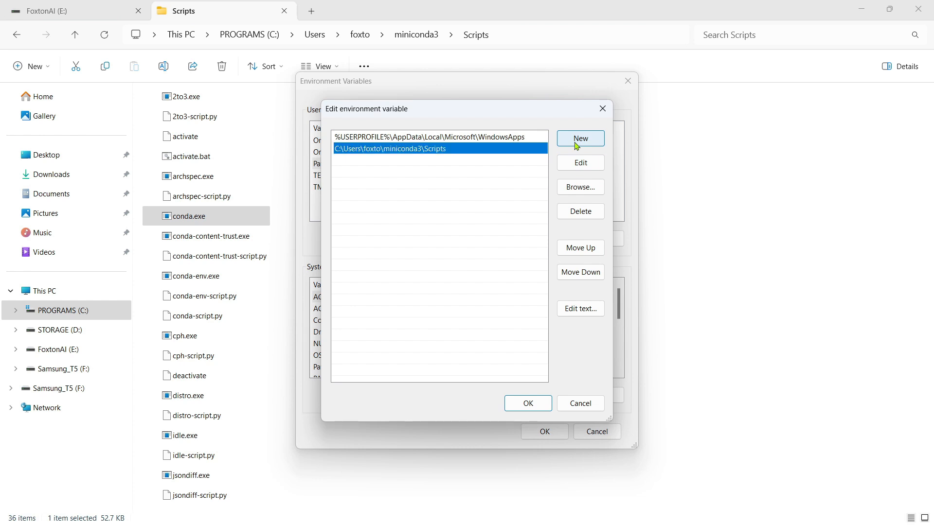
pyautogui.click(543, 410)
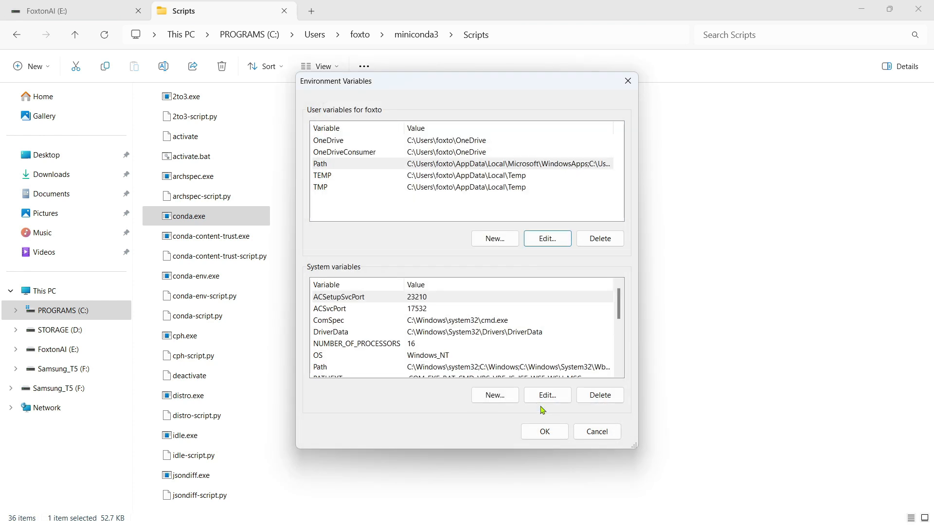
pyautogui.click(567, 438)
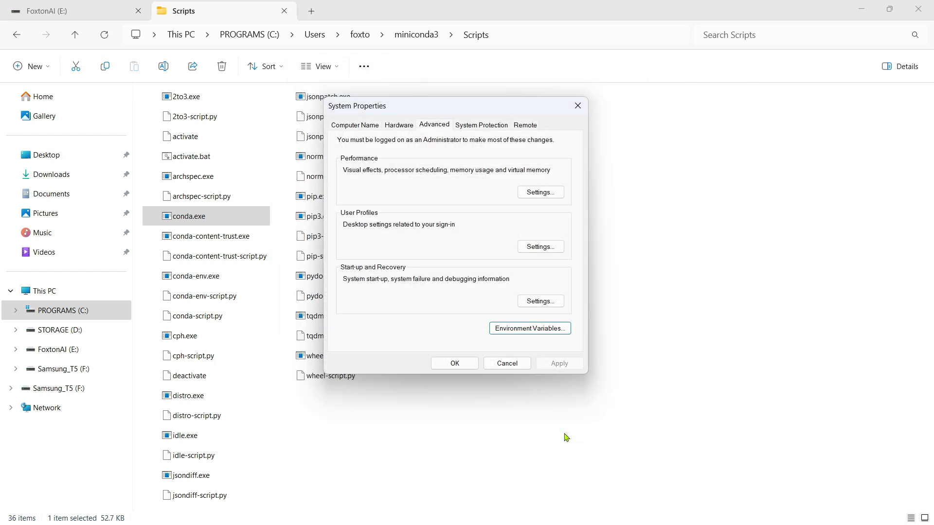
pyautogui.click(471, 365)
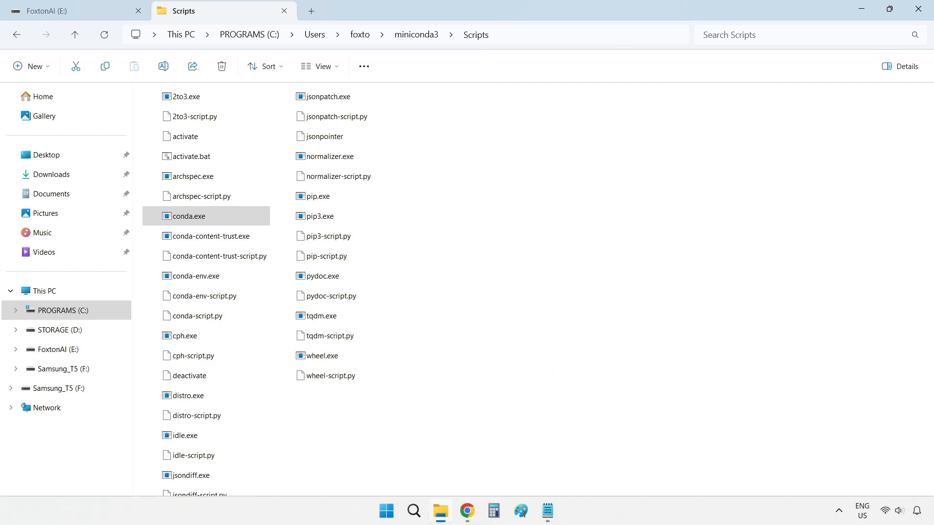
# Check the conda installation by running "conda --version" in a new Command Prompt, and close the prompt.
pyautogui.click(415, 510)
pyautogui.write('cmd')
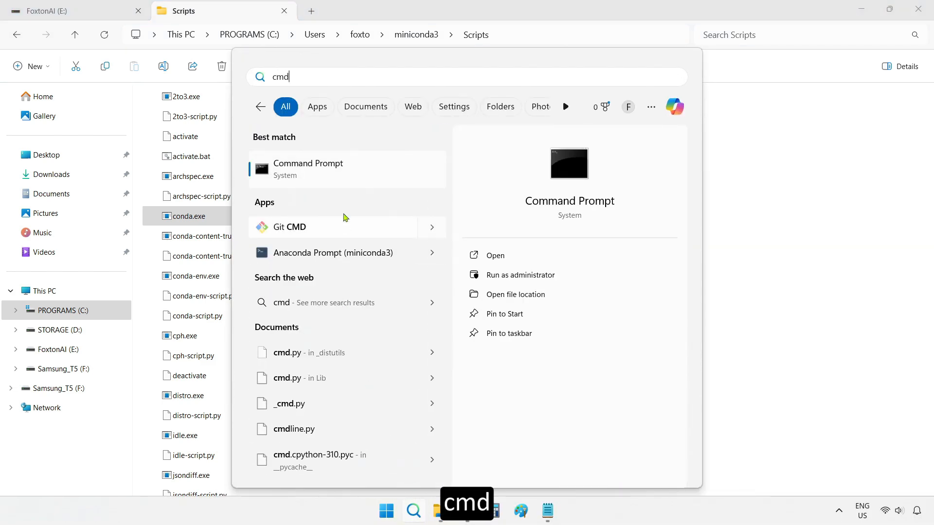
pyautogui.click(346, 181)
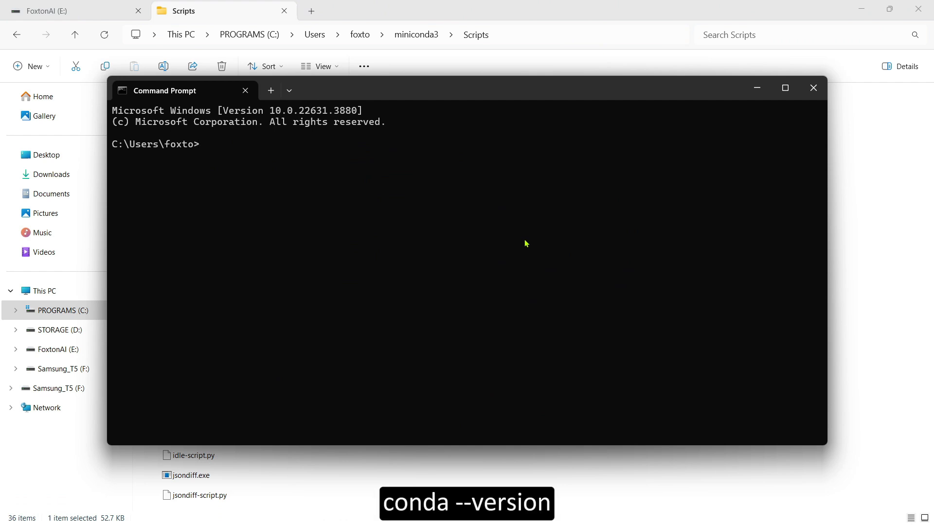
pyautogui.write('conda --version')
pyautogui.press('Return')
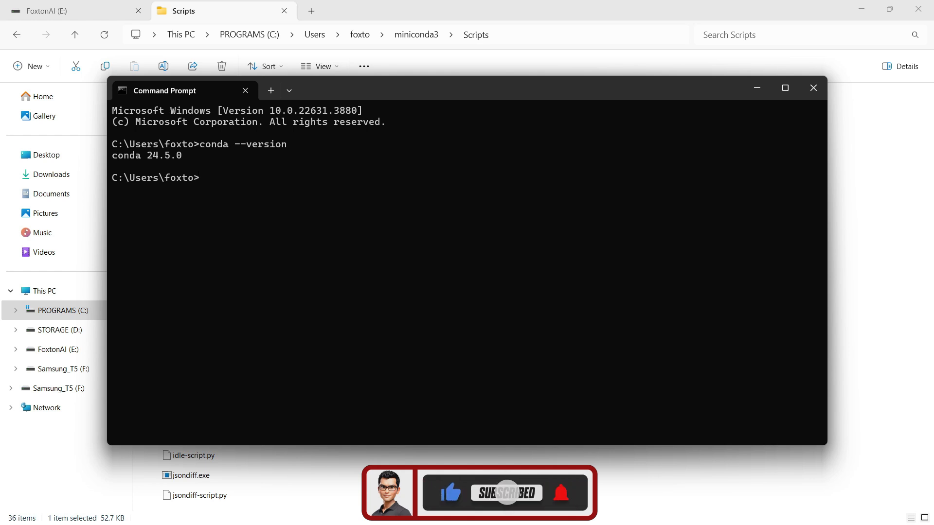
pyautogui.click(813, 88)
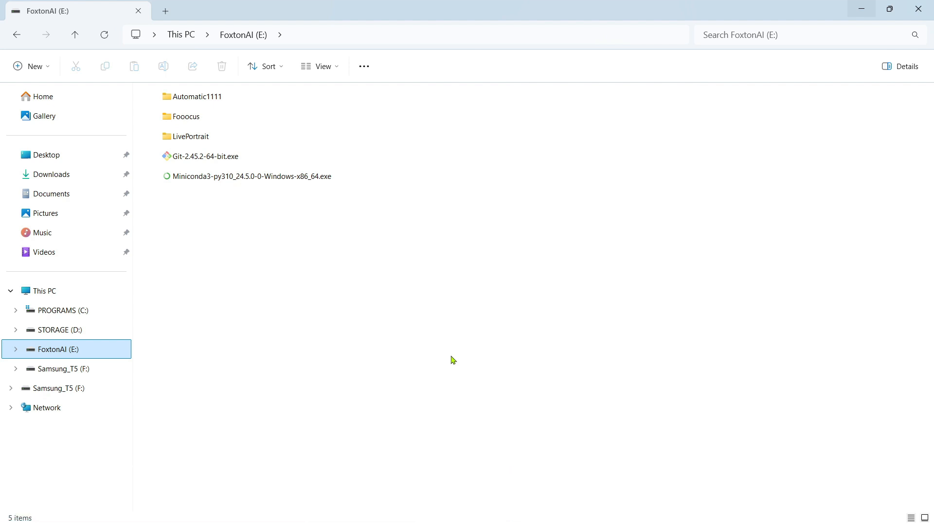
# Open the LivePortrait folder on the E: drive and start a command prompt in it.
pyautogui.doubleClick(202, 139)
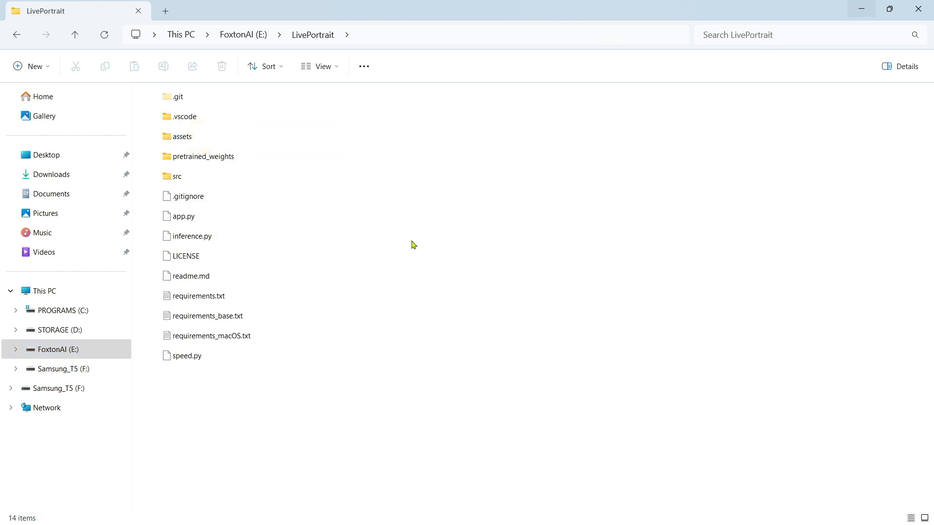
pyautogui.click(395, 39)
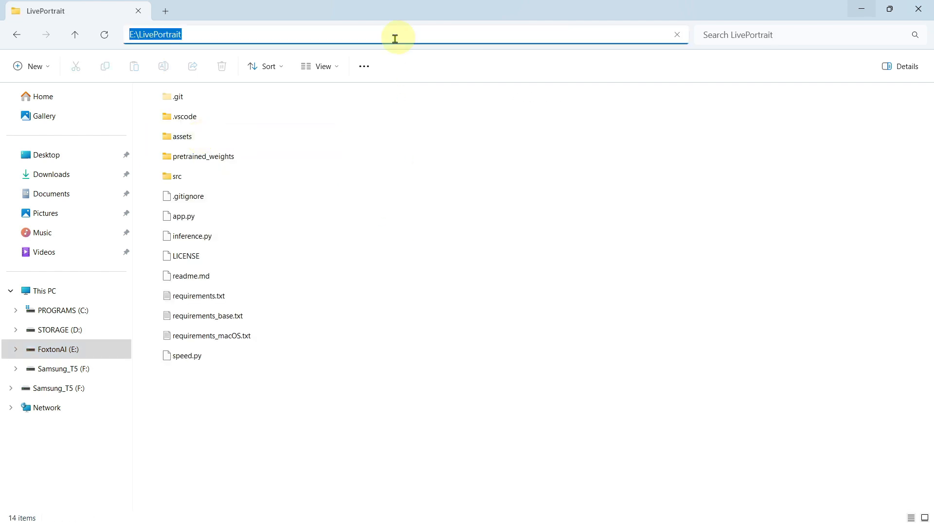
pyautogui.write('cmd')
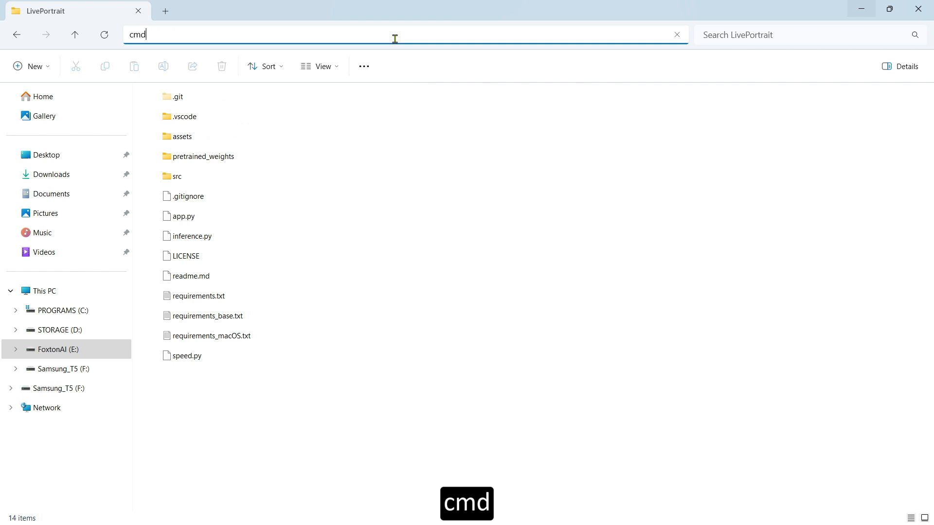
pyautogui.press('Return')
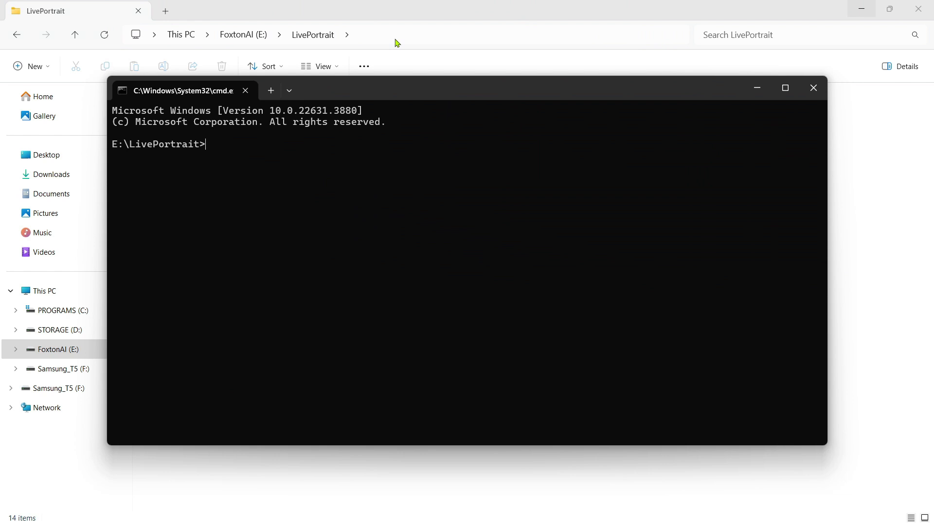
# Using the README's environment command as reference, run "conda create -n LivePortrait python==3.9.18" in the LivePortrait command prompt.
pyautogui.moveTo(392, 516)
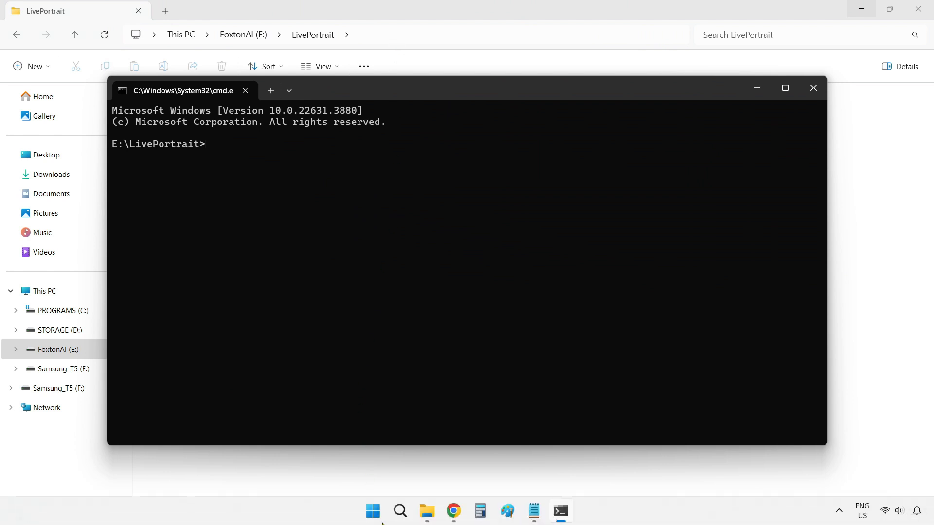
pyautogui.click(445, 520)
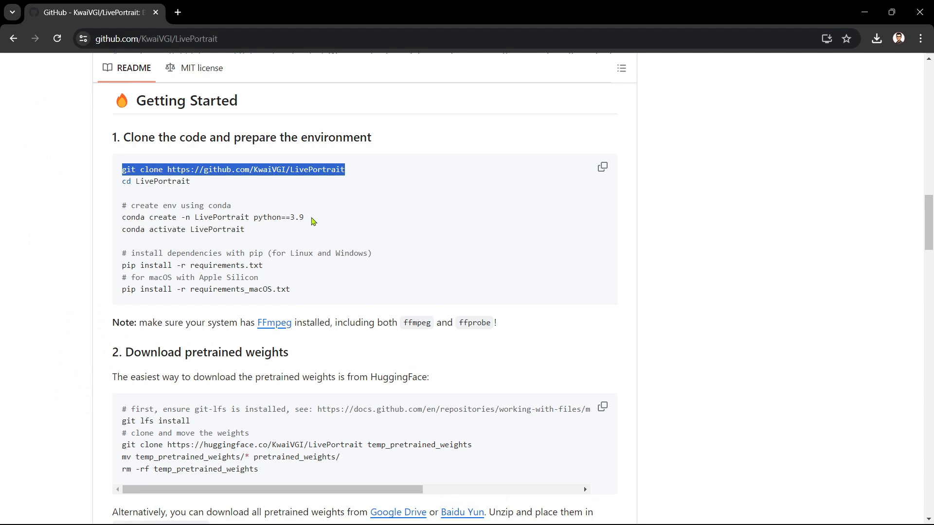
pyautogui.moveTo(313, 222); pyautogui.dragTo(124, 218)
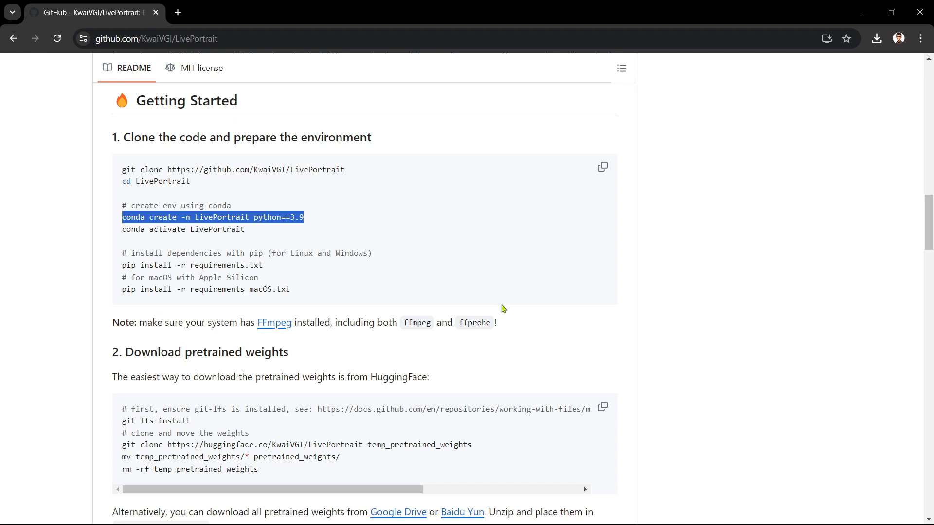
pyautogui.click(562, 510)
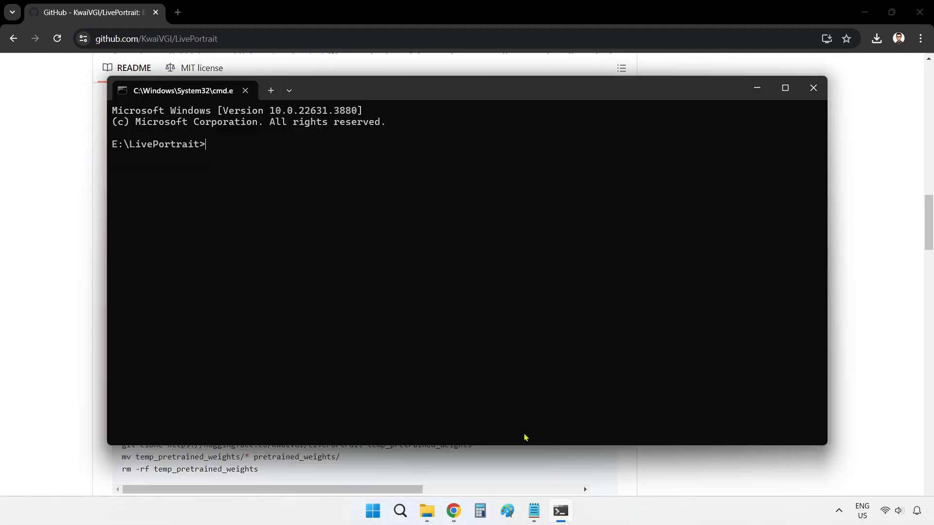
pyautogui.write('conda create -n LivePortrait python==3.9.18')
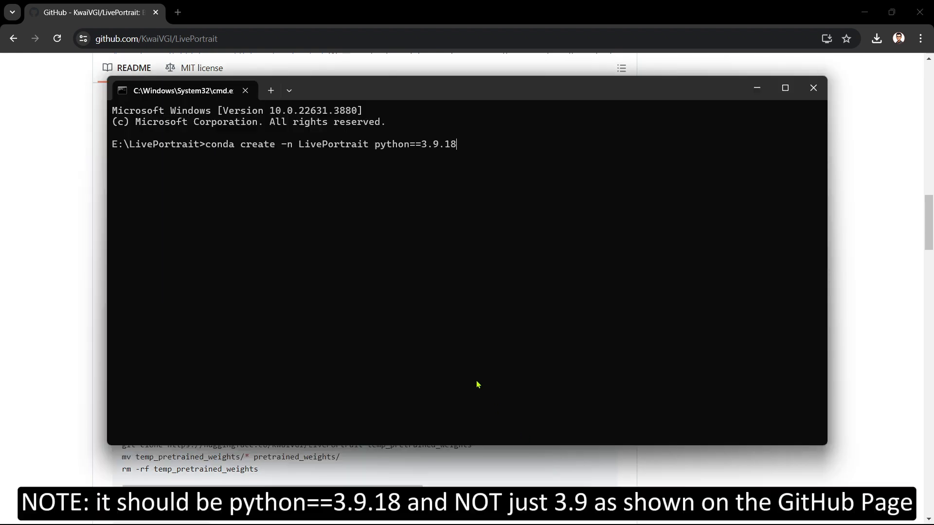
pyautogui.press('Return')
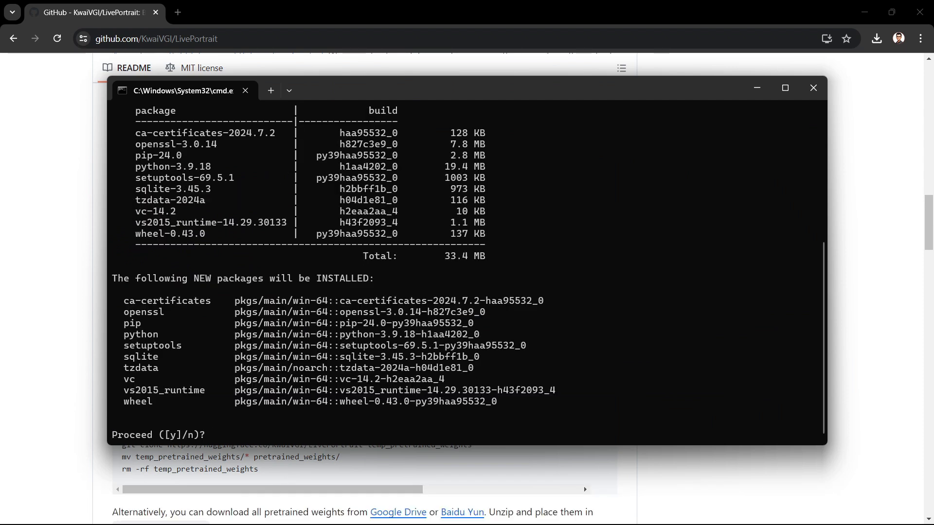
# Check the environment location in the package plan and answer "y" to install the listed packages.
pyautogui.scroll(4, 261, 194)
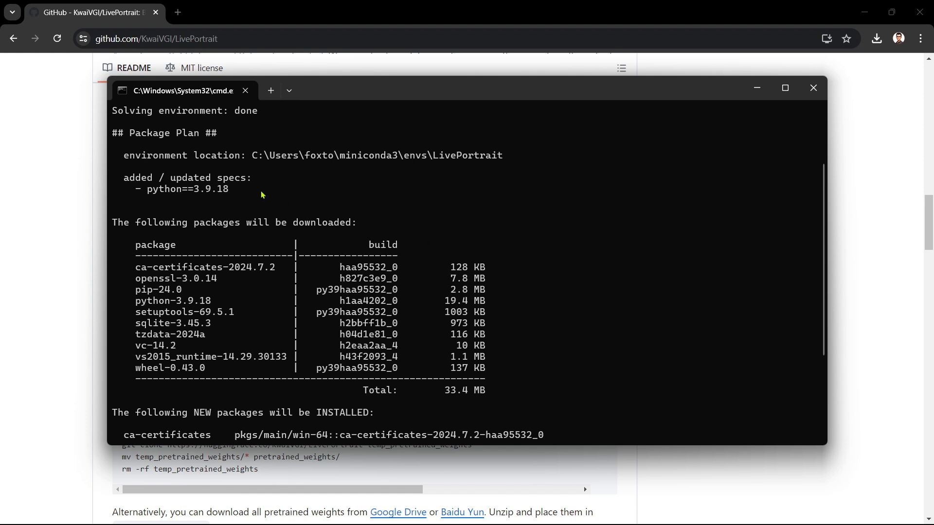
pyautogui.moveTo(251, 156); pyautogui.dragTo(508, 156)
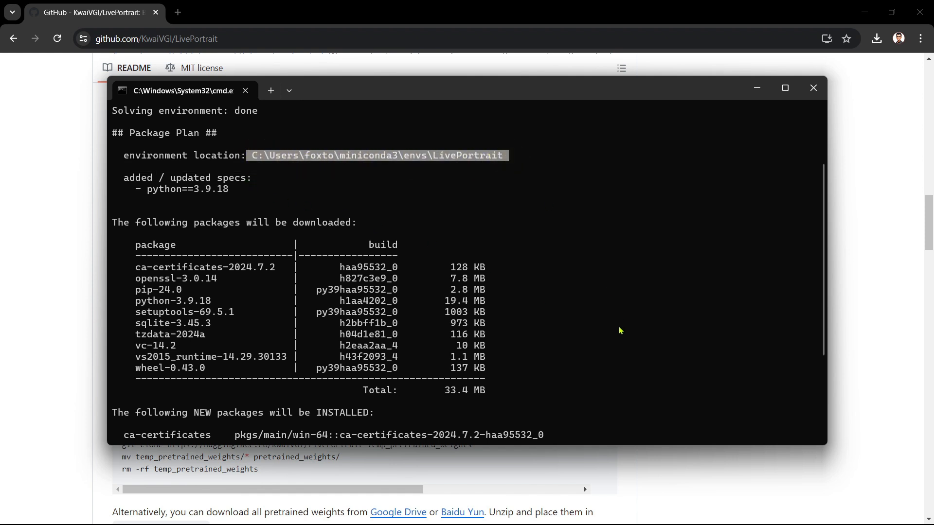
pyautogui.hotkey('ctrl', 'c')
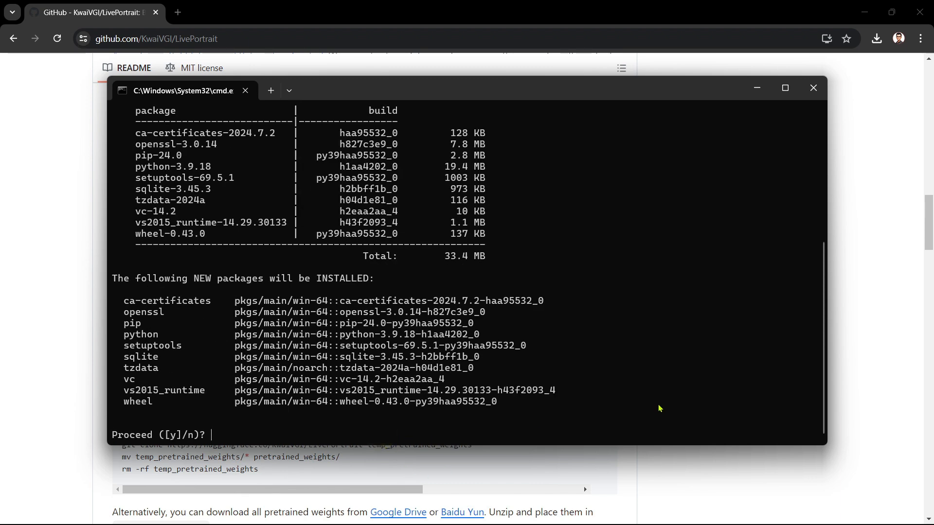
pyautogui.write('y')
pyautogui.press('Return')
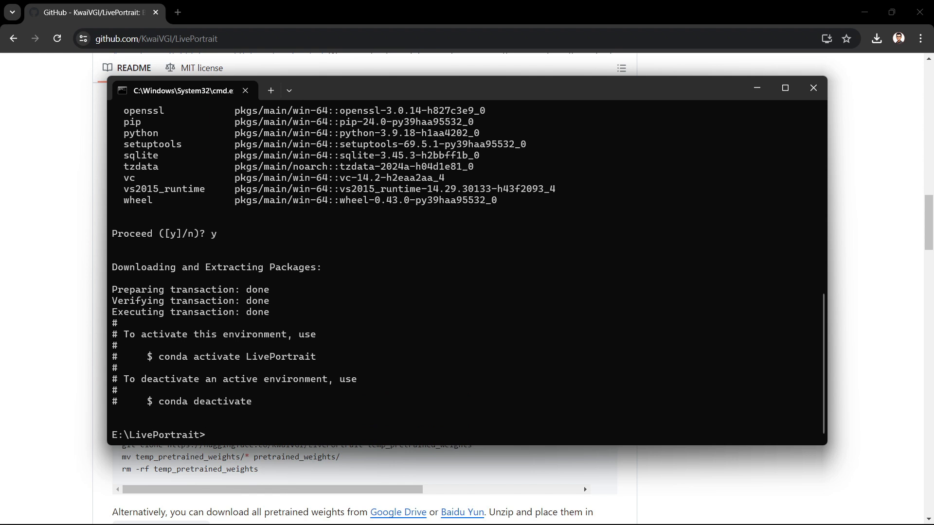
# Try to activate the new environment with the README command "conda activate LivePortrait" in the command prompt.
pyautogui.moveTo(379, 523)
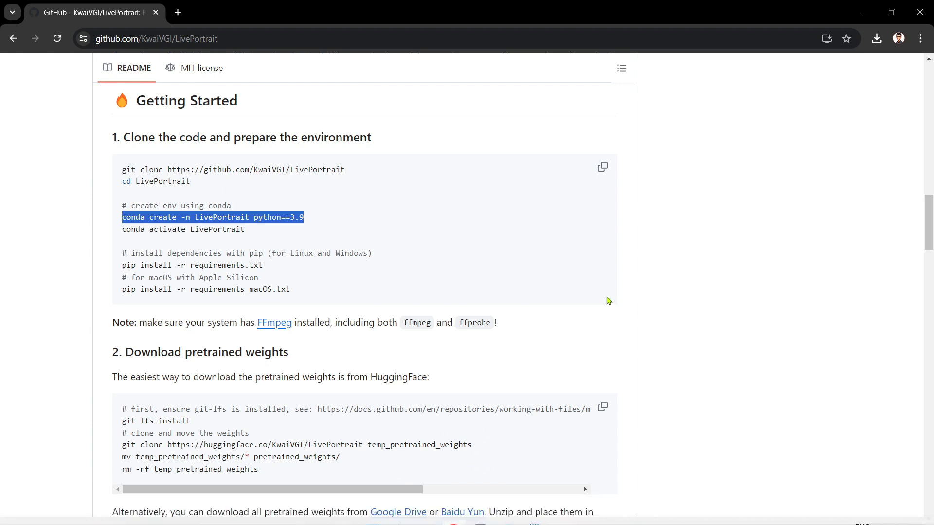
pyautogui.moveTo(245, 229); pyautogui.dragTo(122, 231)
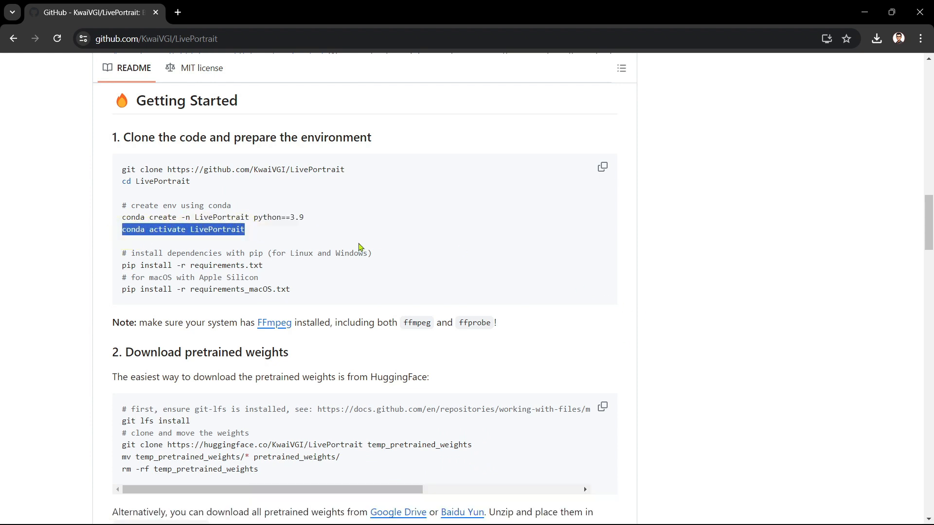
pyautogui.click(568, 512)
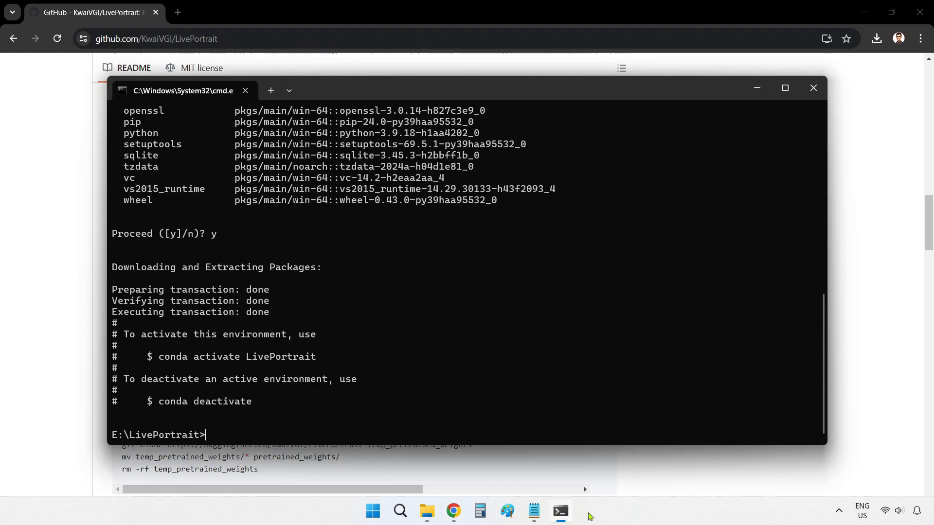
pyautogui.hotkey('ctrl', 'v')
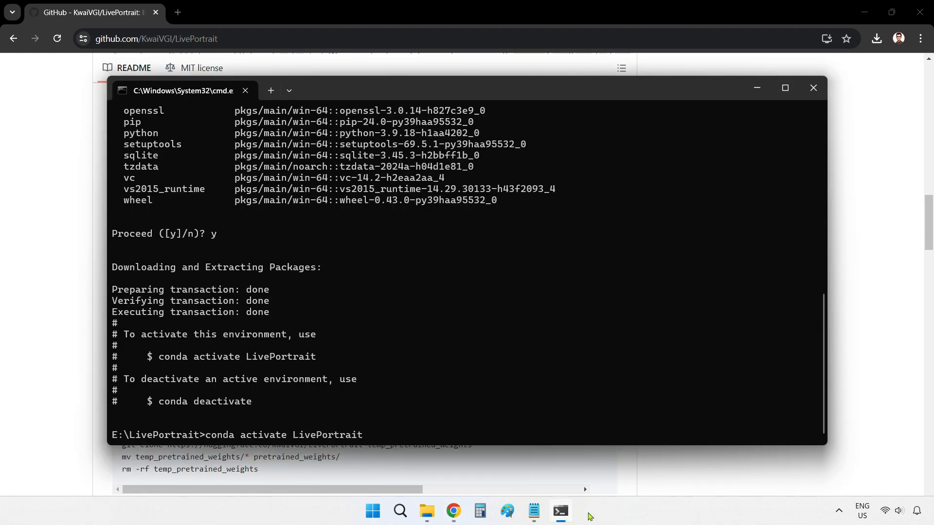
pyautogui.press('Return')
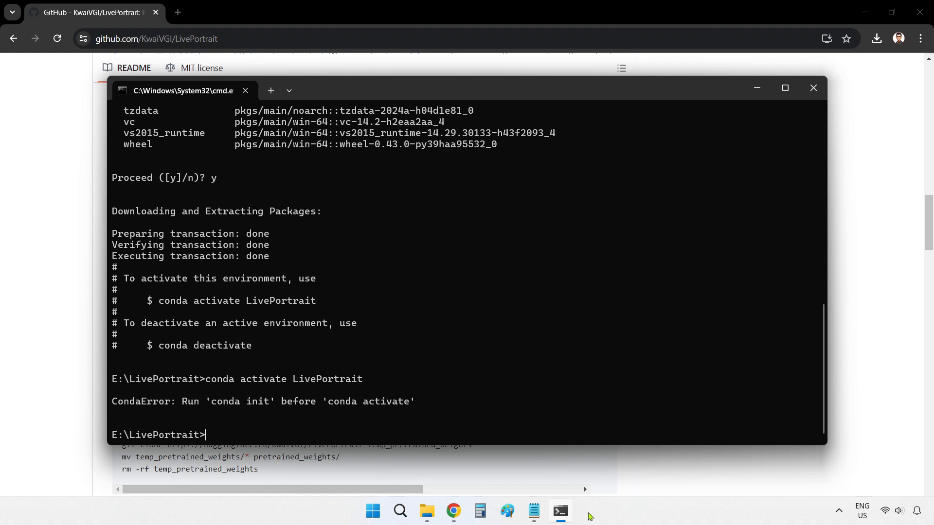
# Initialise conda for the shell with "conda init" and close the command prompt.
pyautogui.write('conda ')
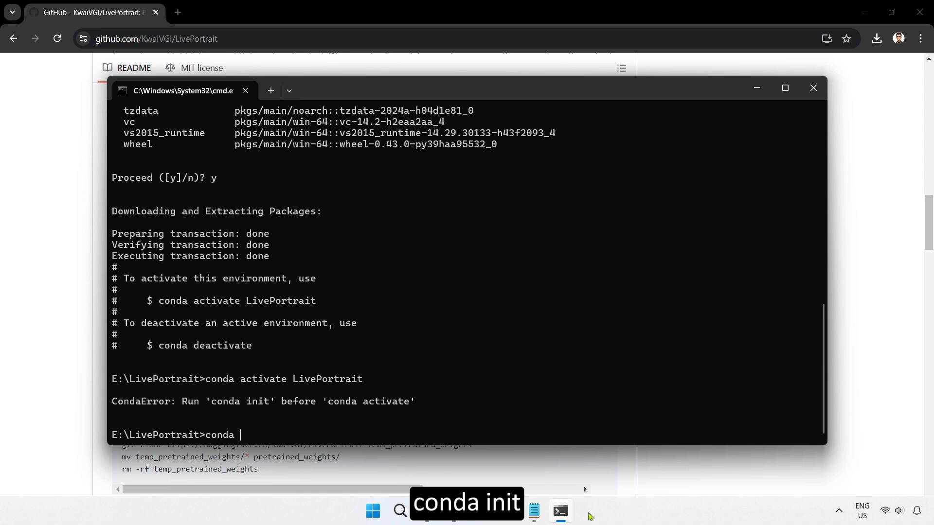
pyautogui.write('init')
pyautogui.press('Return')
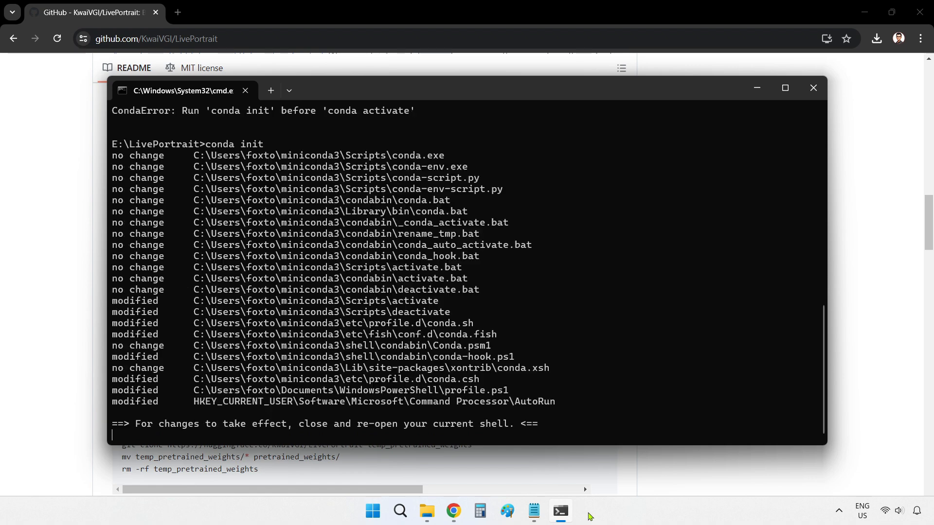
pyautogui.click(815, 89)
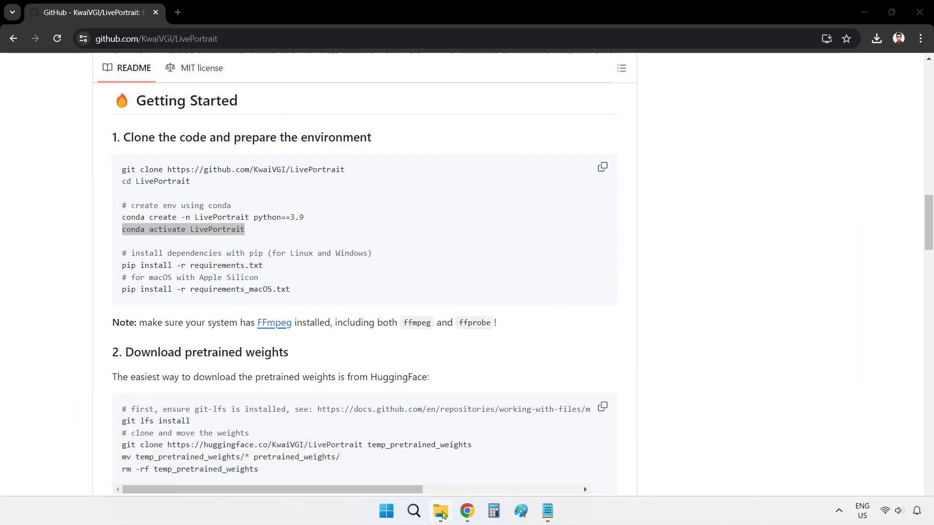
# Open a new command prompt in the E:\LivePortrait folder from File Explorer.
pyautogui.moveTo(442, 514)
pyautogui.click(429, 450)
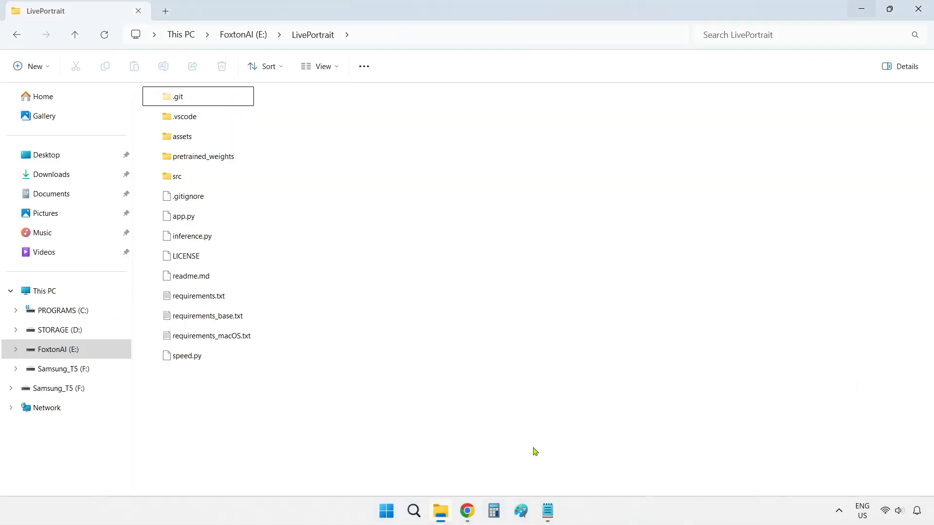
pyautogui.click(416, 39)
pyautogui.write('cm')
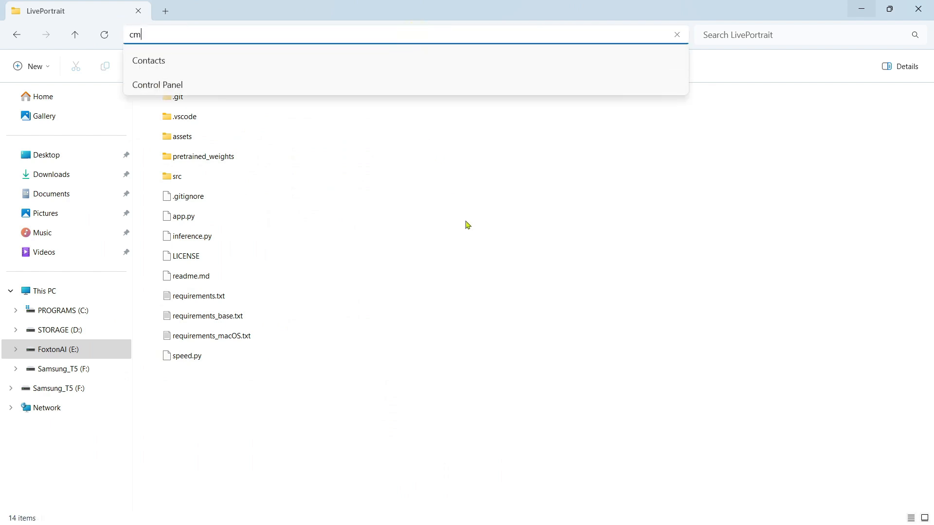
pyautogui.write('d')
pyautogui.press('Return')
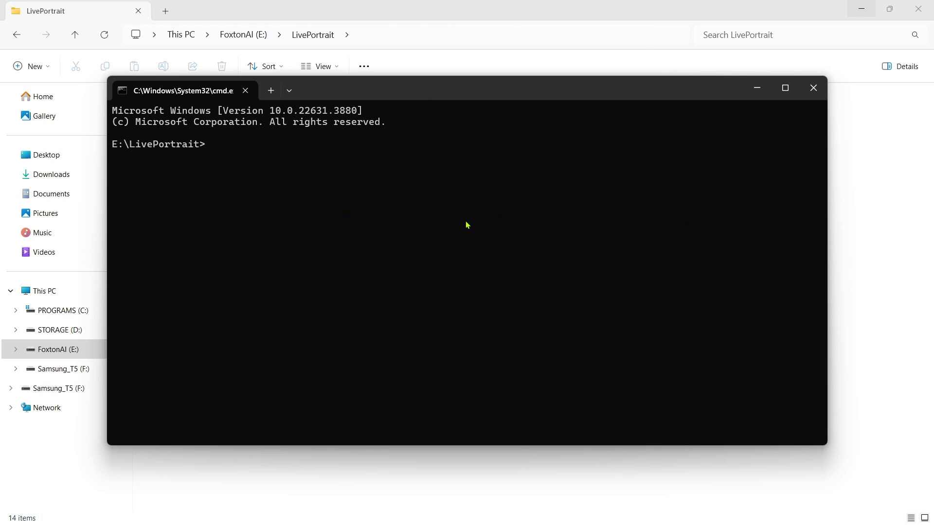
# Run "conda activate LivePortrait" in the new command prompt and check the environment prefix on the prompt line.
pyautogui.hotkey('ctrl', 'v')
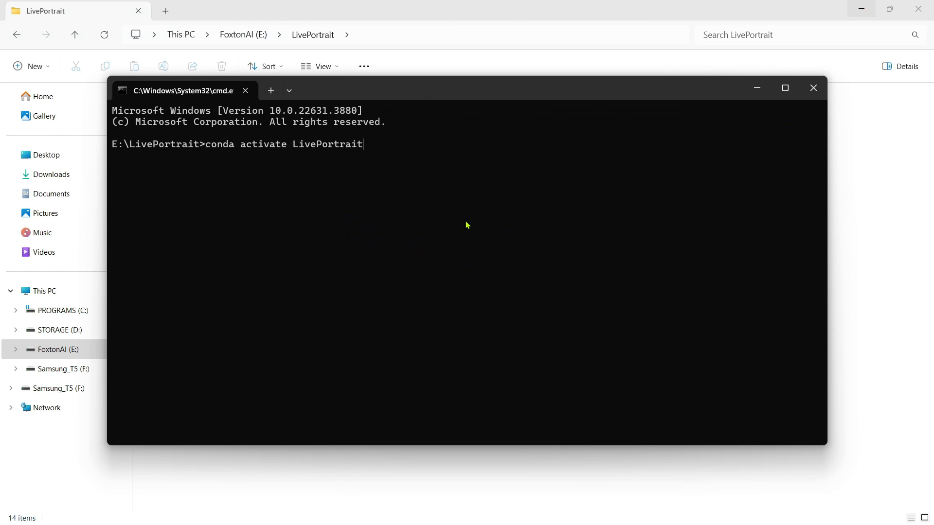
pyautogui.press('Return')
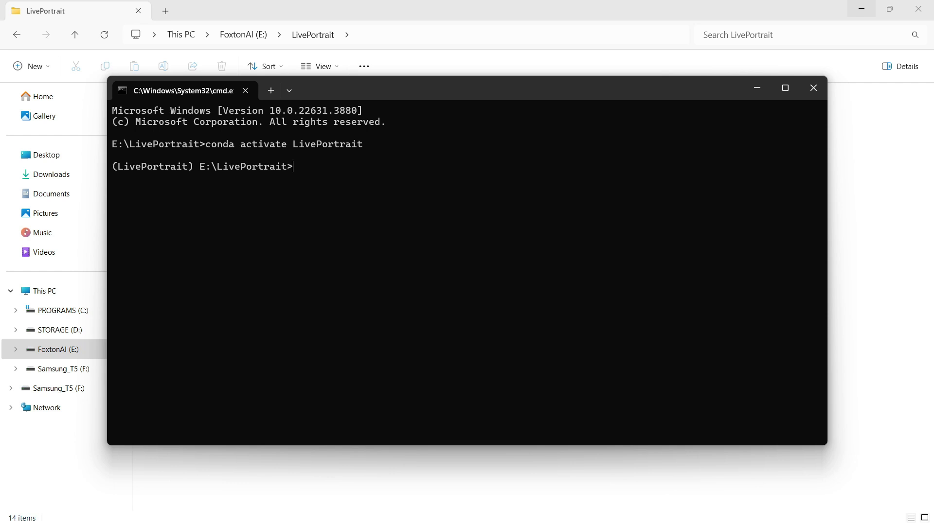
pyautogui.moveTo(115, 167); pyautogui.dragTo(193, 169)
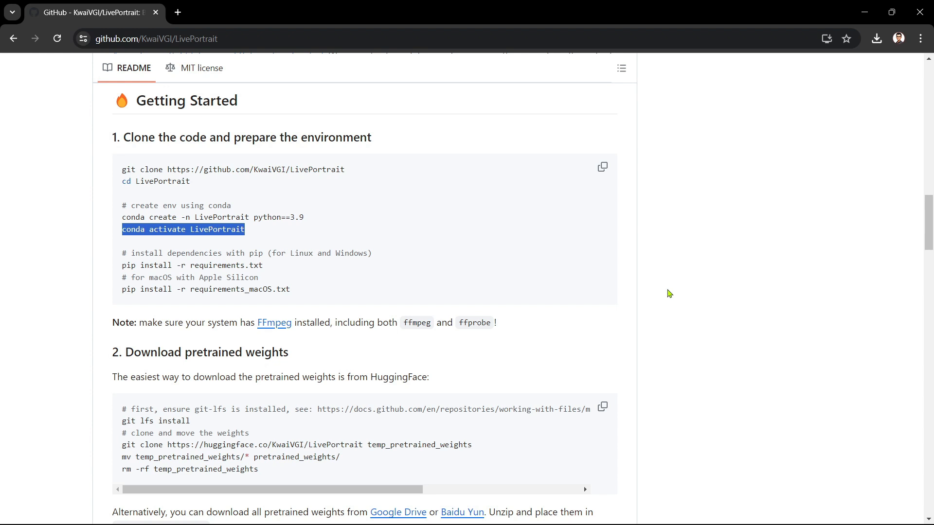
# Copy "pip install -r requirements.txt" from the README and run it in the activated LivePortrait command prompt.
pyautogui.moveTo(262, 265); pyautogui.dragTo(57, 262)
pyautogui.hotkey('ctrl', 'c')
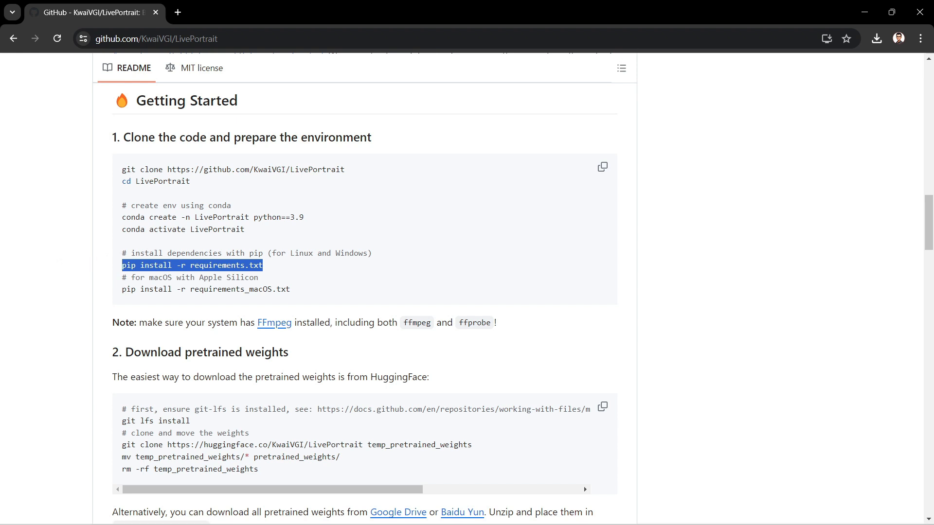
pyautogui.click(561, 514)
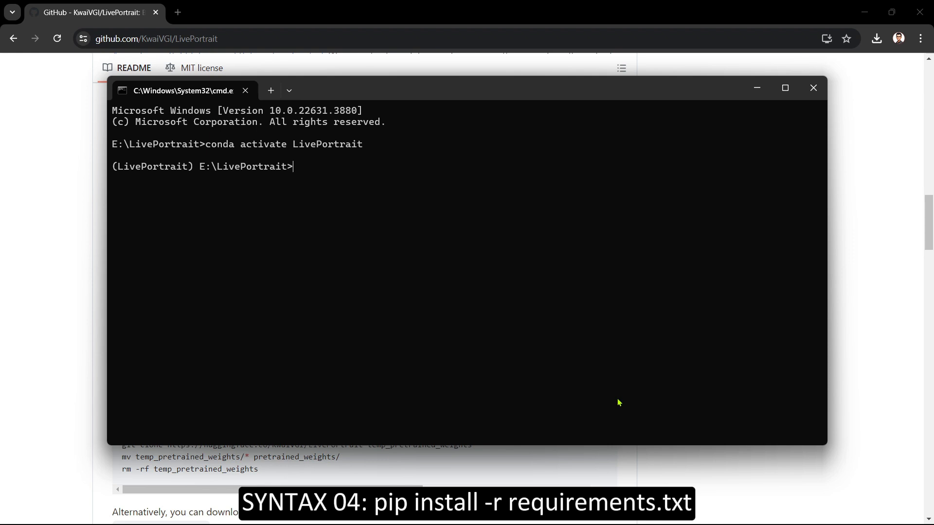
pyautogui.hotkey('ctrl', 'v')
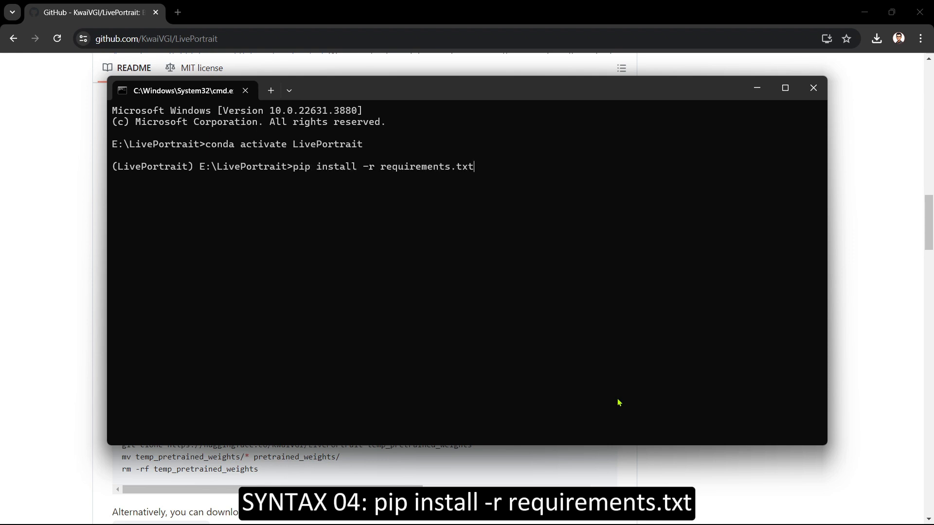
pyautogui.press('Return')
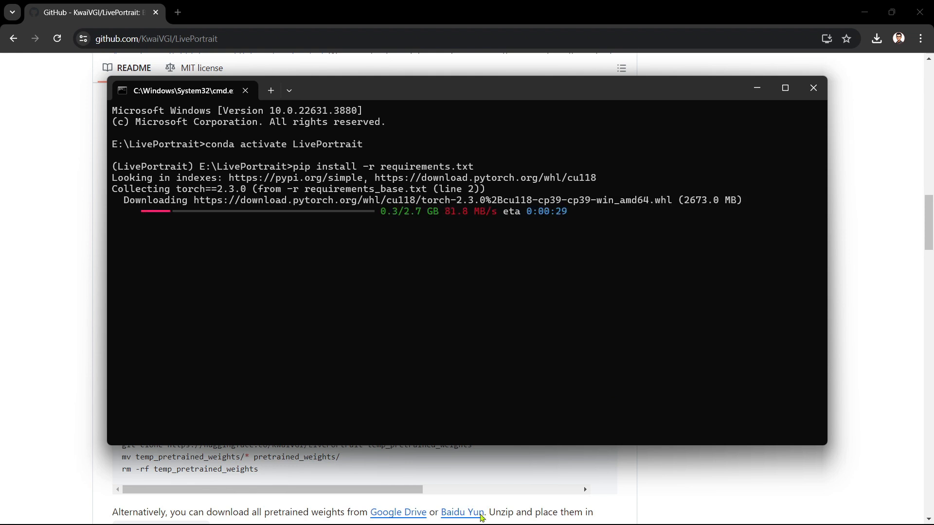
# Examine the package list in requirements_base.txt from the LivePortrait folder, then close the file and minimise the text editor.
pyautogui.click(426, 515)
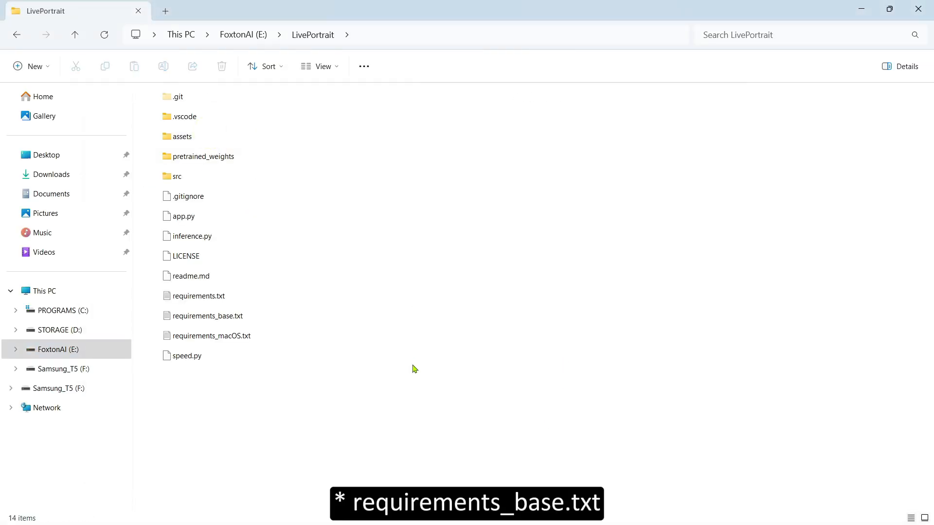
pyautogui.doubleClick(240, 317)
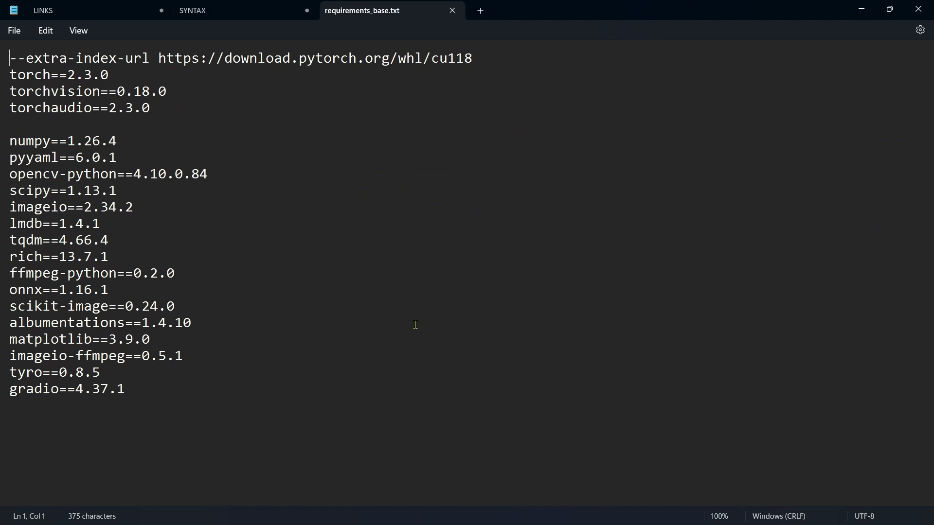
pyautogui.click(452, 11)
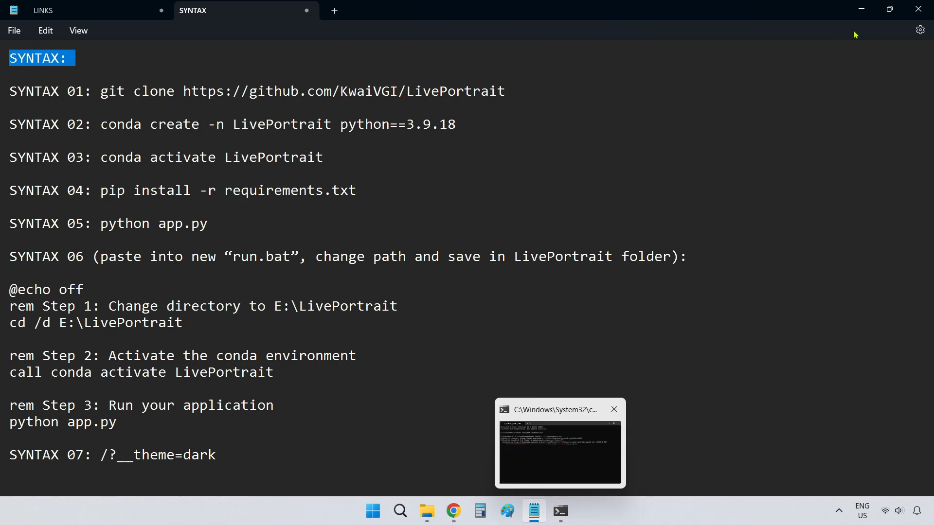
pyautogui.click(861, 10)
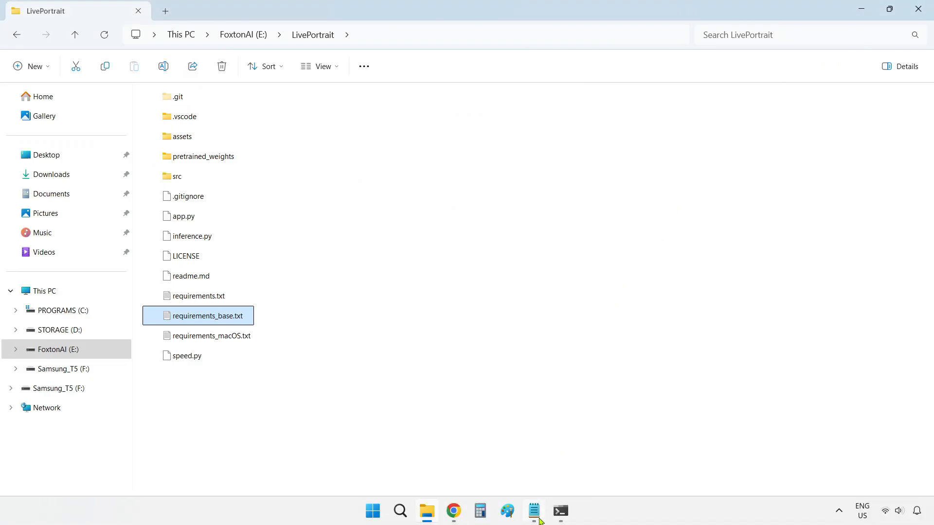
# Return to the command prompt to follow the package installation, and close it when the installation is done.
pyautogui.click(562, 511)
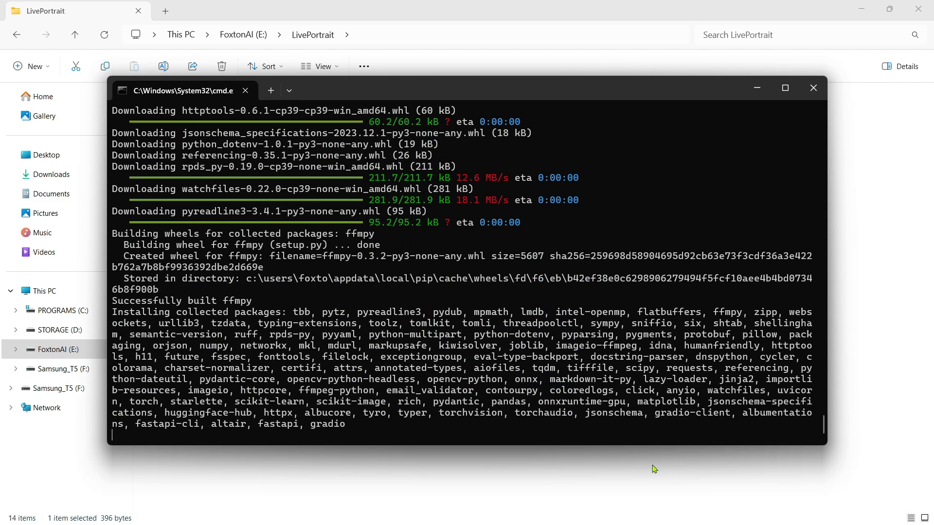
pyautogui.click(815, 88)
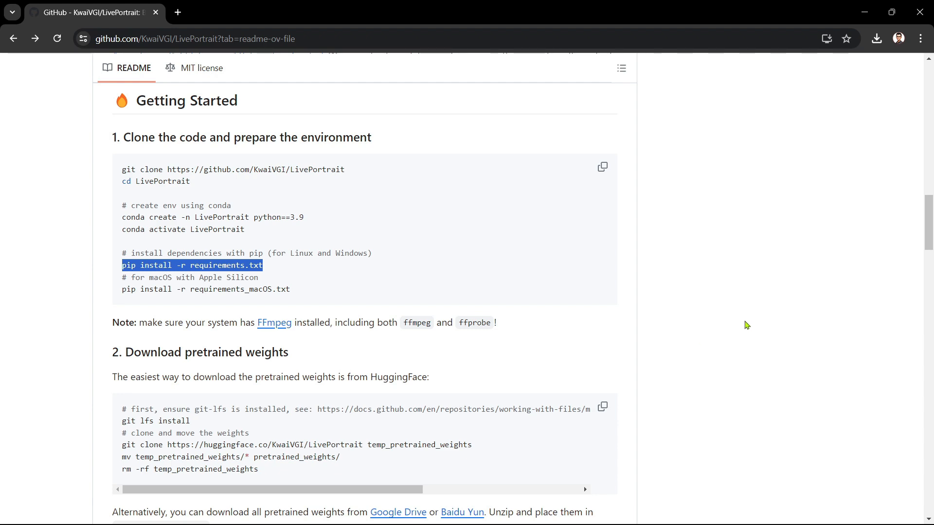
# Open the README's Google Drive link for the pretrained weights and look inside its liveportrait and insightface folders.
pyautogui.moveTo(929, 234); pyautogui.dragTo(928, 263)
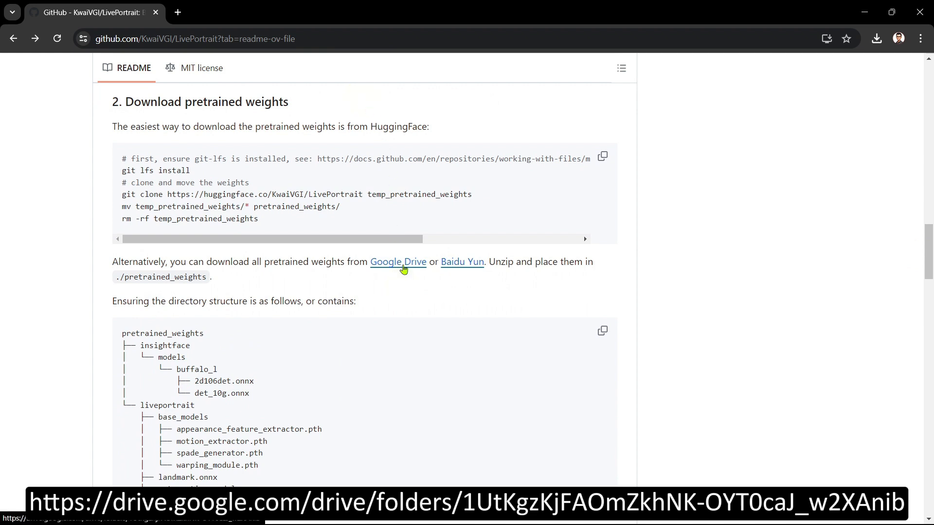
pyautogui.click(403, 268)
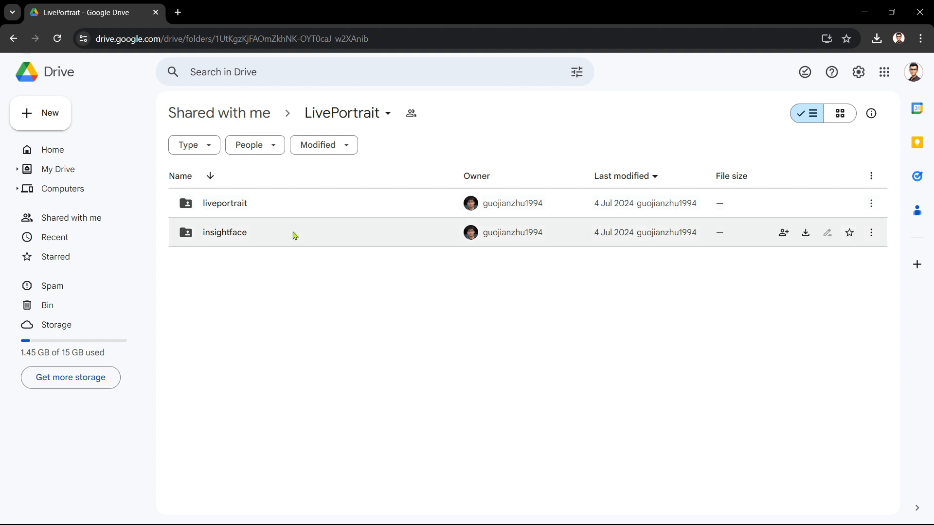
pyautogui.doubleClick(234, 204)
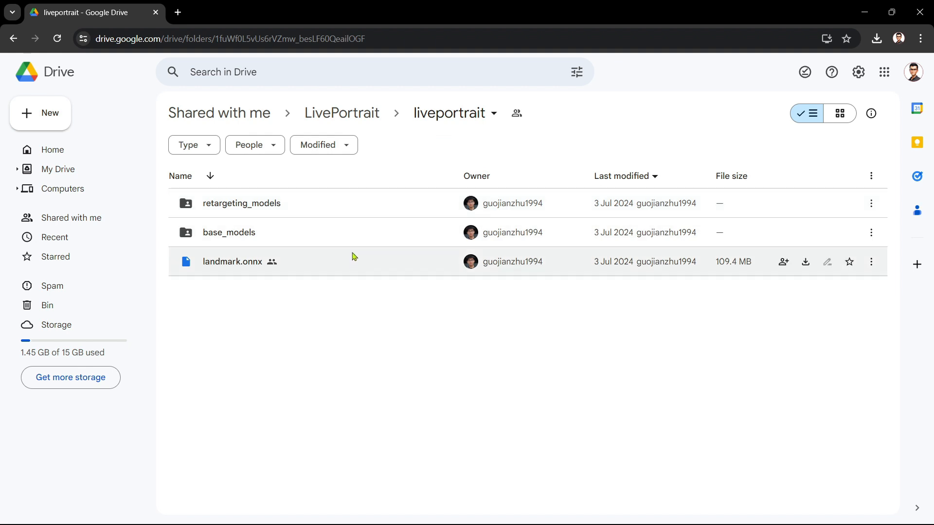
pyautogui.click(333, 111)
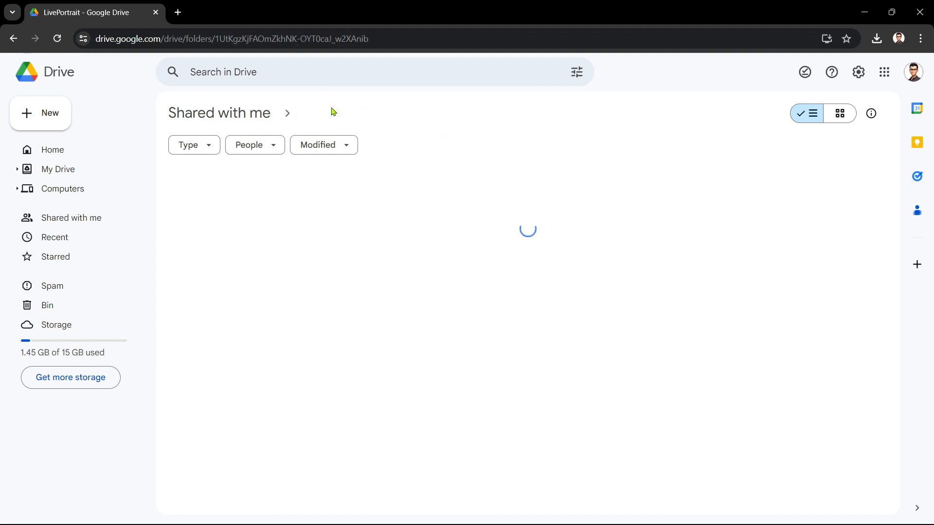
pyautogui.doubleClick(246, 233)
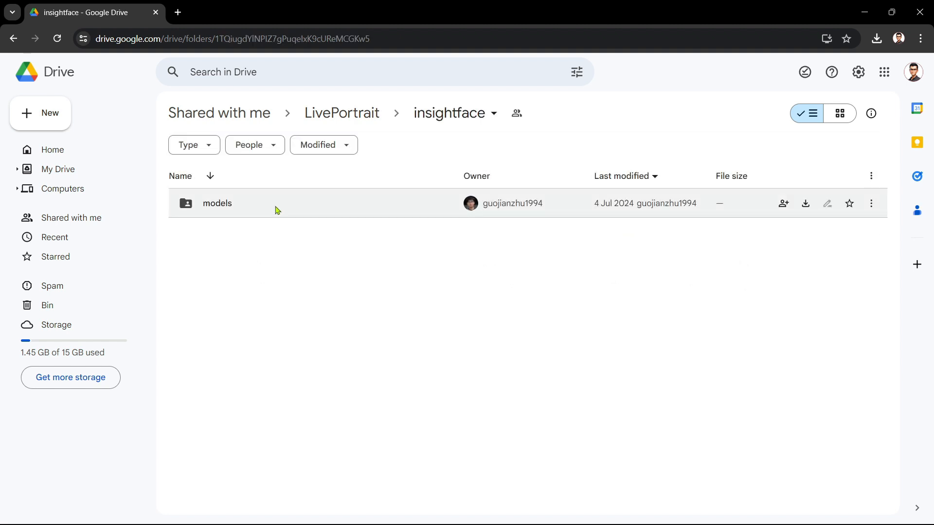
pyautogui.click(329, 114)
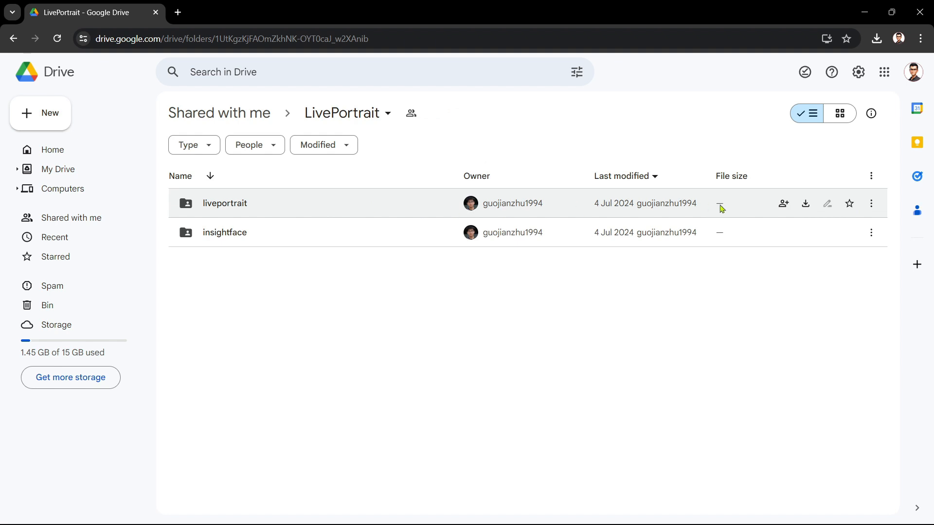
# Download the liveportrait and insightface folders from Google Drive as zip files into E:\LivePortrait\pretrained_weights.
pyautogui.click(806, 204)
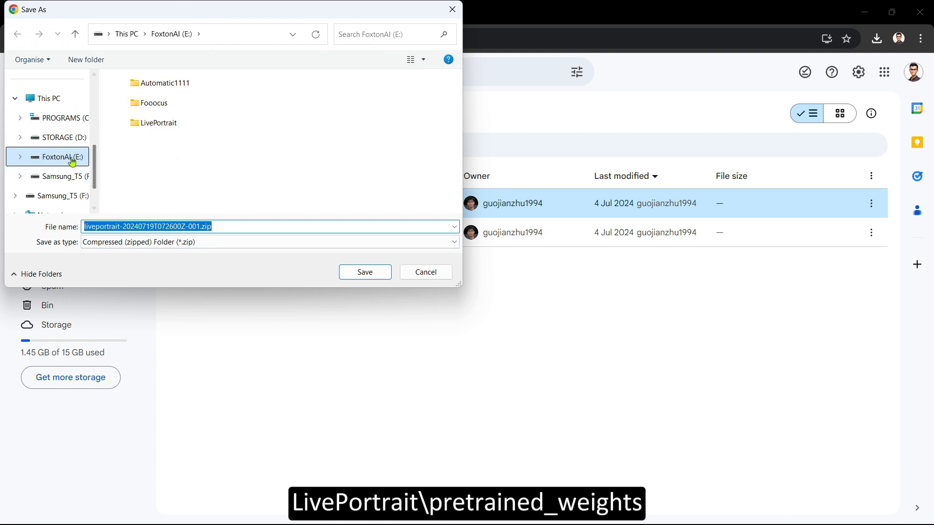
pyautogui.doubleClick(178, 125)
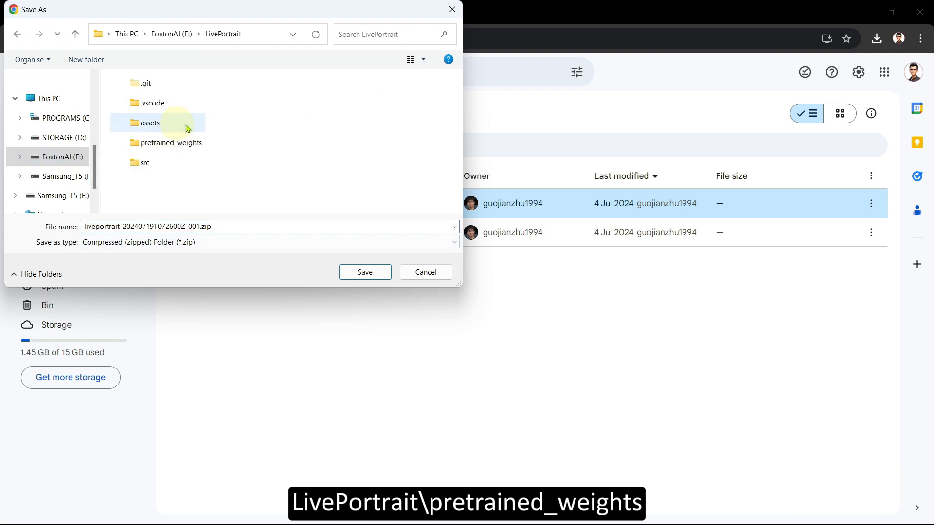
pyautogui.doubleClick(197, 145)
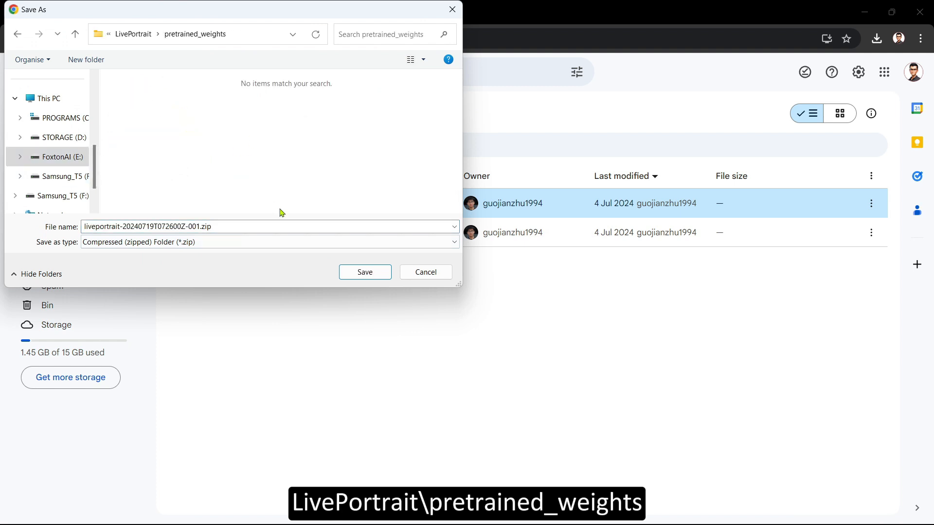
pyautogui.click(366, 272)
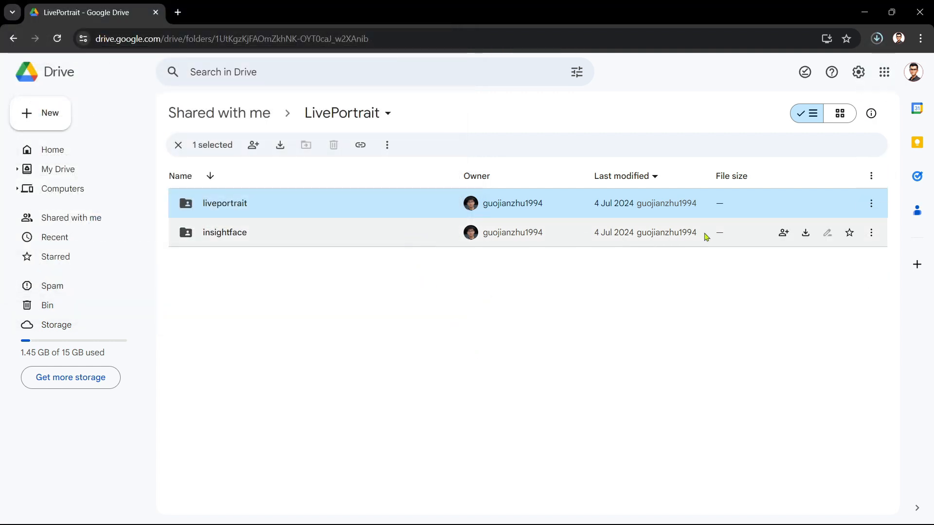
pyautogui.click(806, 233)
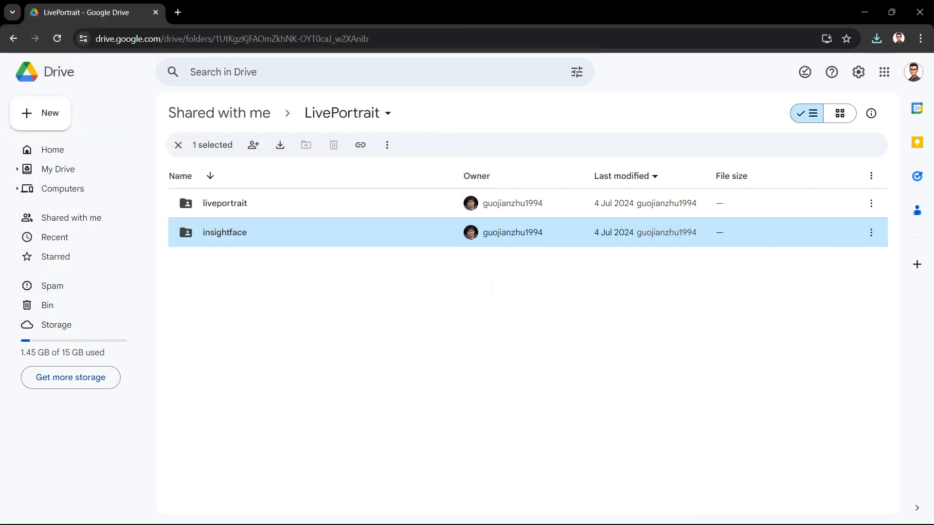
# Open E:\LivePortrait\pretrained_weights in File Explorer and check for the two downloaded zip files.
pyautogui.click(441, 510)
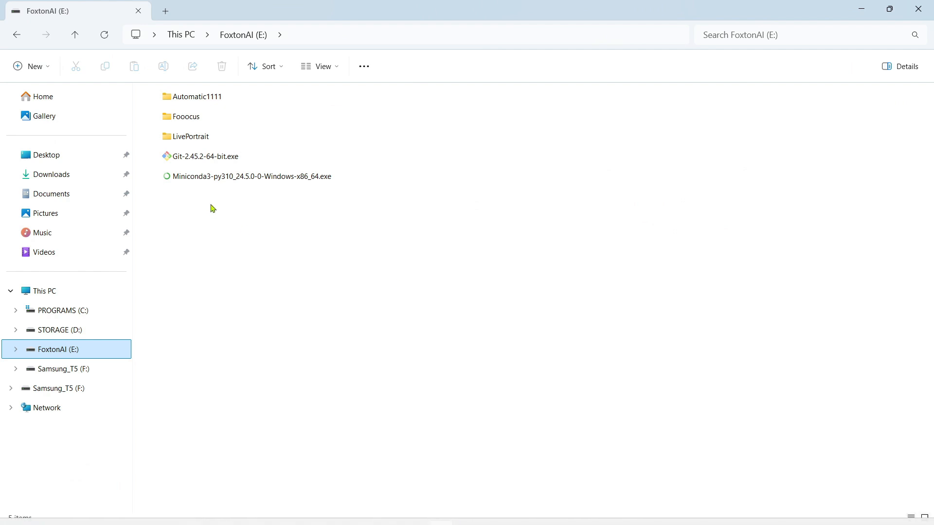
pyautogui.doubleClick(201, 137)
pyautogui.doubleClick(231, 157)
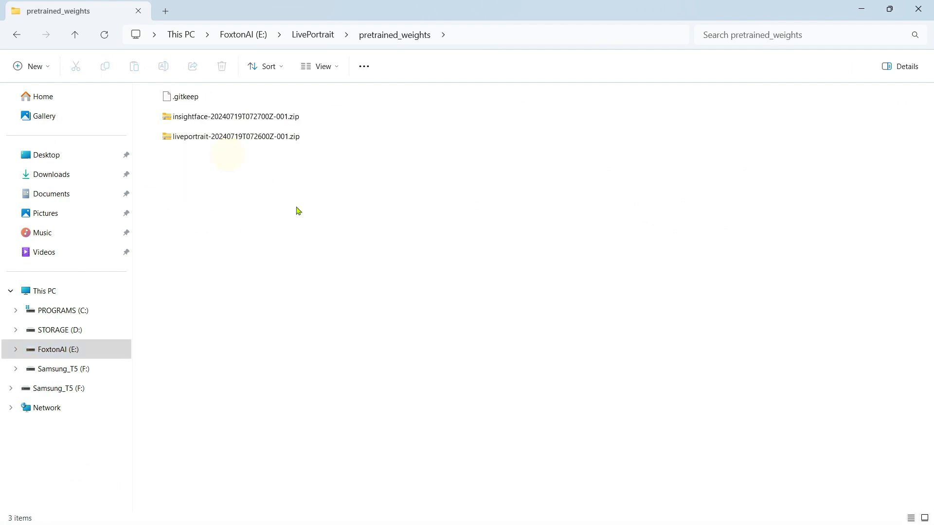
pyautogui.moveTo(267, 189); pyautogui.dragTo(227, 116)
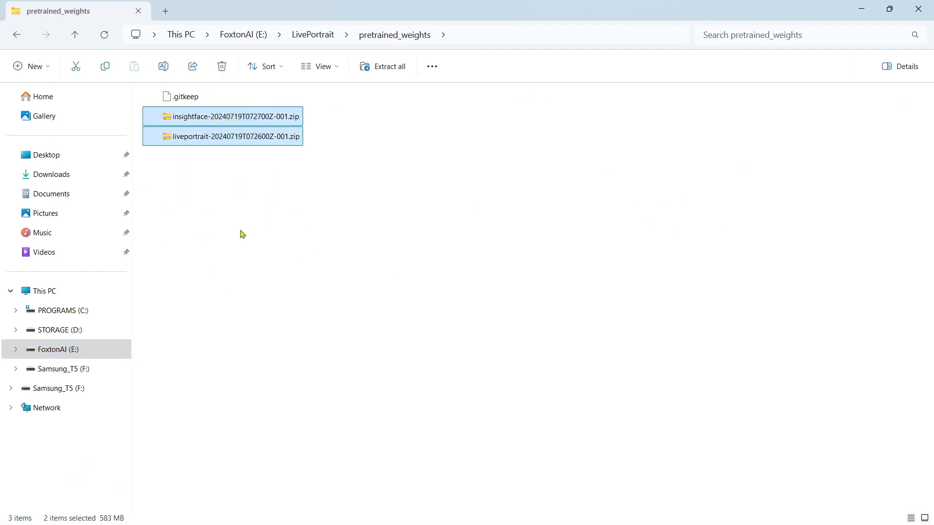
pyautogui.click(241, 232)
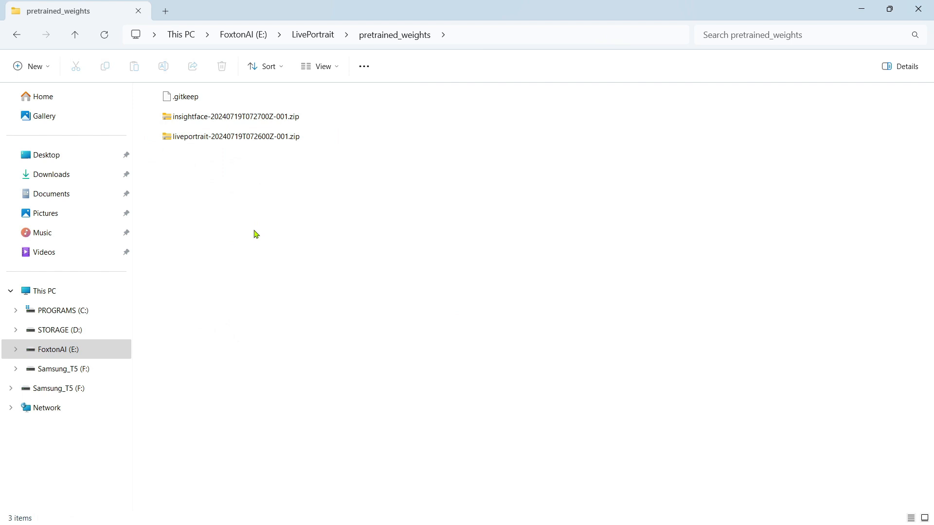
# Extract the liveportrait zip file into E:\LivePortrait\pretrained_weights, with the option to show extracted files when complete turned off.
pyautogui.click(242, 142)
pyautogui.rightClick(241, 142)
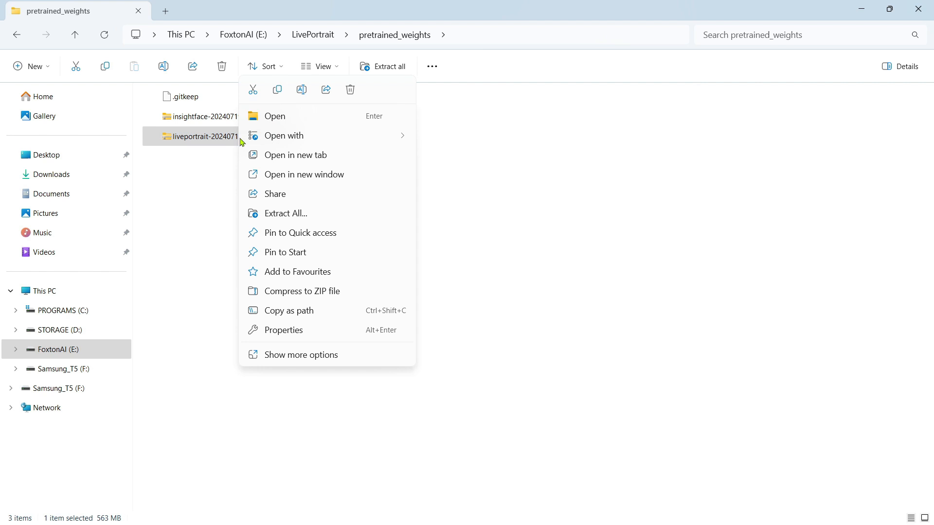
pyautogui.click(321, 213)
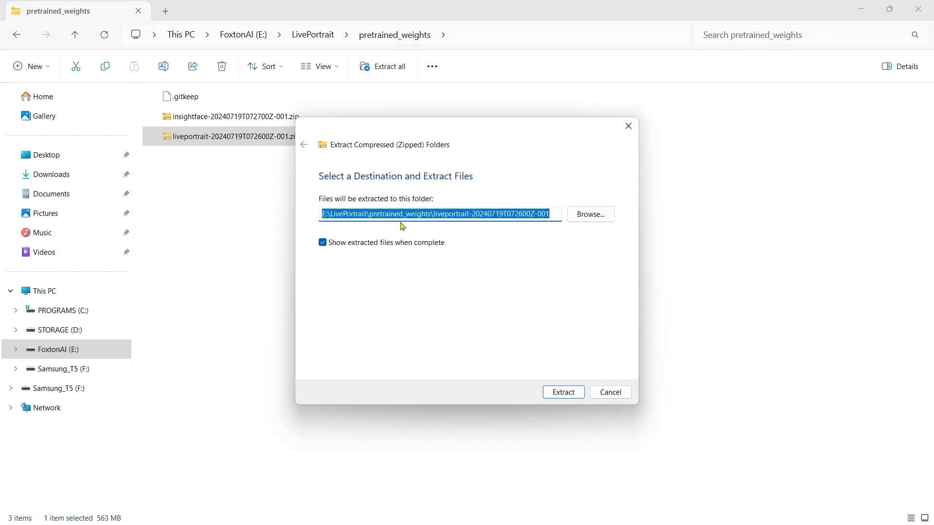
pyautogui.click(329, 243)
pyautogui.click(577, 217)
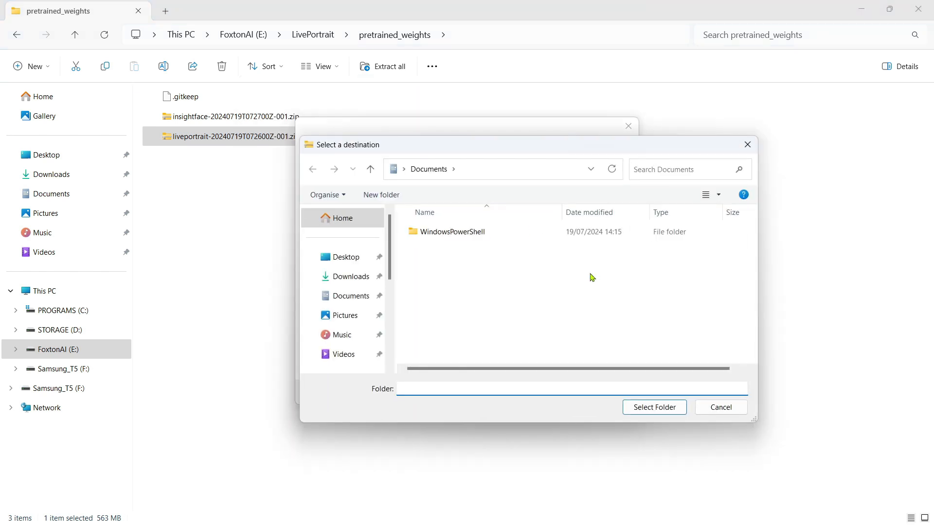
pyautogui.scroll(-2, 365, 335)
pyautogui.click(344, 332)
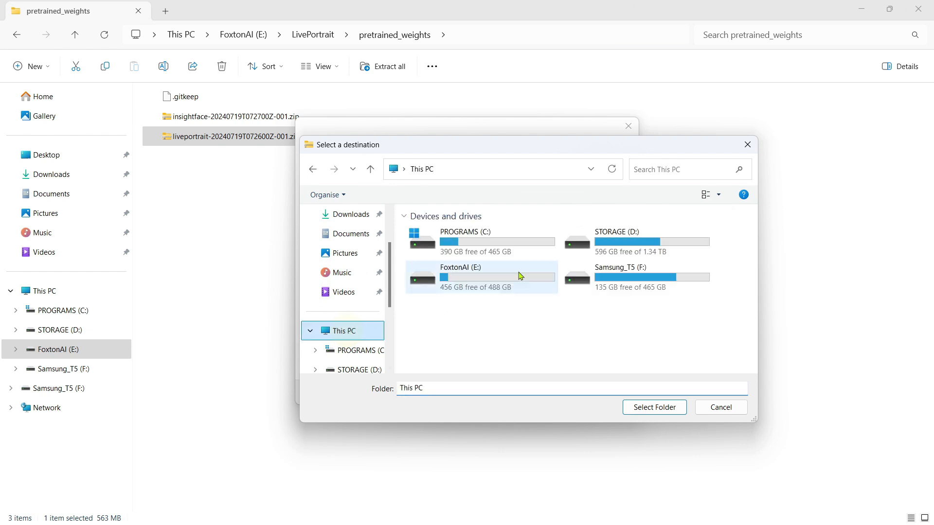
pyautogui.doubleClick(516, 284)
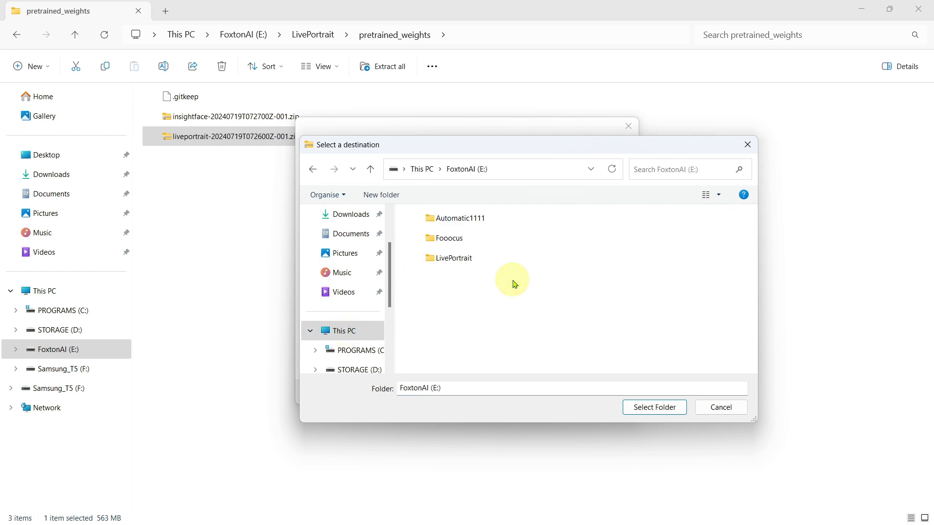
pyautogui.doubleClick(461, 259)
pyautogui.doubleClick(461, 282)
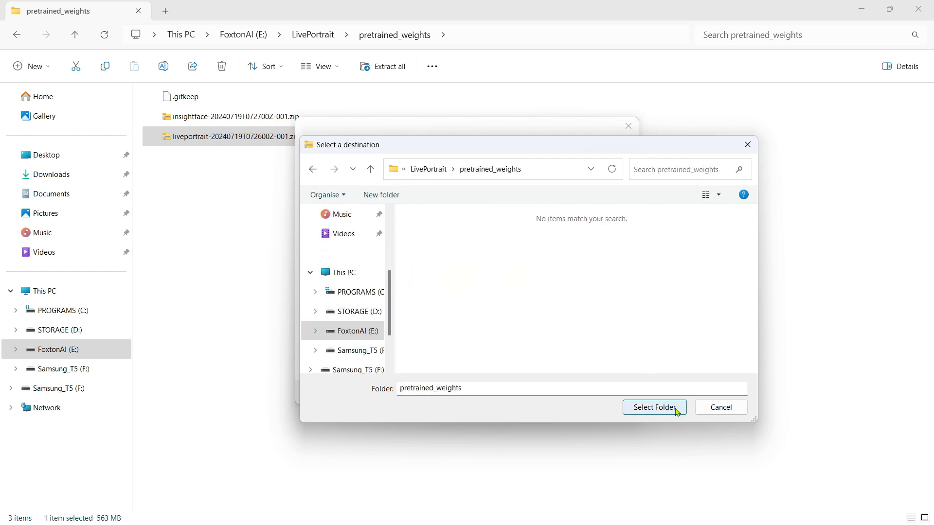
pyautogui.click(678, 412)
pyautogui.click(570, 393)
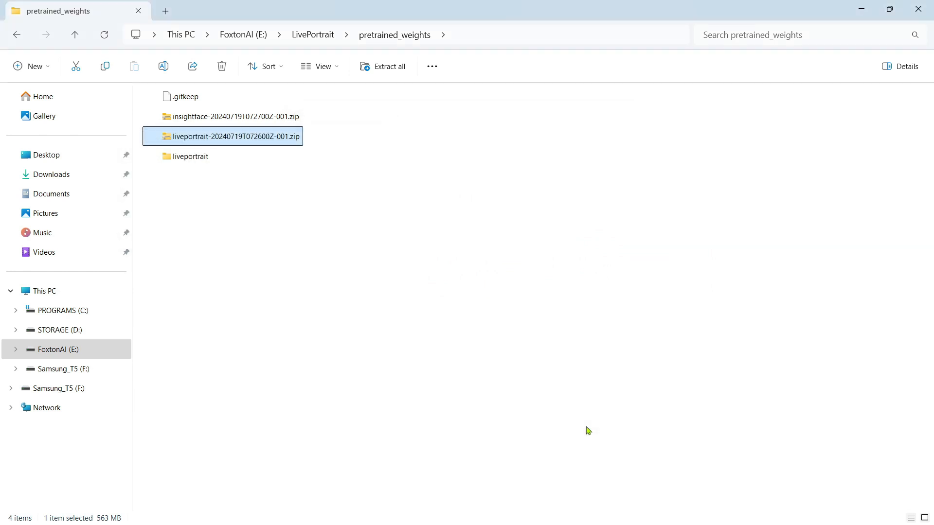
# Extract the insightface zip file into E:\LivePortrait\pretrained_weights and delete both downloaded zip files.
pyautogui.rightClick(233, 116)
pyautogui.click(265, 212)
pyautogui.click(591, 214)
pyautogui.click(654, 407)
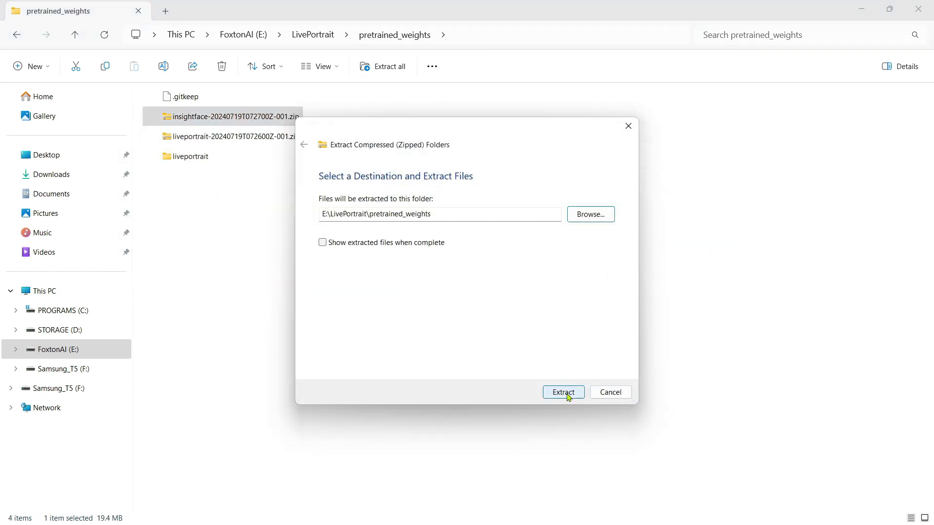
pyautogui.click(567, 395)
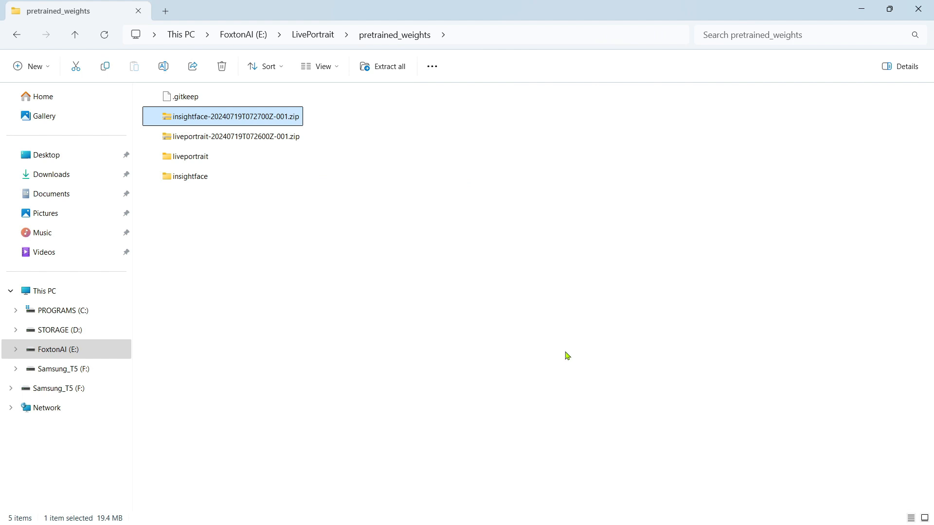
pyautogui.keyDown('ctrl'); pyautogui.click(249, 136); pyautogui.keyUp('ctrl')
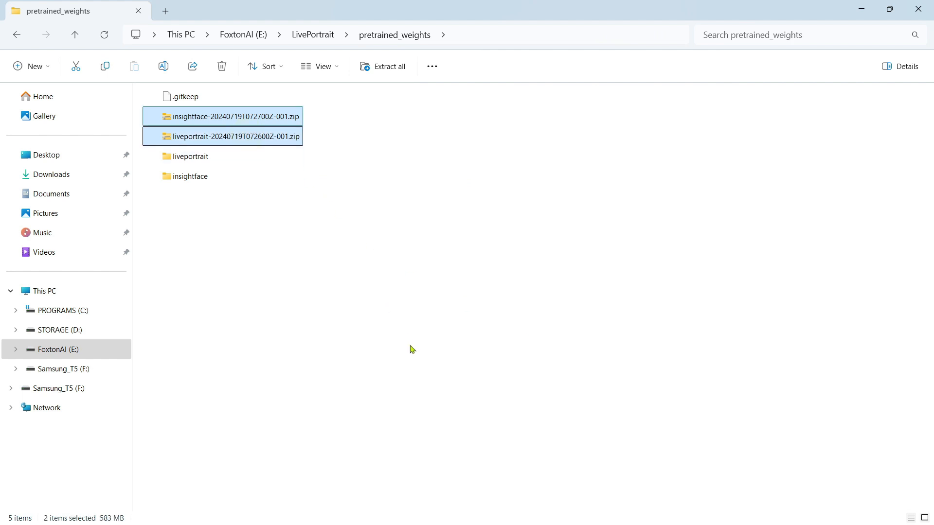
pyautogui.press('Delete')
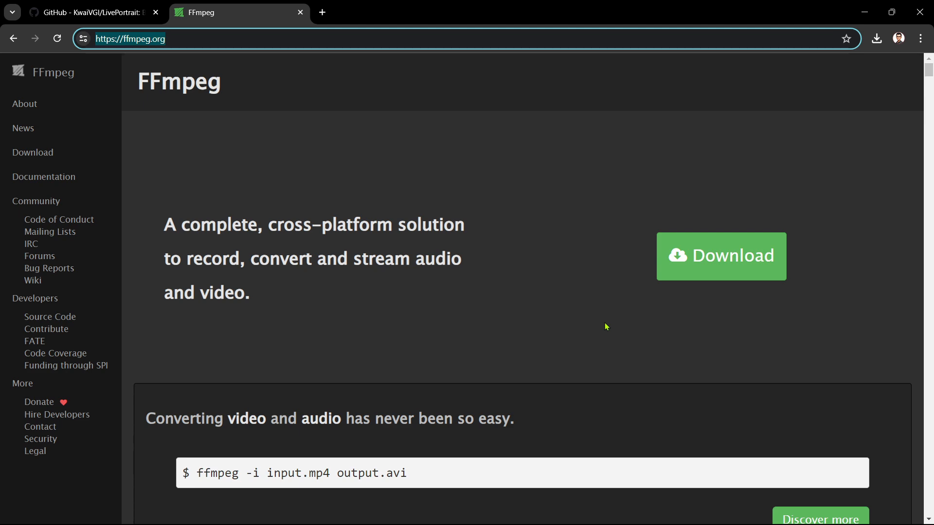
# Run ffmpeg in a Command Prompt to check whether it is installed, and close the window.
pyautogui.moveTo(358, 522)
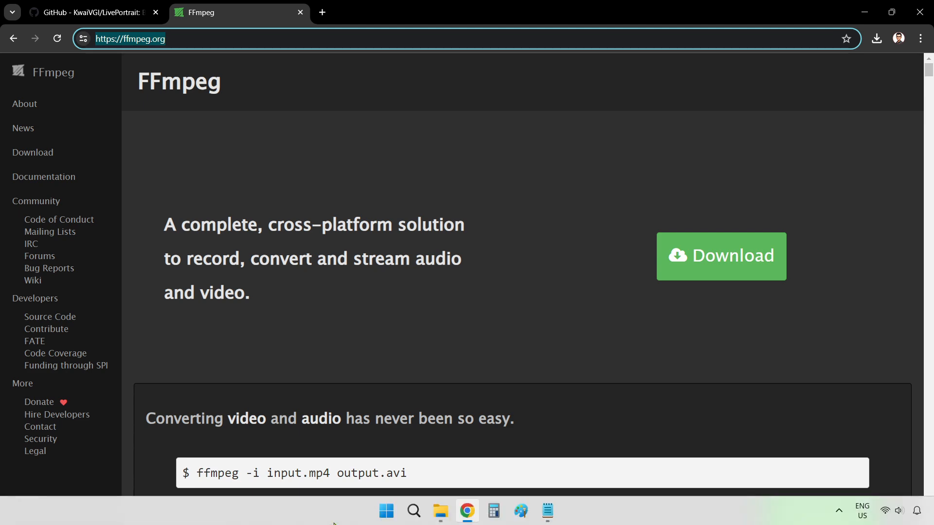
pyautogui.click(411, 518)
pyautogui.click(360, 143)
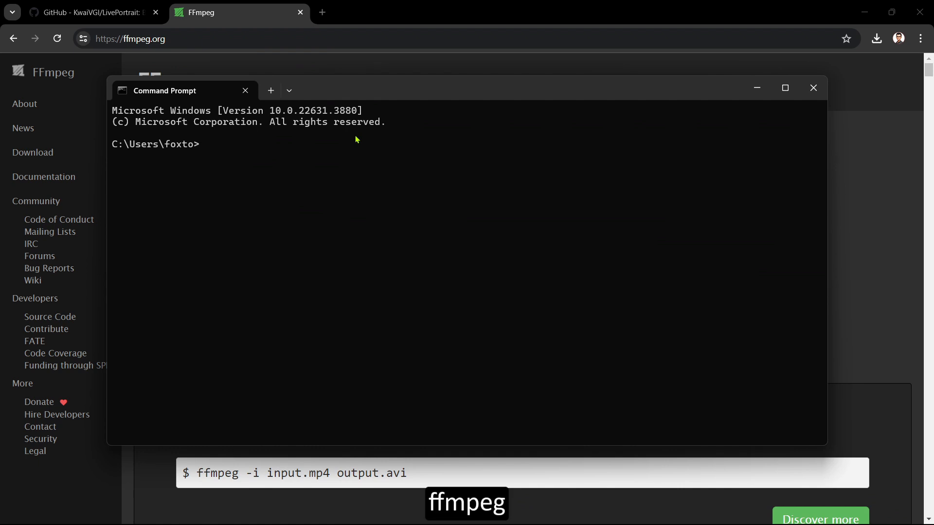
pyautogui.write('ffmpeg')
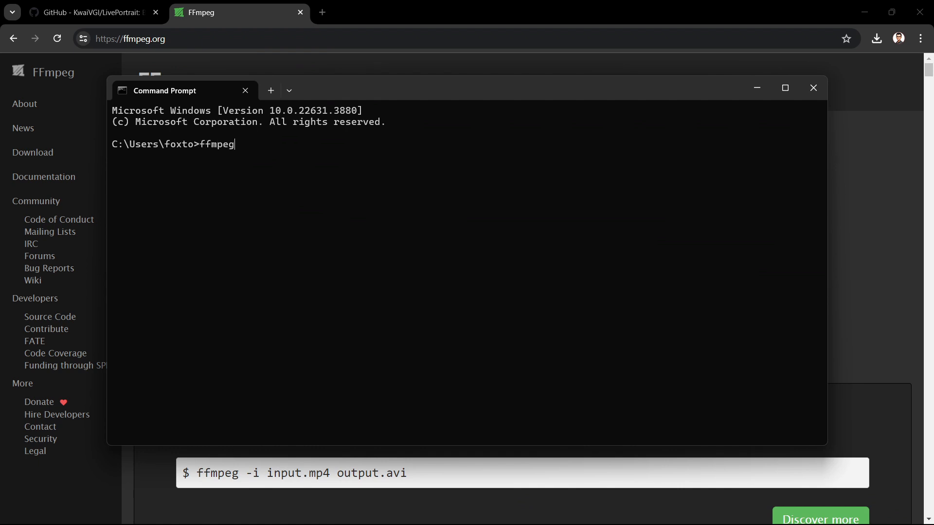
pyautogui.press('Return')
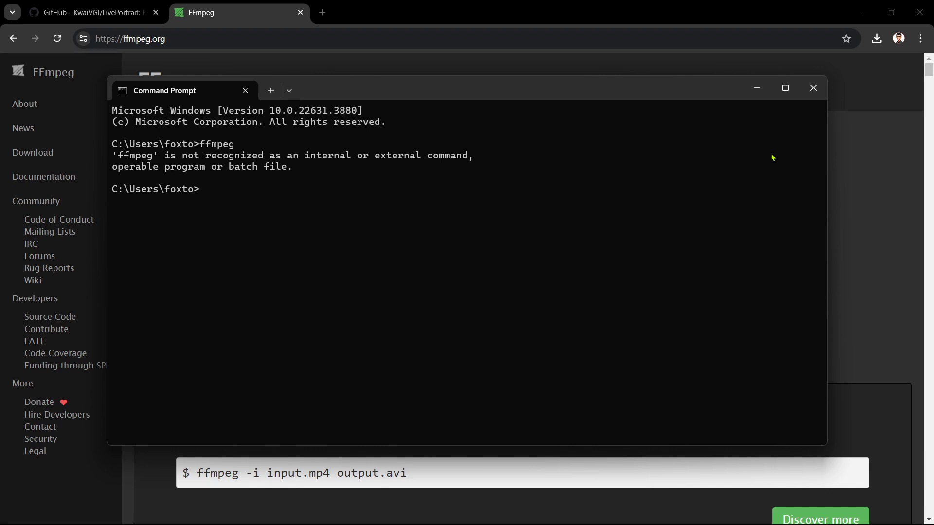
pyautogui.click(814, 89)
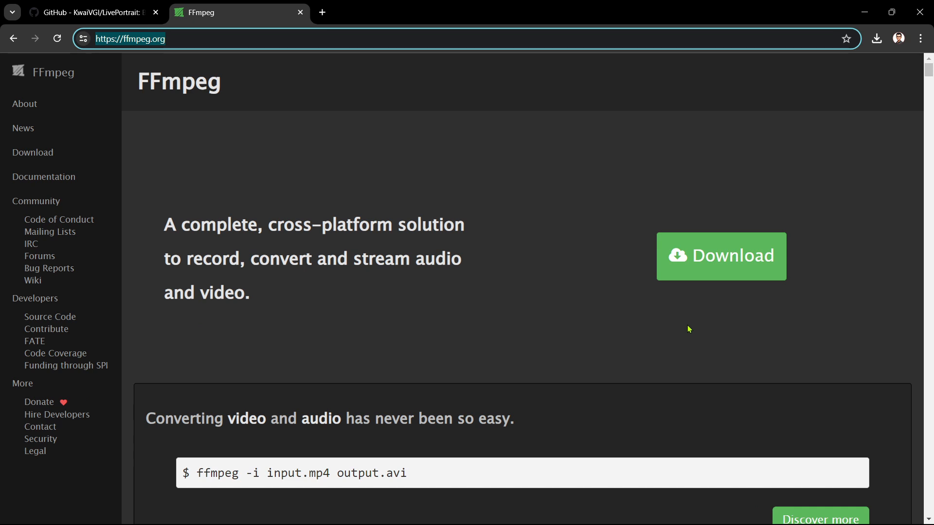
# Go to the FFmpeg download page and open the Windows builds from gyan.dev.
pyautogui.click(705, 273)
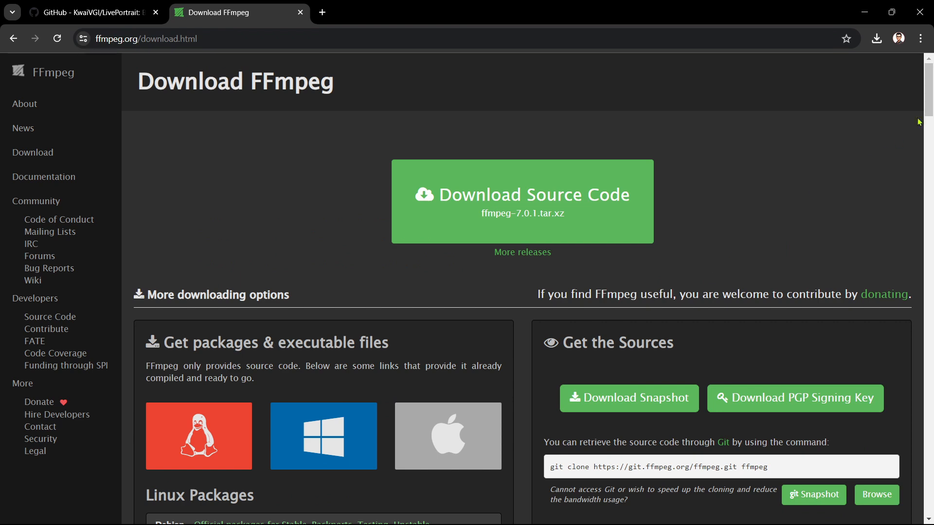
pyautogui.moveTo(928, 96); pyautogui.dragTo(928, 125)
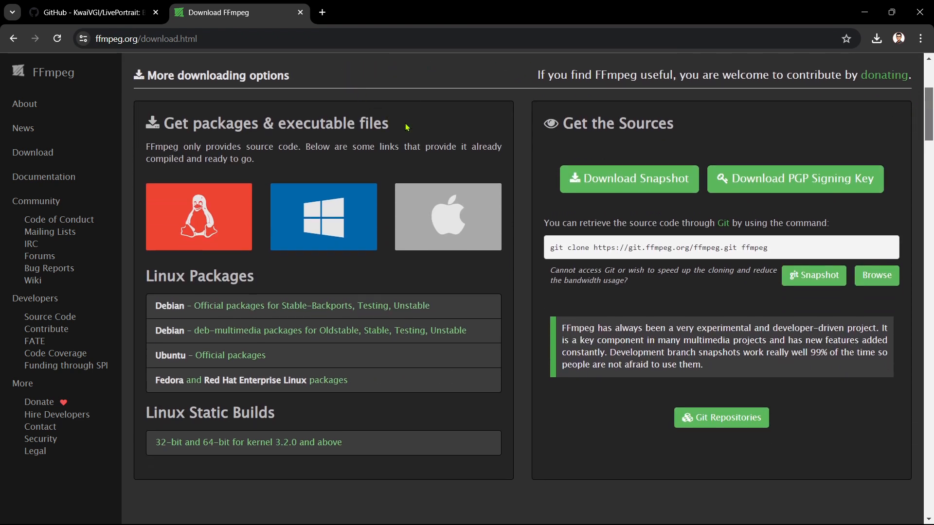
pyautogui.click(355, 209)
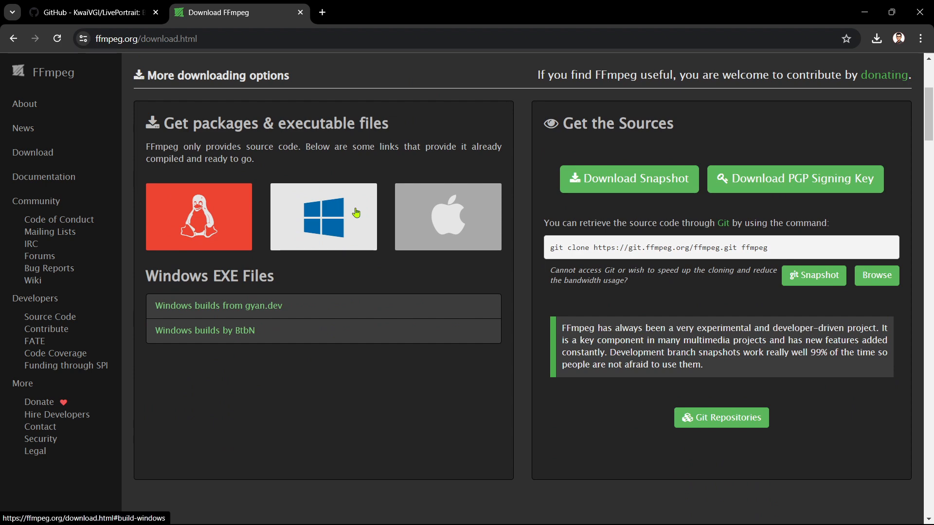
pyautogui.click(354, 209)
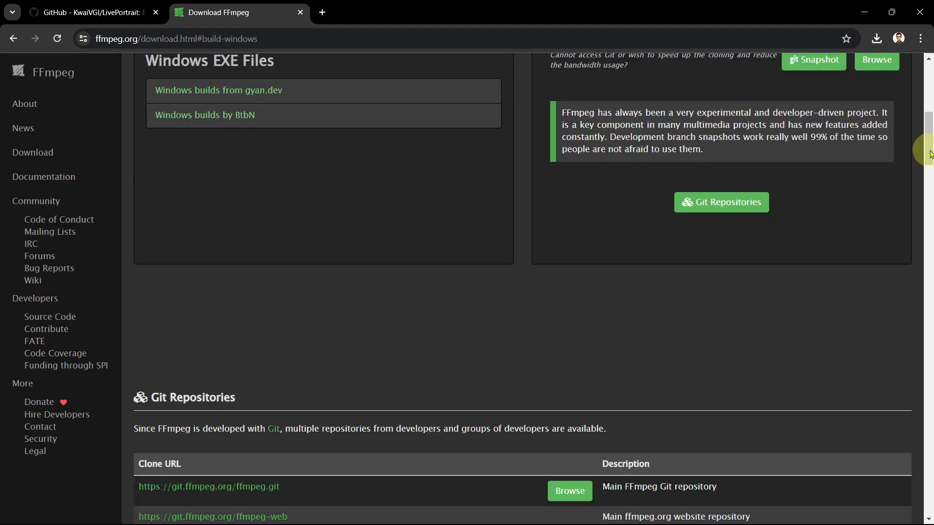
pyautogui.moveTo(928, 142); pyautogui.dragTo(930, 128)
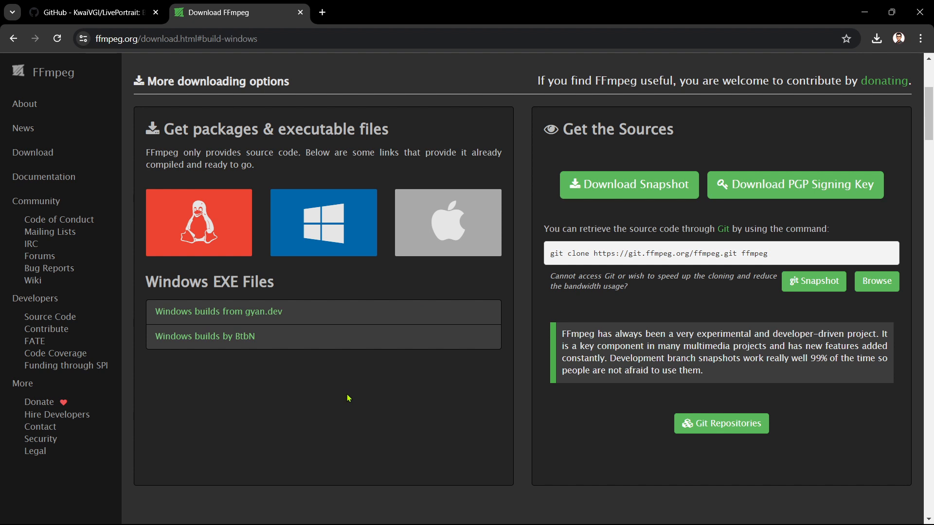
pyautogui.click(301, 314)
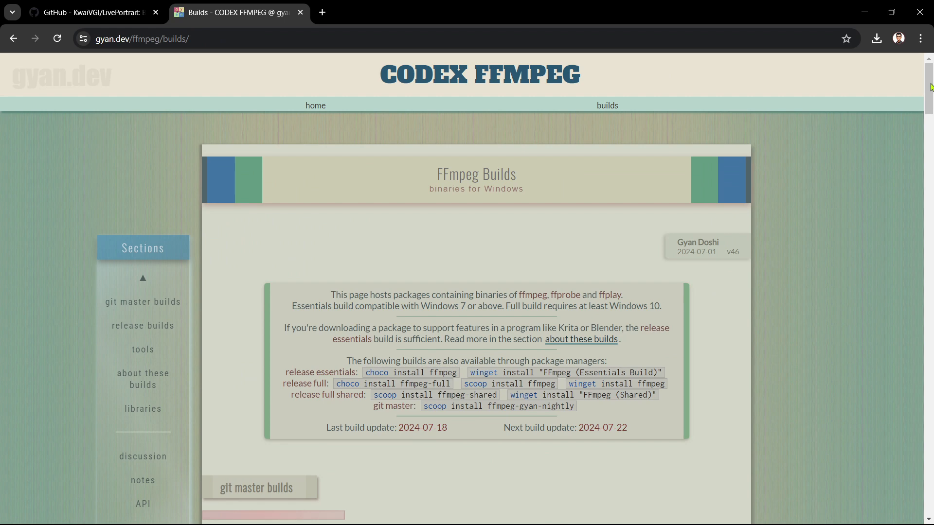
# Download ffmpeg-release-full.7z from the release builds and save it as ffmpeg-7.0.1-full_build.7z on the FoxtonAI (E:) drive.
pyautogui.moveTo(930, 90); pyautogui.dragTo(930, 169)
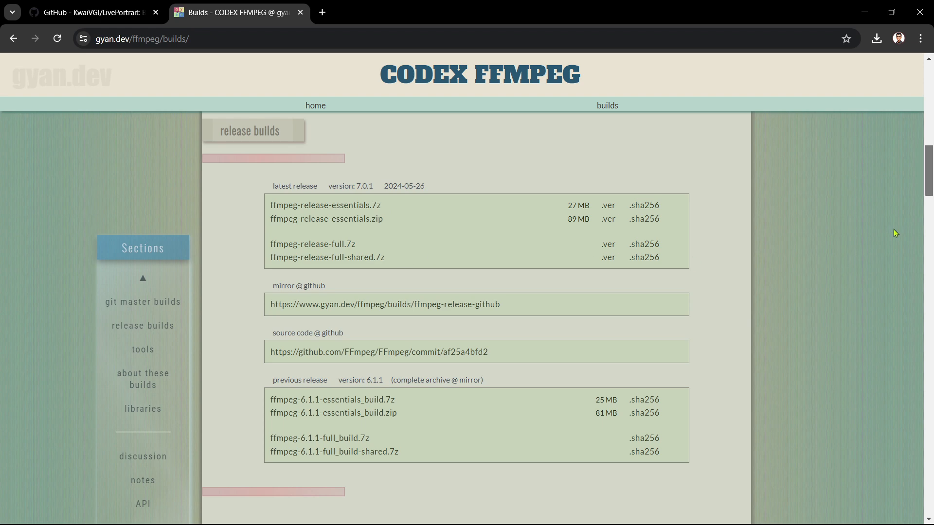
pyautogui.moveTo(930, 160); pyautogui.dragTo(930, 275)
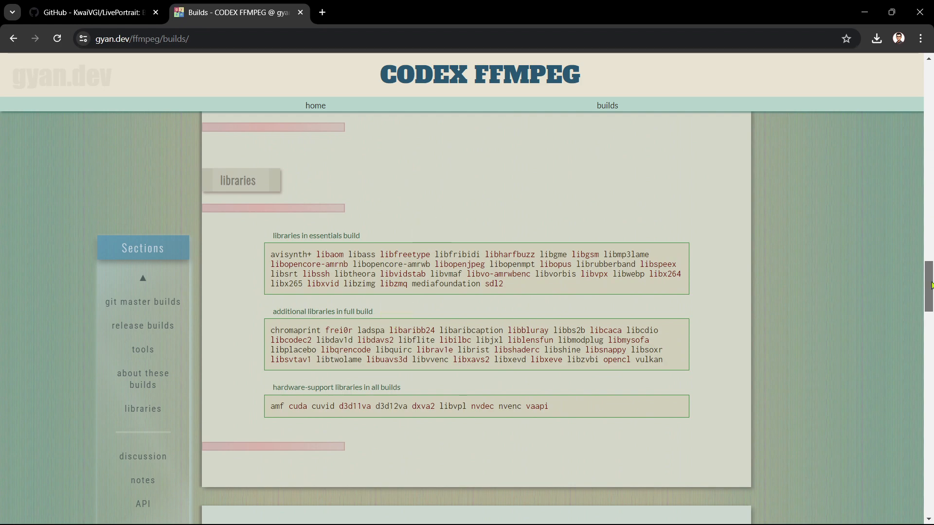
pyautogui.moveTo(930, 285); pyautogui.dragTo(927, 166)
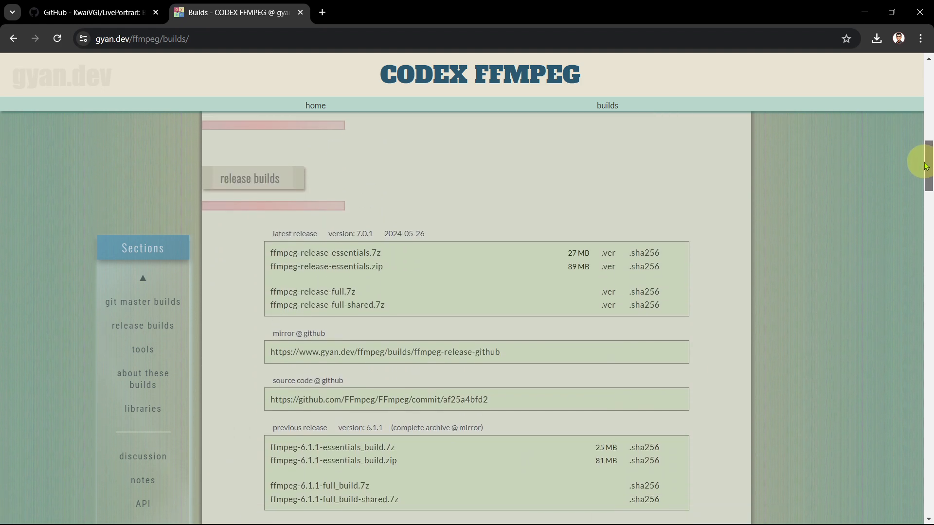
pyautogui.click(341, 297)
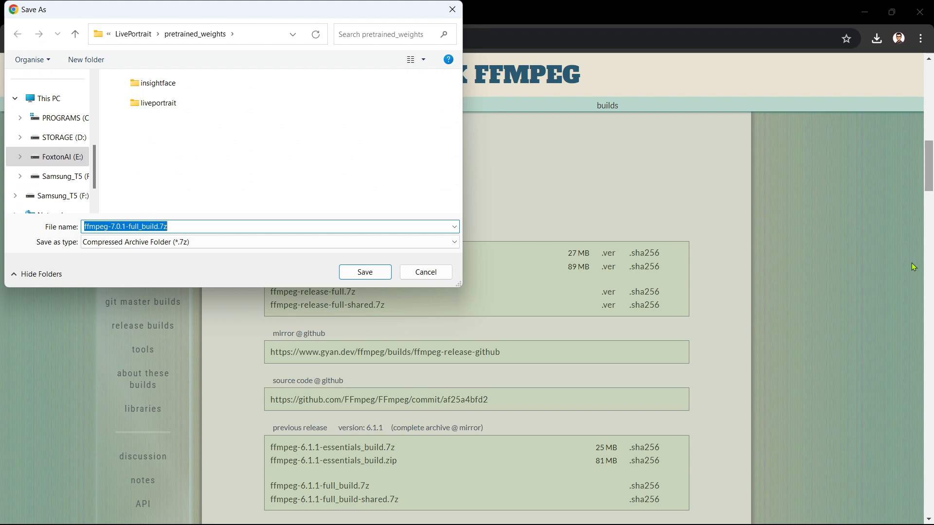
pyautogui.click(83, 155)
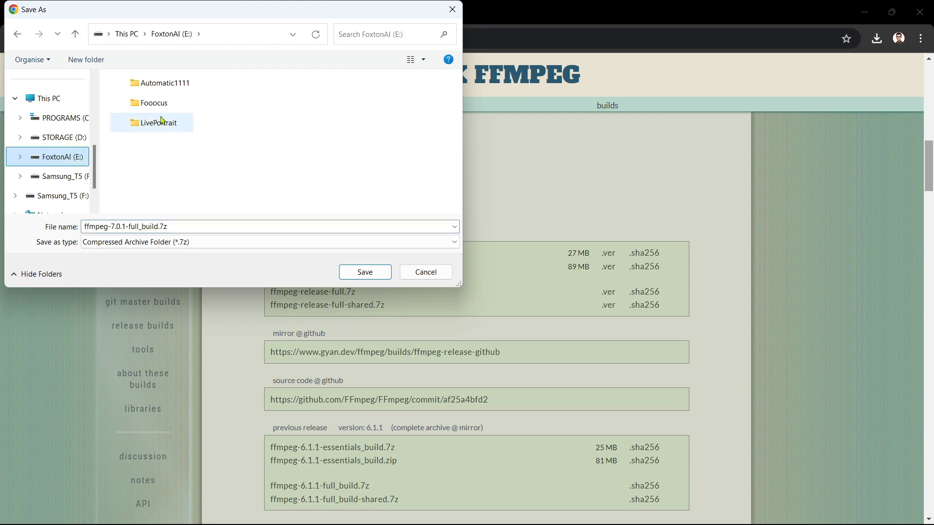
pyautogui.click(365, 272)
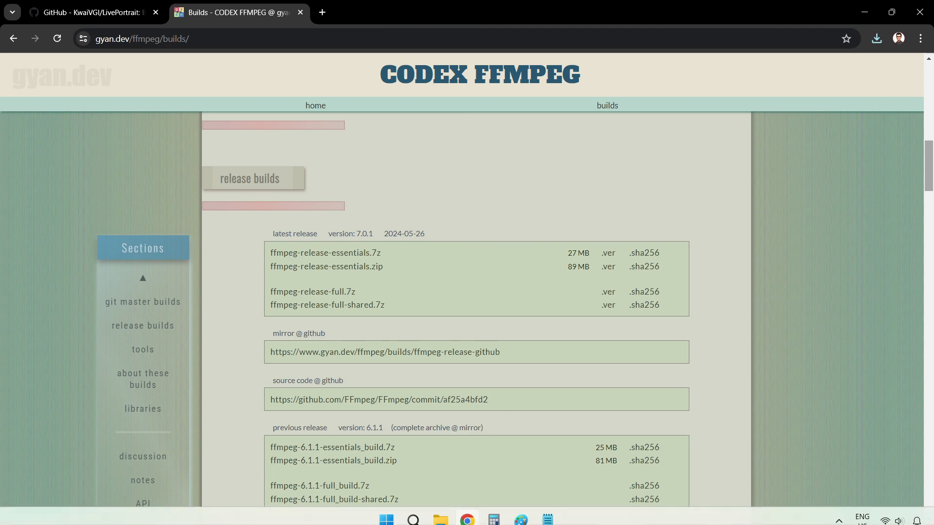
# Switch to File Explorer, extract ffmpeg-7.0.1-full_build.7z into E:\, and delete the archive.
pyautogui.click(441, 511)
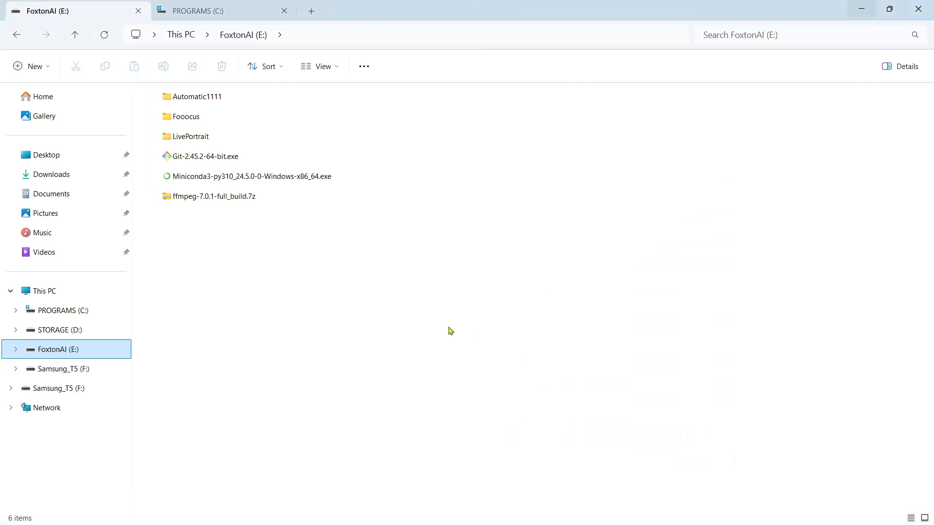
pyautogui.rightClick(235, 199)
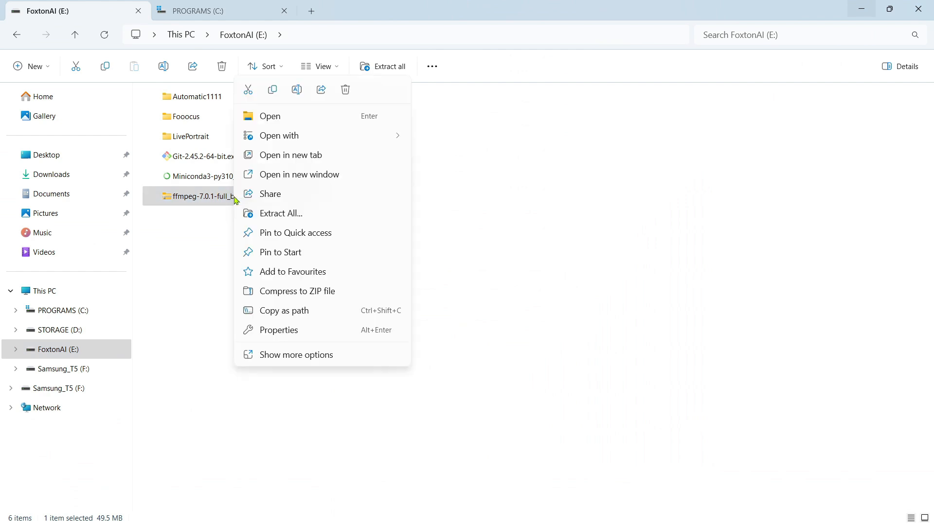
pyautogui.click(302, 216)
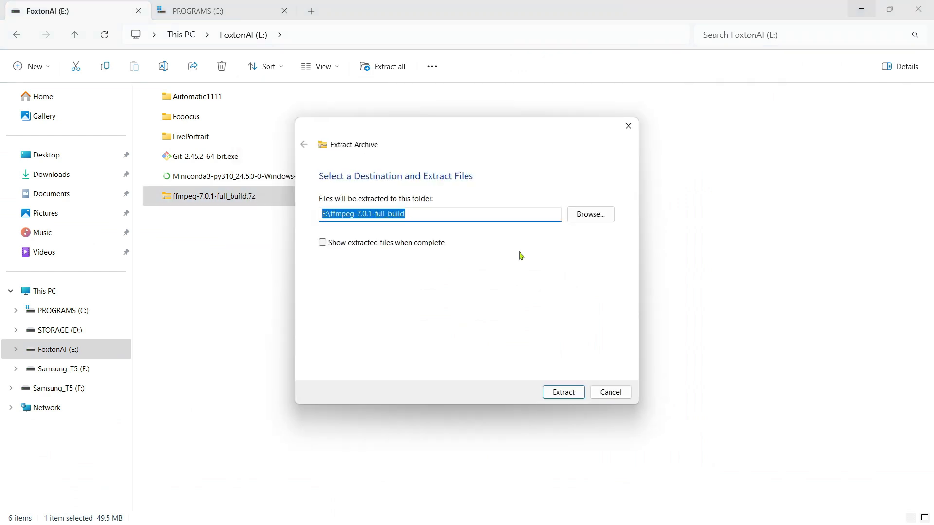
pyautogui.click(593, 214)
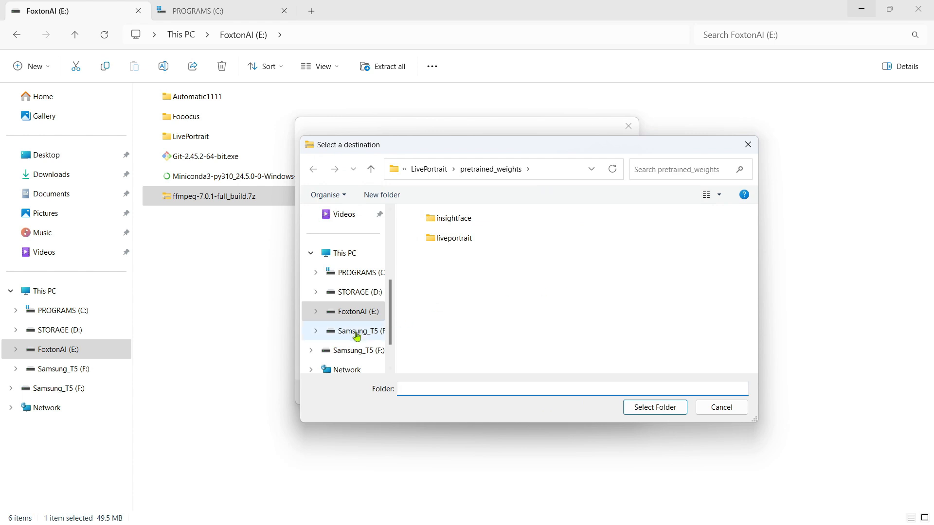
pyautogui.click(351, 311)
pyautogui.click(665, 409)
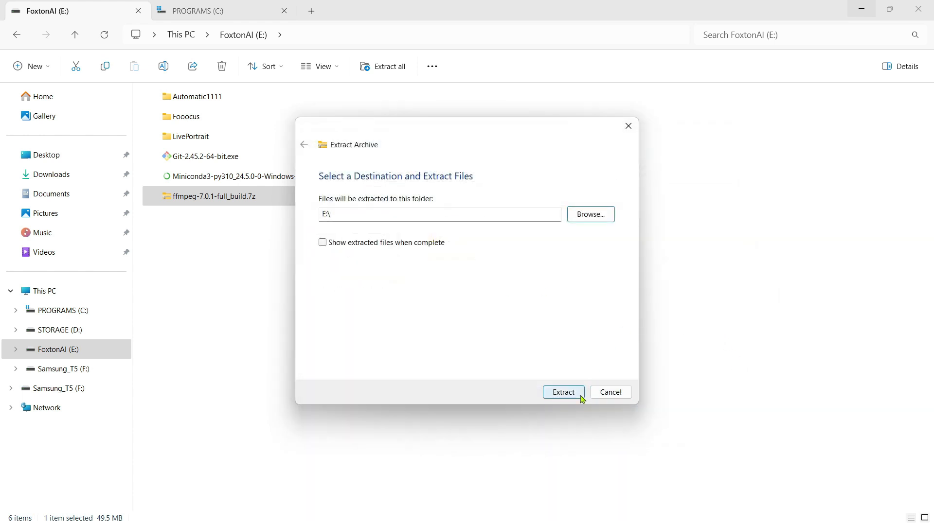
pyautogui.click(581, 396)
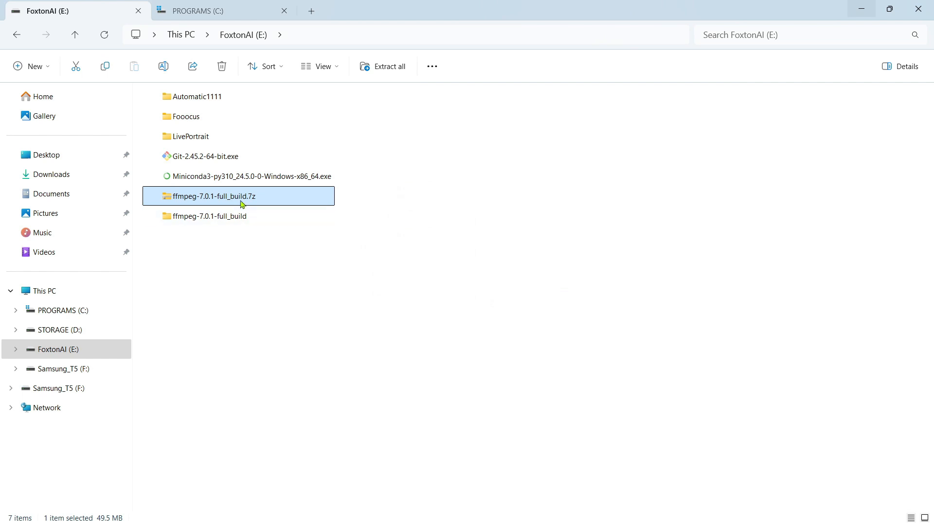
pyautogui.press('Delete')
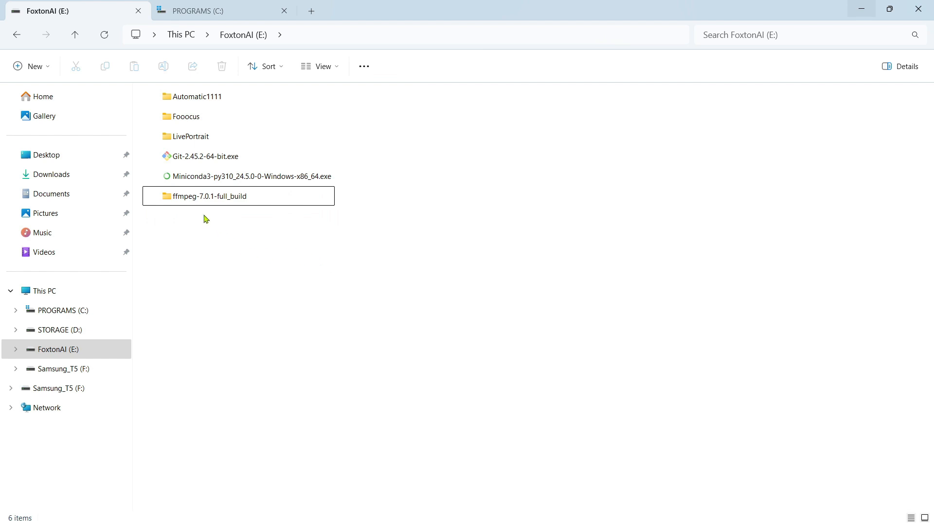
# Rename the ffmpeg-7.0.1-full_build folder on the E: drive as FFmpeg.
pyautogui.click(220, 199)
pyautogui.press('F2')
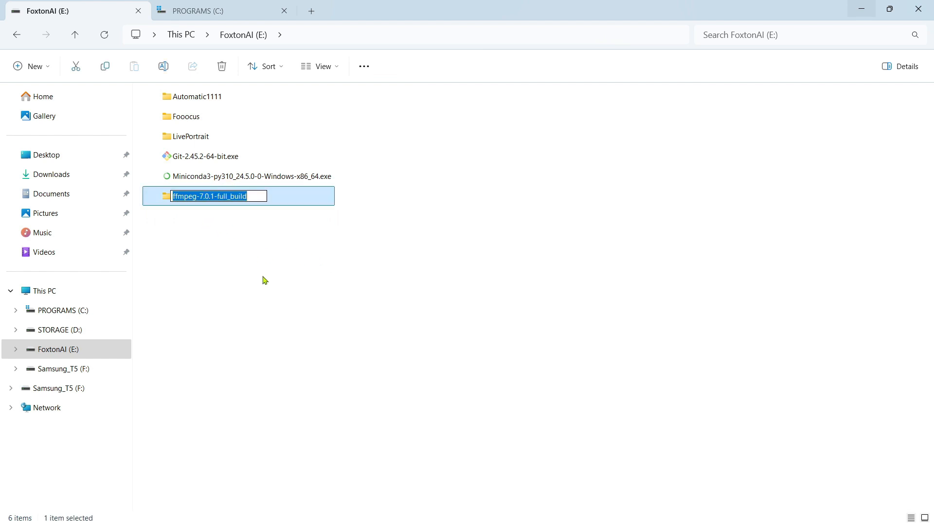
pyautogui.write('FFmpeg')
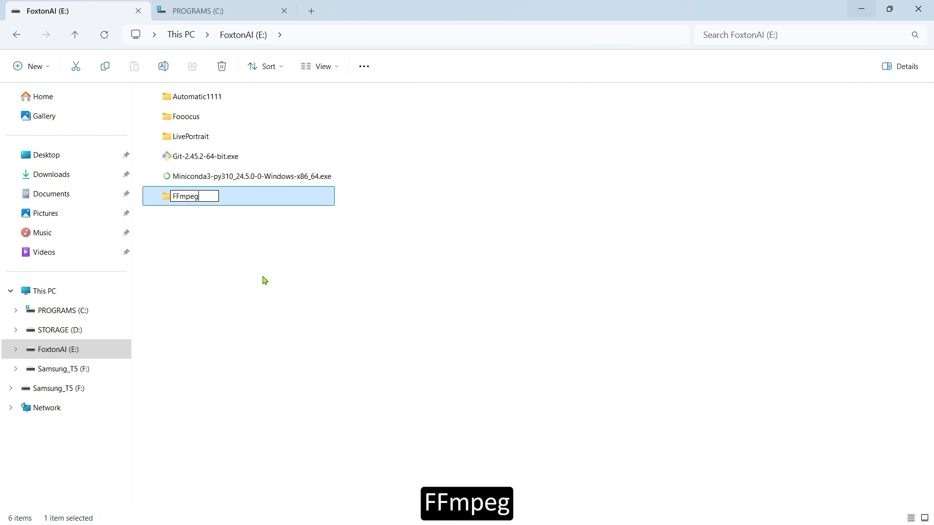
pyautogui.click(265, 280)
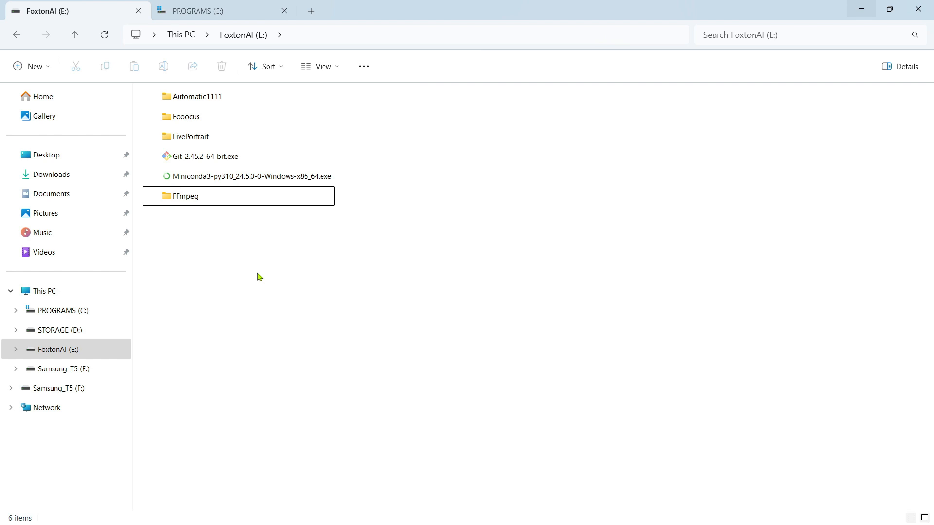
# Move the FFmpeg folder from the E: drive to the root of the PROGRAMS (C:) drive.
pyautogui.rightClick(185, 200)
pyautogui.press('Escape')
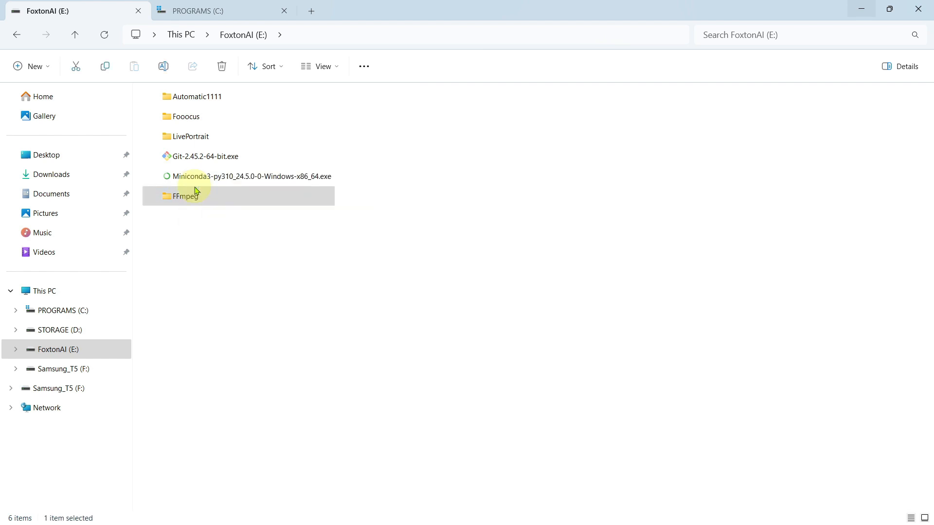
pyautogui.click(237, 8)
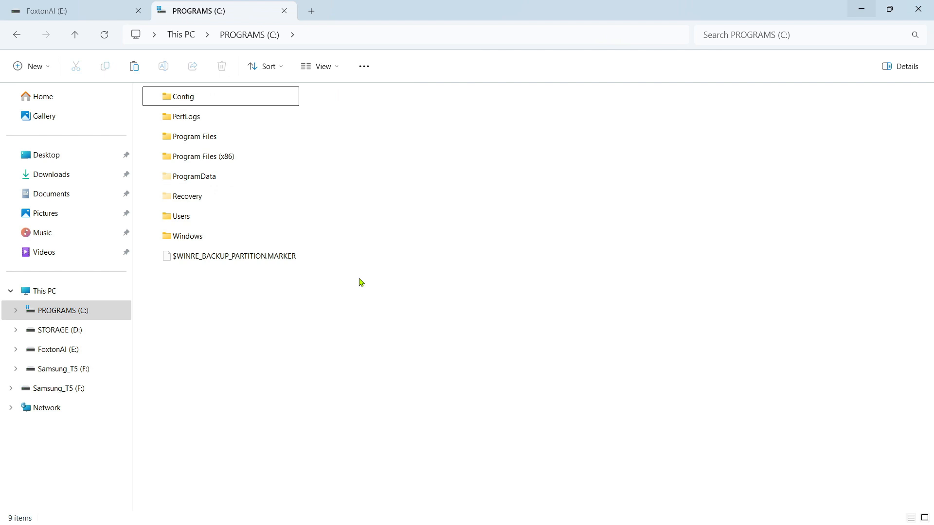
pyautogui.rightClick(239, 352)
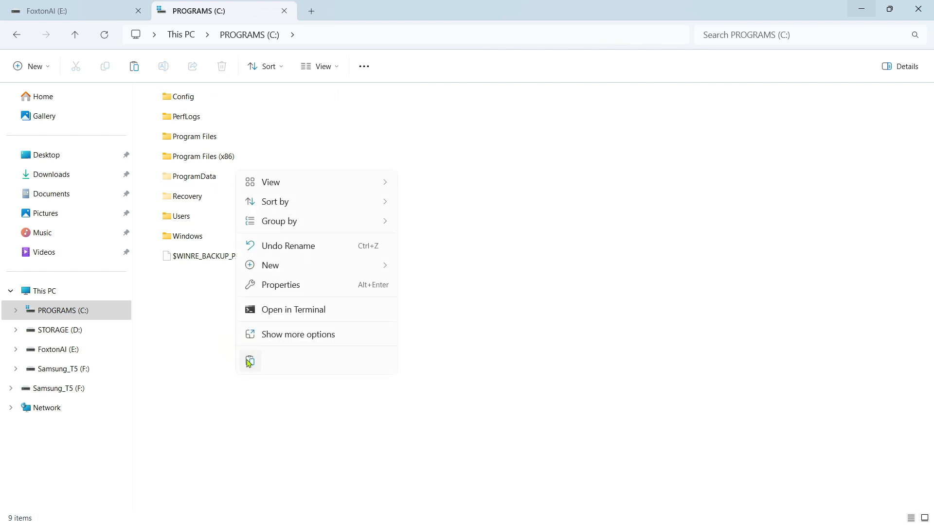
pyautogui.click(249, 361)
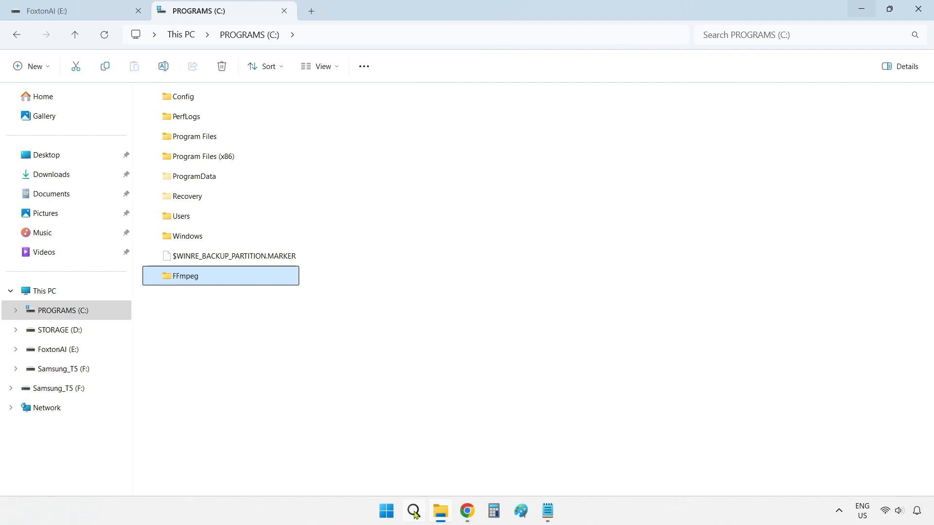
# Open the bin folder inside C:\FFmpeg and copy its path, C:\FFmpeg\bin.
pyautogui.doubleClick(205, 281)
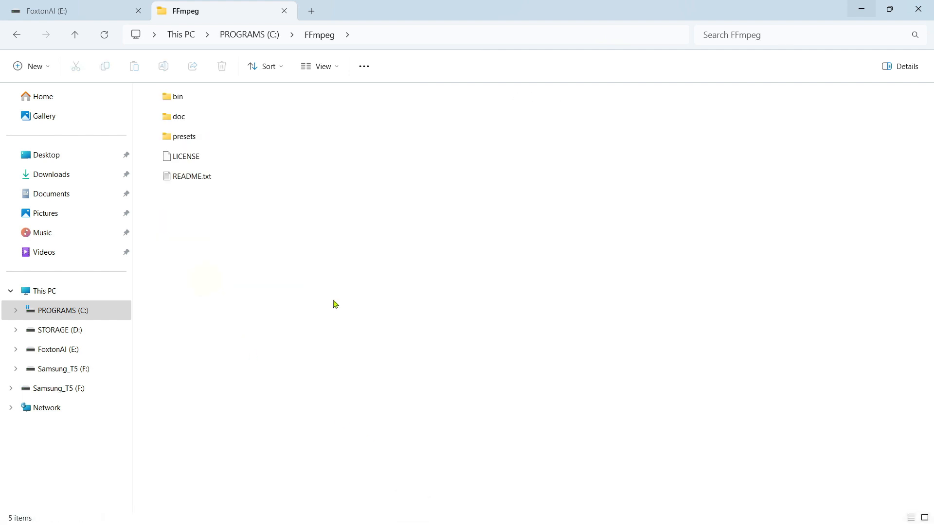
pyautogui.doubleClick(204, 96)
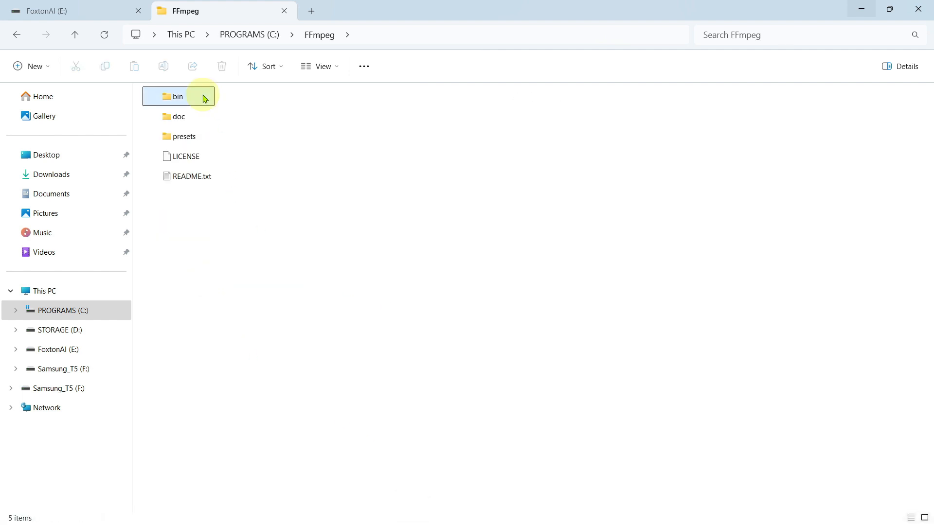
pyautogui.moveTo(285, 216); pyautogui.dragTo(204, 96)
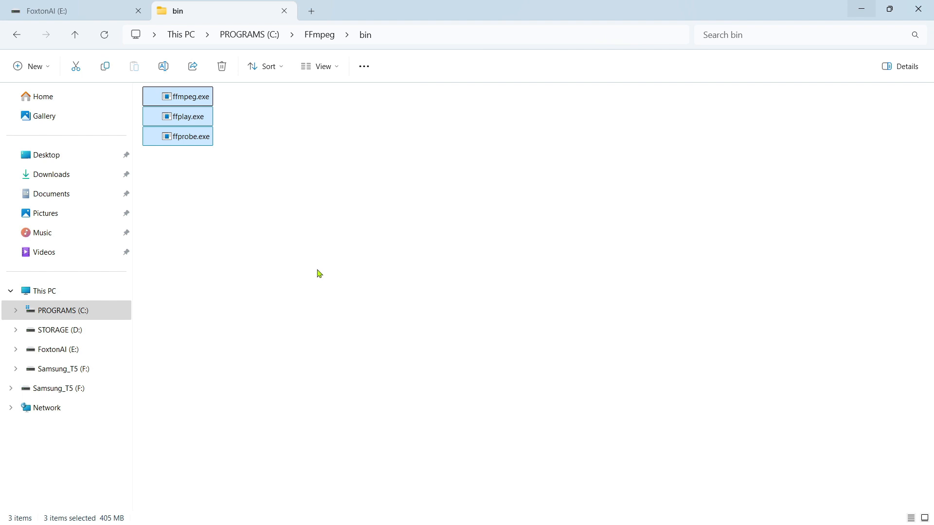
pyautogui.click(457, 27)
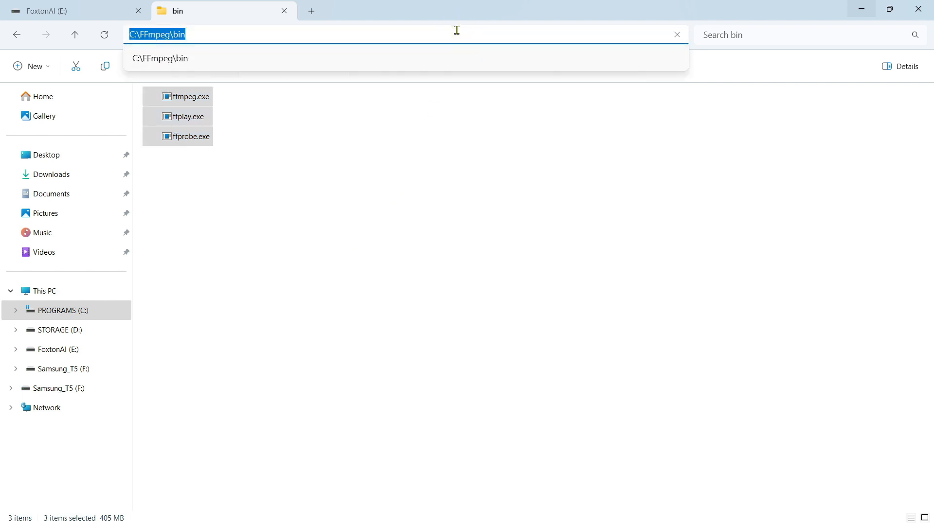
pyautogui.rightClick(456, 29)
pyautogui.click(505, 64)
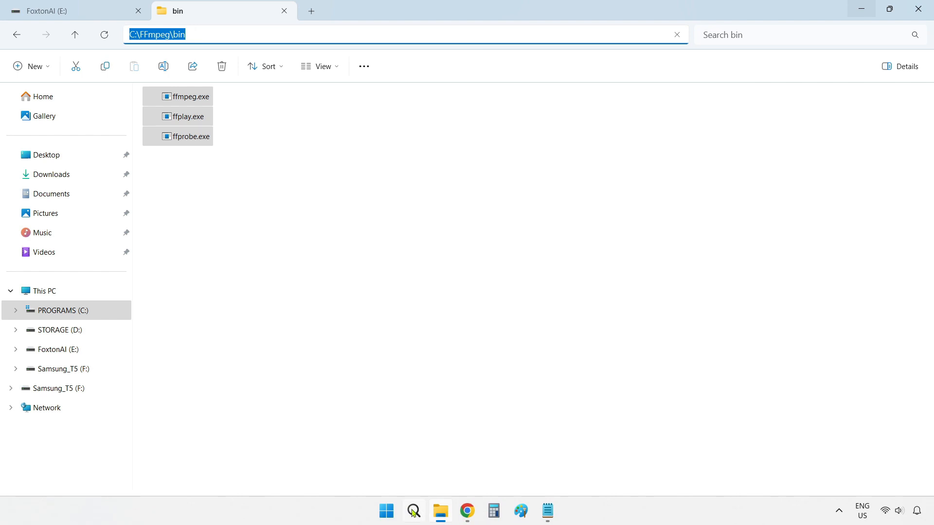
# Search Windows for "edit", open the system environment variables settings, and bring up the Environment Variables dialog.
pyautogui.click(414, 510)
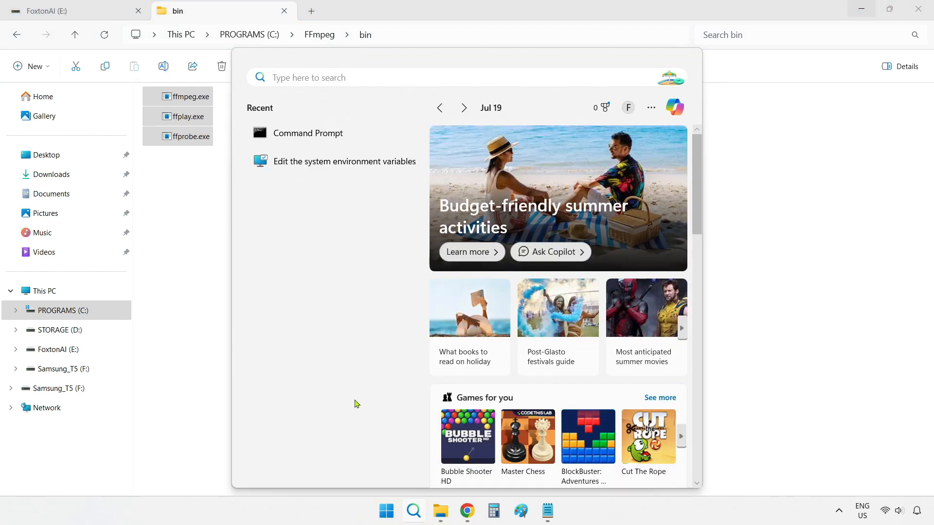
pyautogui.write('edit')
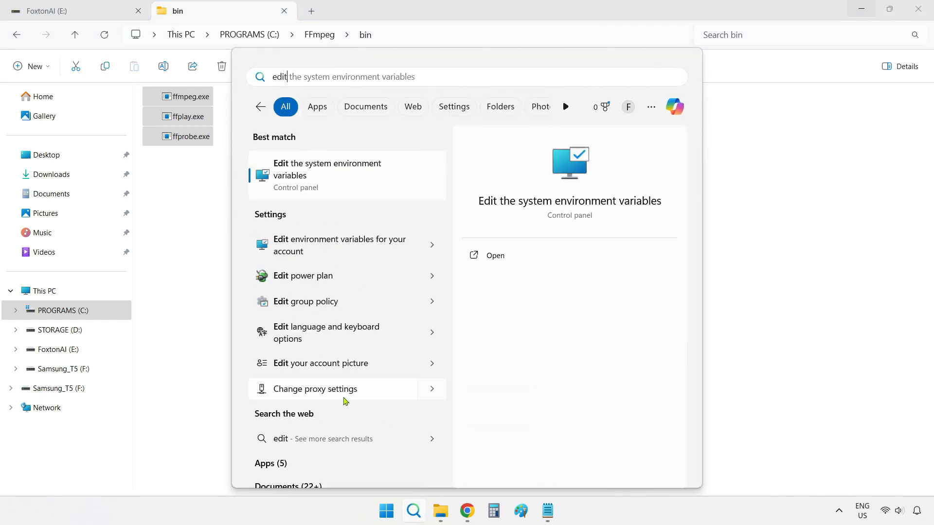
pyautogui.click(379, 175)
pyautogui.moveTo(207, 28); pyautogui.dragTo(504, 114)
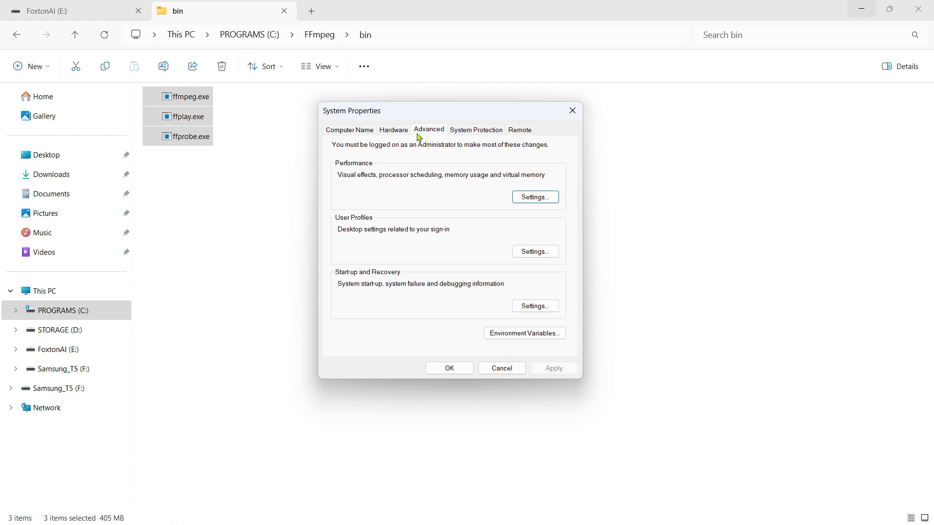
pyautogui.click(525, 333)
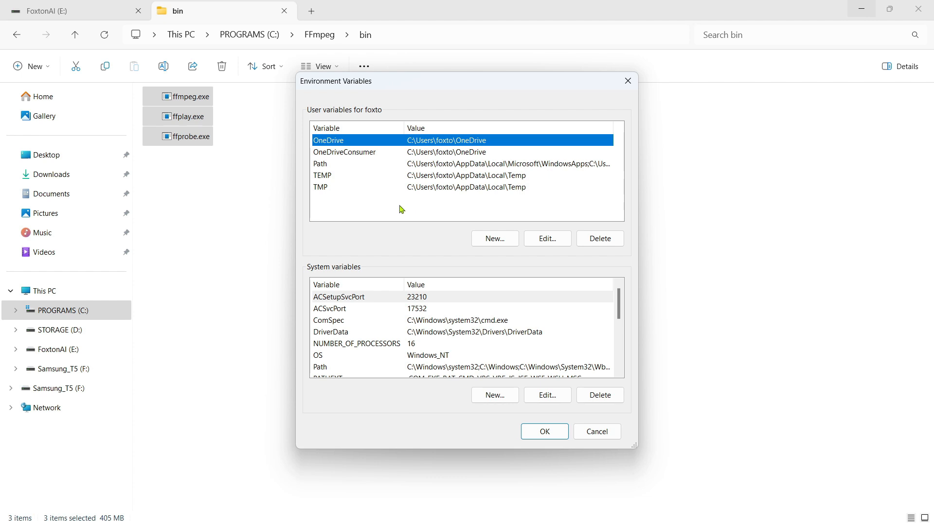
# Add C:\FFmpeg\bin as a new entry in the user Path variable and confirm all the dialogs.
pyautogui.click(331, 168)
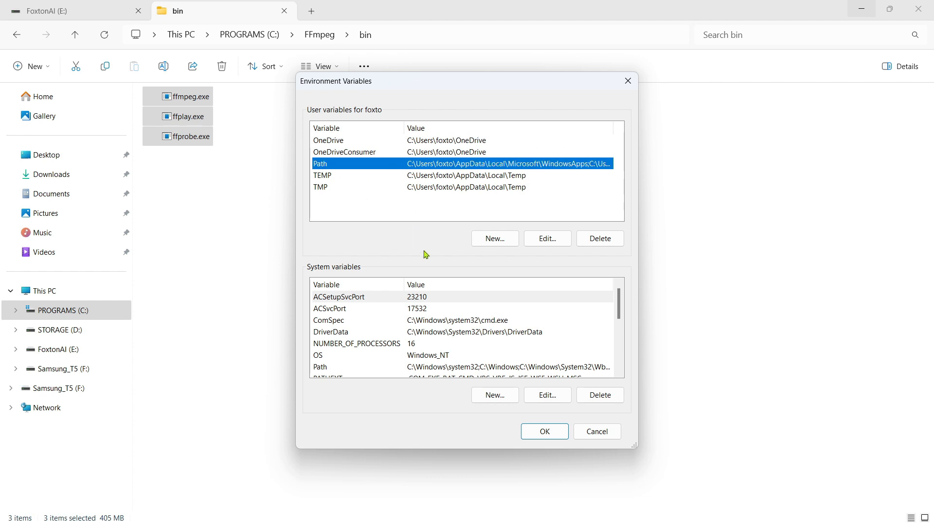
pyautogui.click(568, 241)
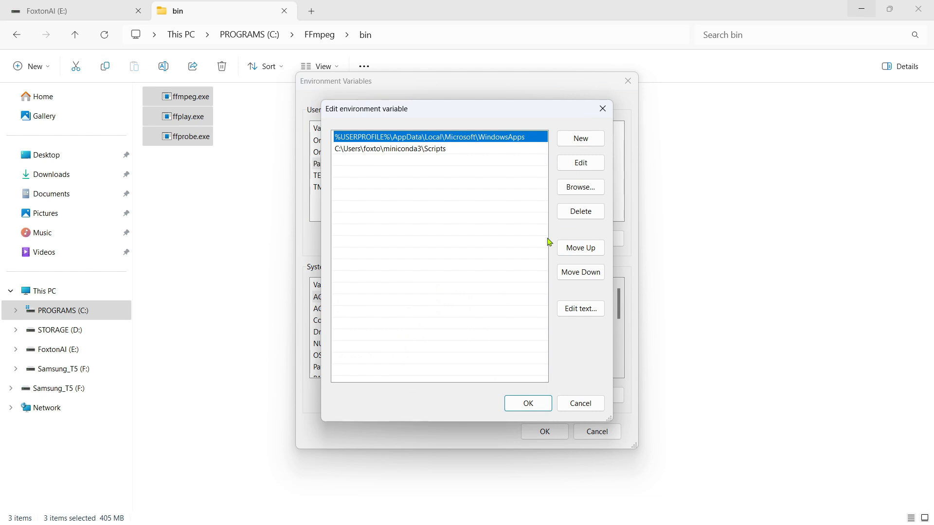
pyautogui.click(574, 141)
pyautogui.hotkey('ctrl', 'v')
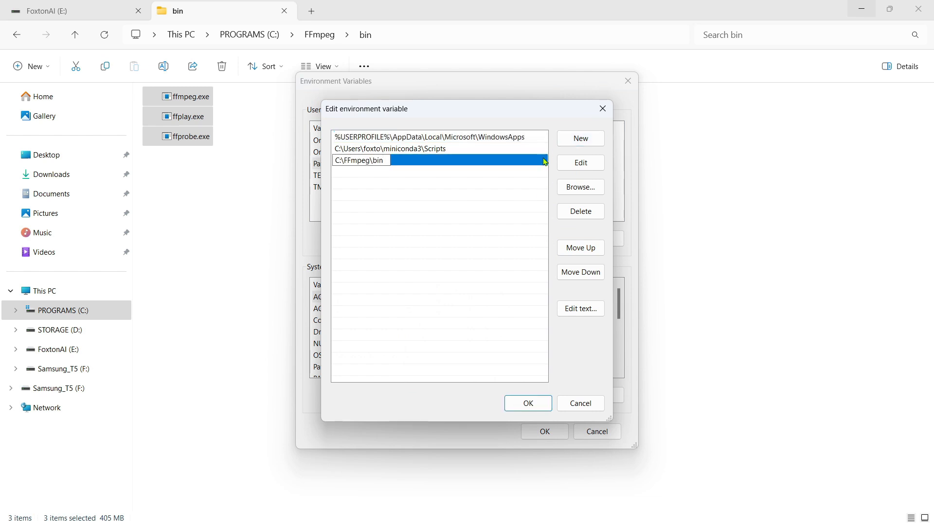
pyautogui.press('Return')
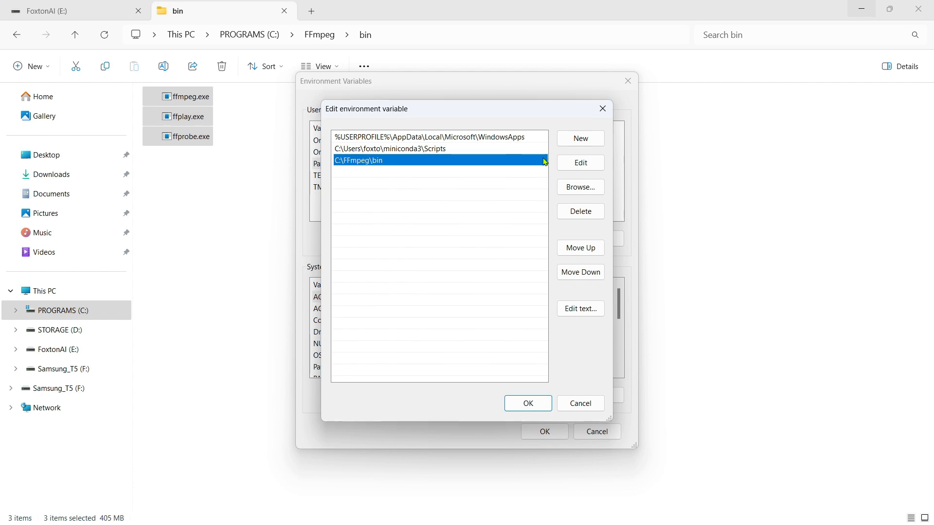
pyautogui.click(530, 403)
pyautogui.click(544, 432)
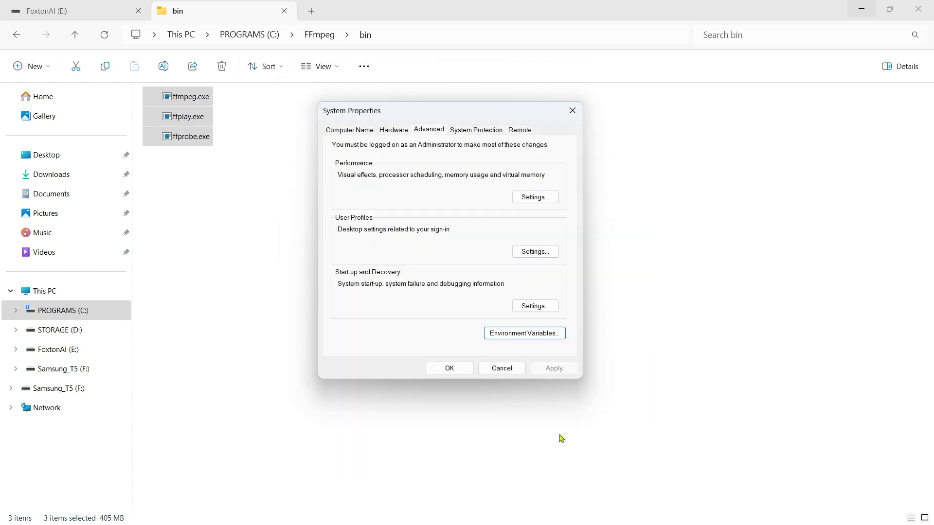
pyautogui.click(462, 370)
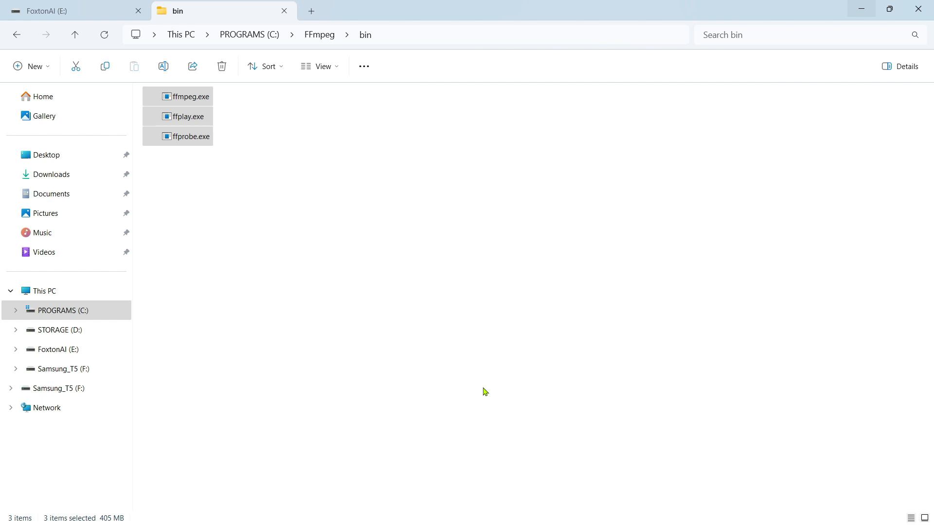
# Run ffmpeg in a new Command Prompt to verify the installation, and close the window.
pyautogui.click(413, 511)
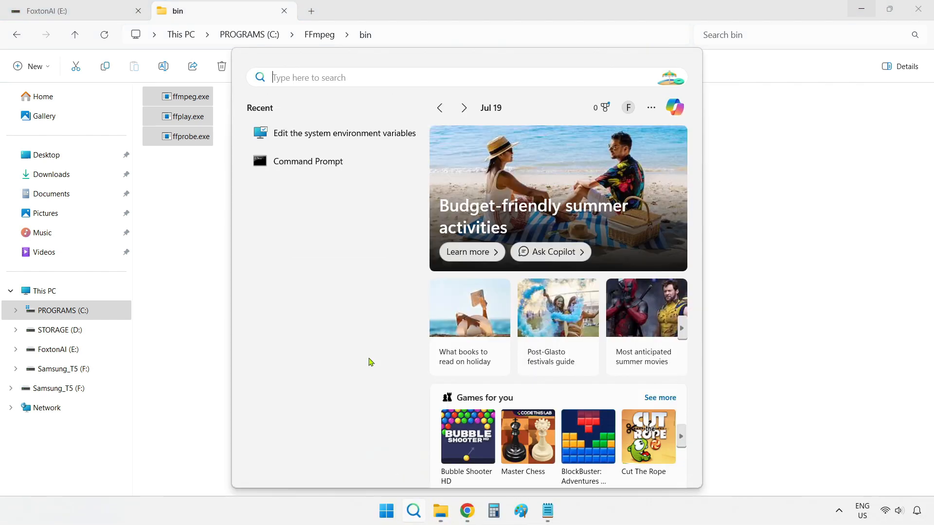
pyautogui.click(321, 171)
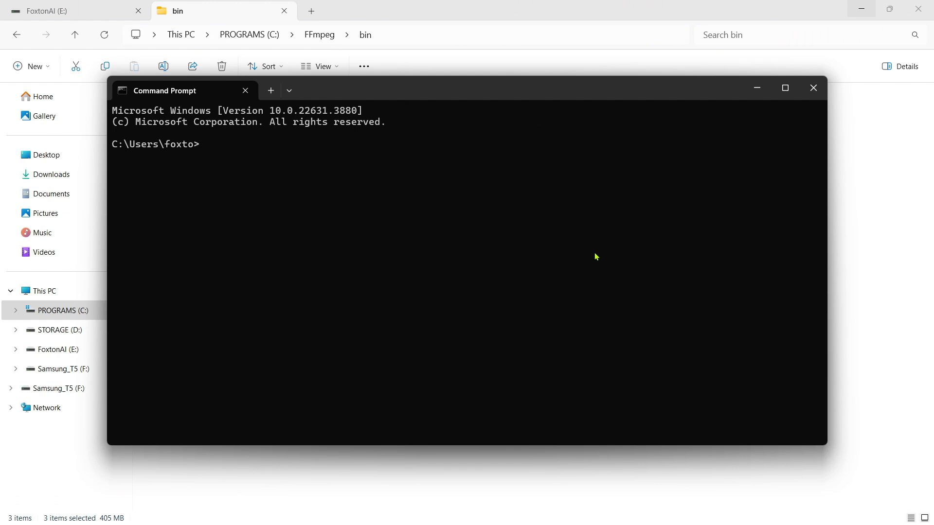
pyautogui.write('ffmpeg')
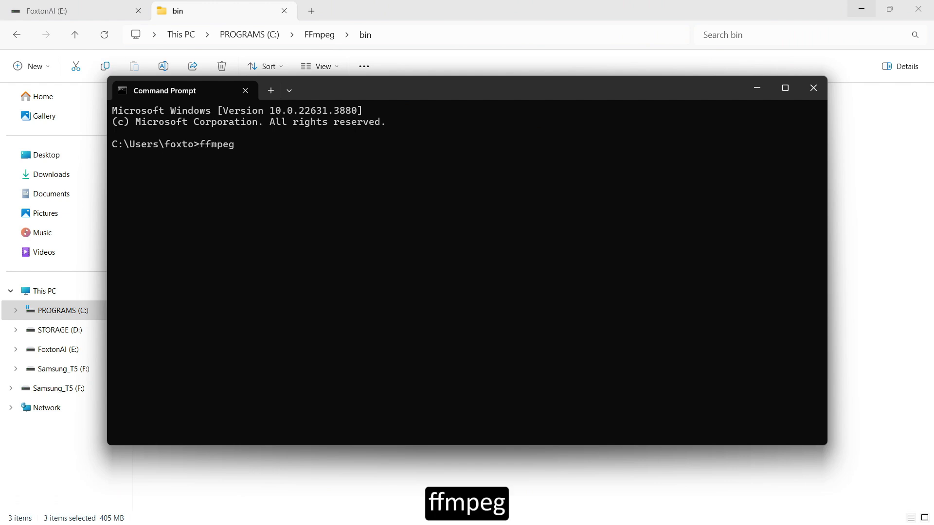
pyautogui.press('Return')
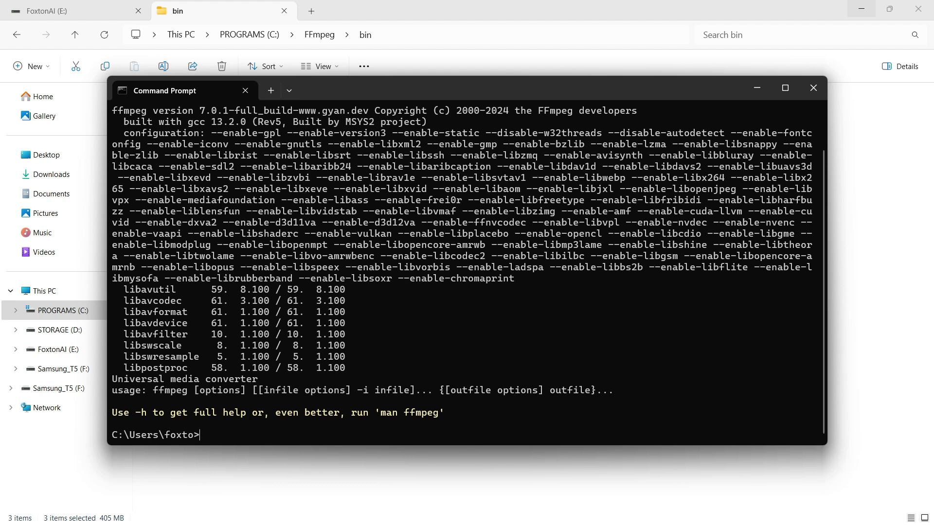
pyautogui.click(812, 89)
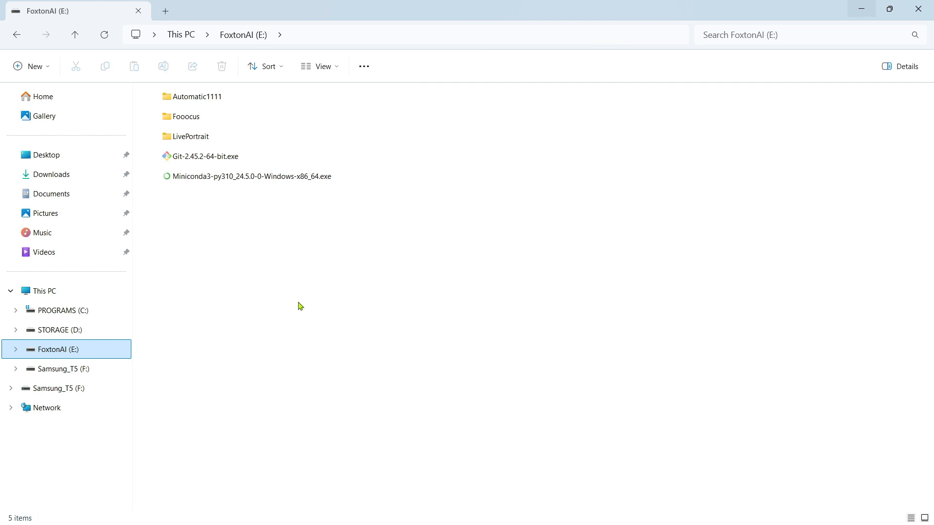
# Open a Command Prompt in E:\LivePortrait and activate the LivePortrait environment with conda activate LivePortrait.
pyautogui.click(216, 141)
pyautogui.doubleClick(216, 141)
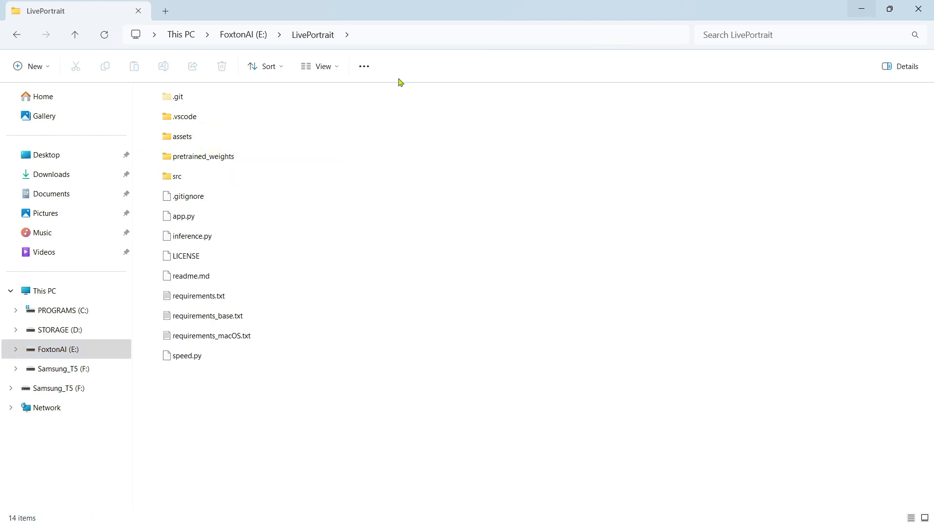
pyautogui.click(406, 36)
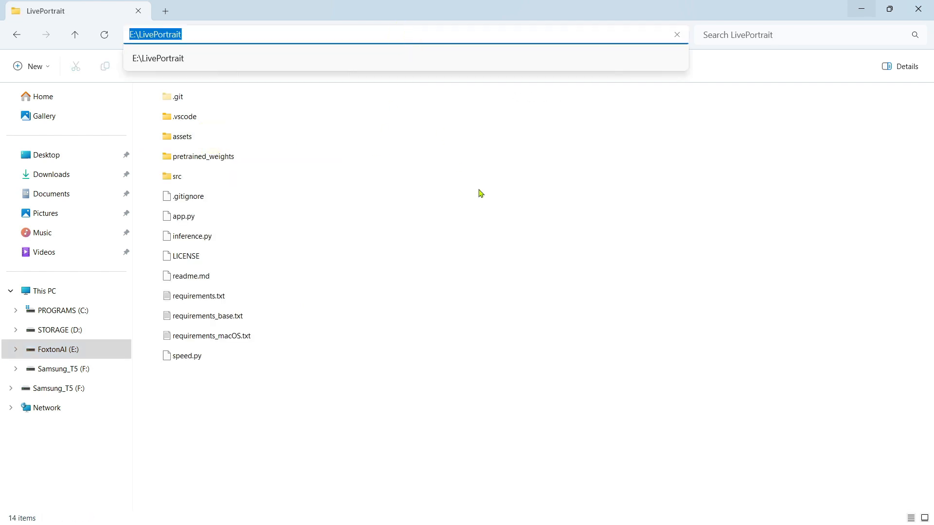
pyautogui.write('cmd')
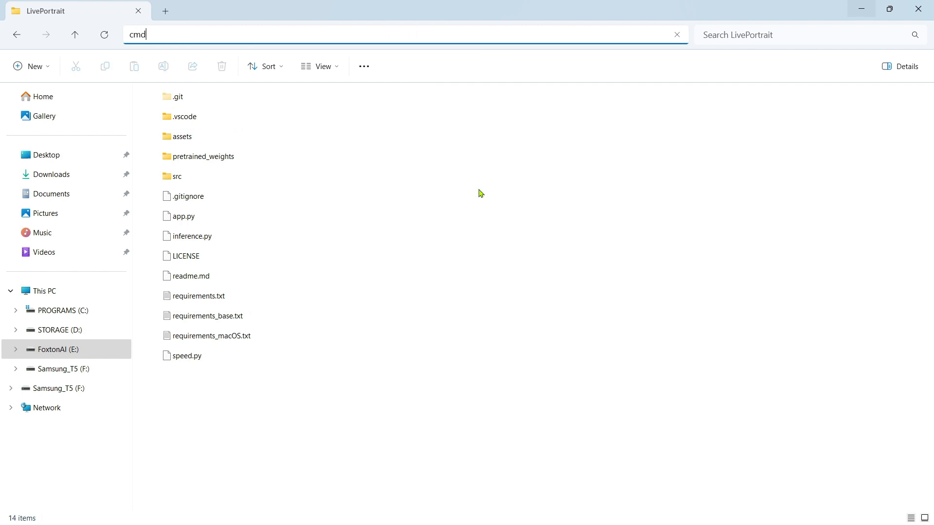
pyautogui.press('Return')
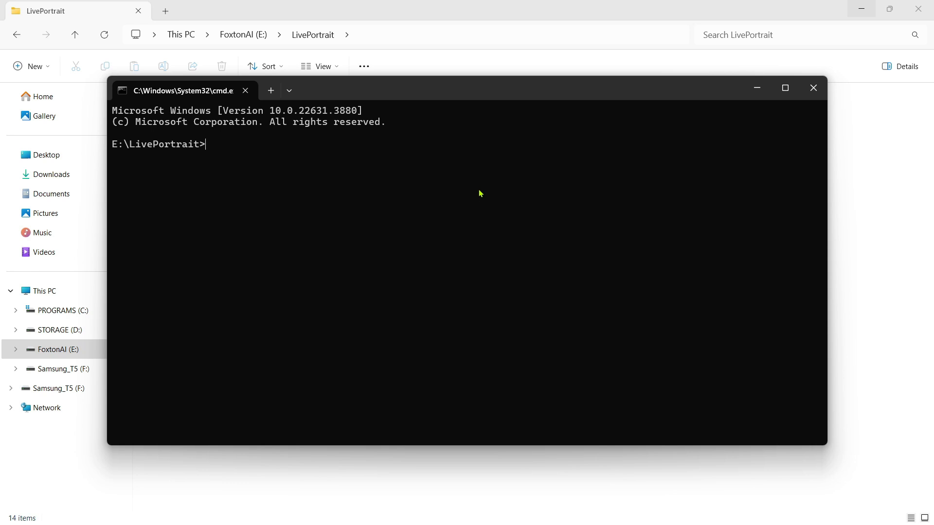
pyautogui.write('conda activate LivePortrait')
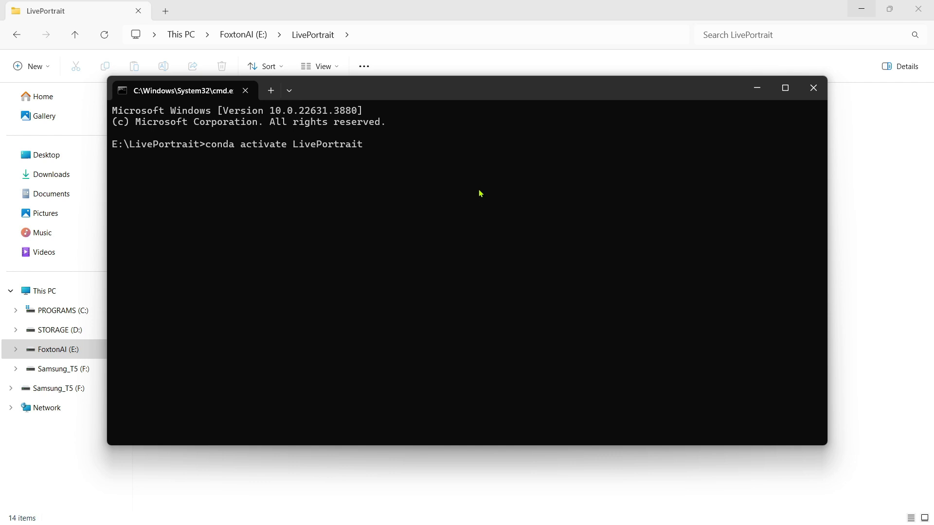
pyautogui.press('Return')
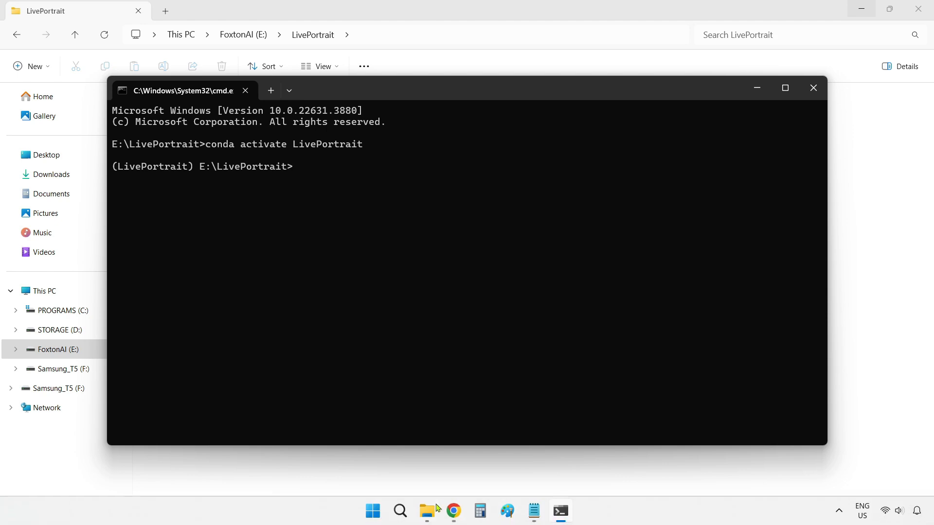
# Copy the python app.py command for Linux and Windows from the Gradio interface section of the LivePortrait GitHub README in Chrome.
pyautogui.click(453, 510)
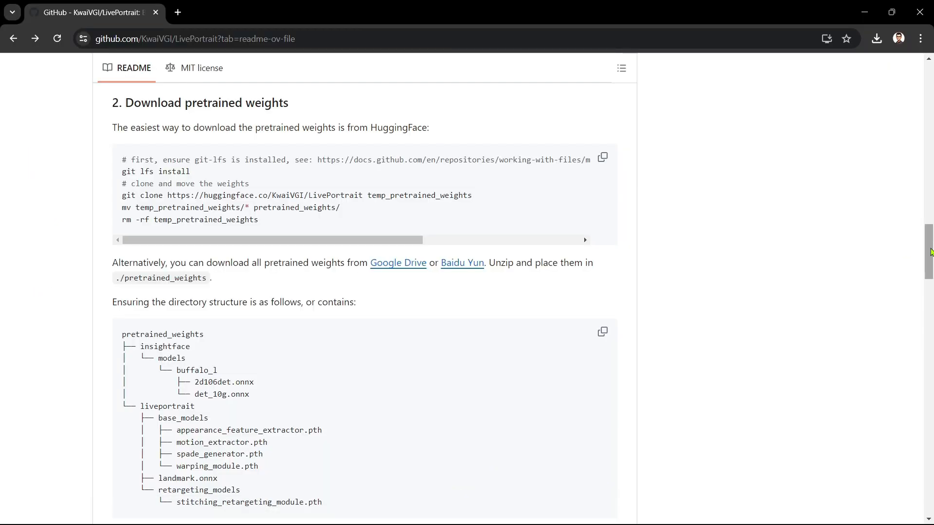
pyautogui.moveTo(929, 253); pyautogui.dragTo(926, 395)
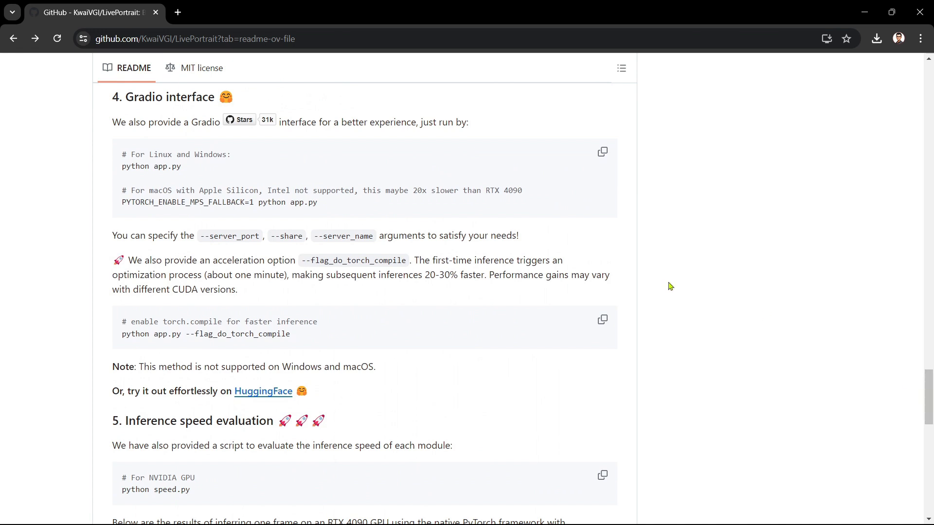
pyautogui.moveTo(182, 167); pyautogui.dragTo(121, 167)
pyautogui.hotkey('ctrl', 'c')
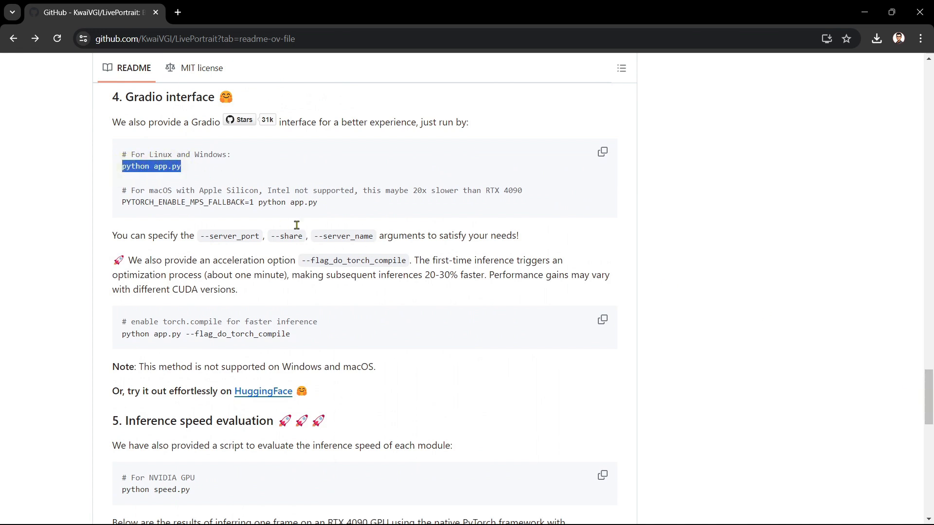
pyautogui.moveTo(495, 522)
pyautogui.click(562, 509)
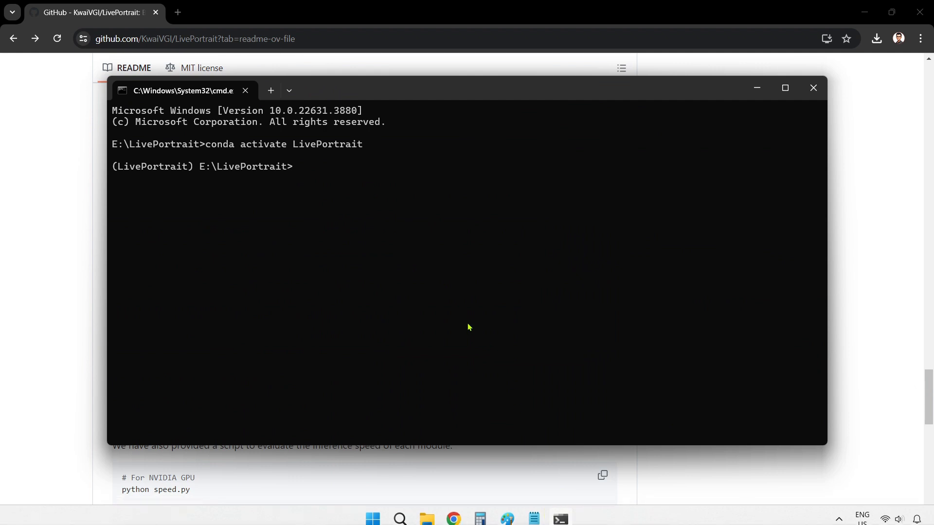
pyautogui.hotkey('ctrl', 'v')
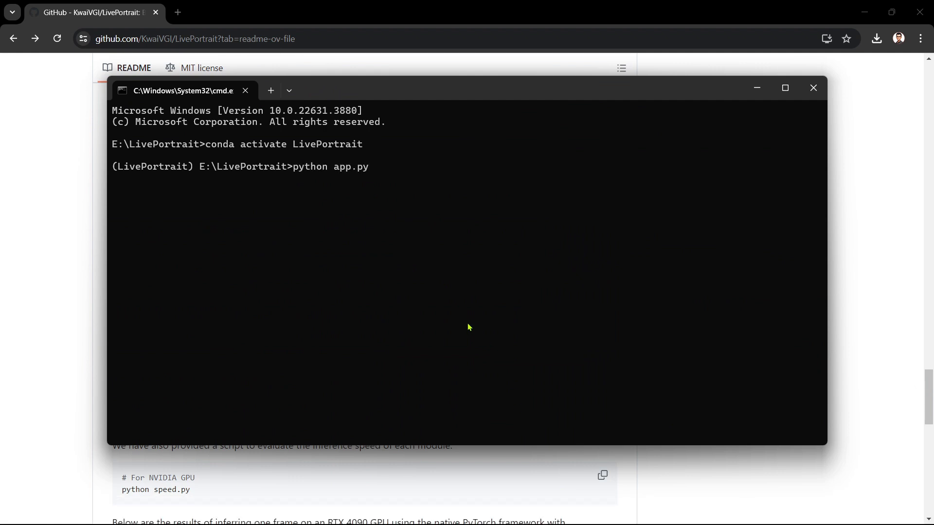
pyautogui.press('Return')
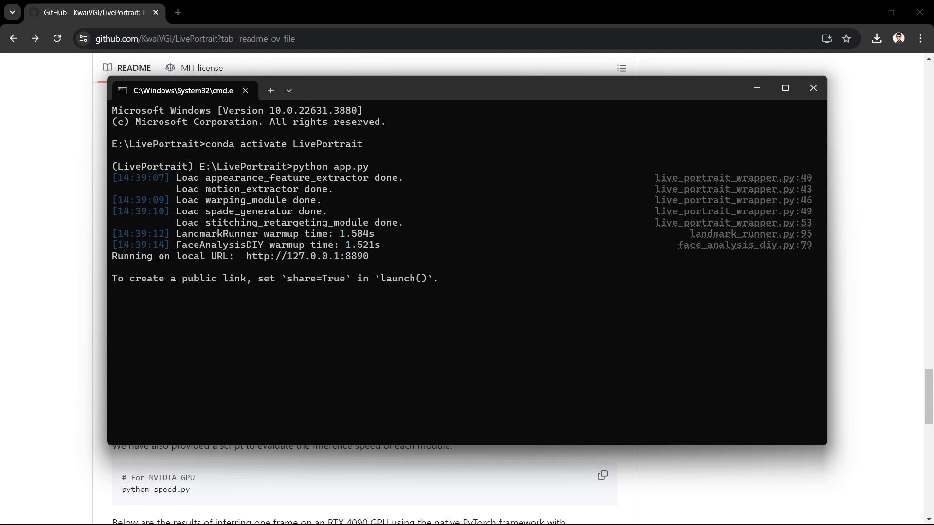
pyautogui.keyDown('ctrl'); pyautogui.click(323, 257); pyautogui.keyUp('ctrl')
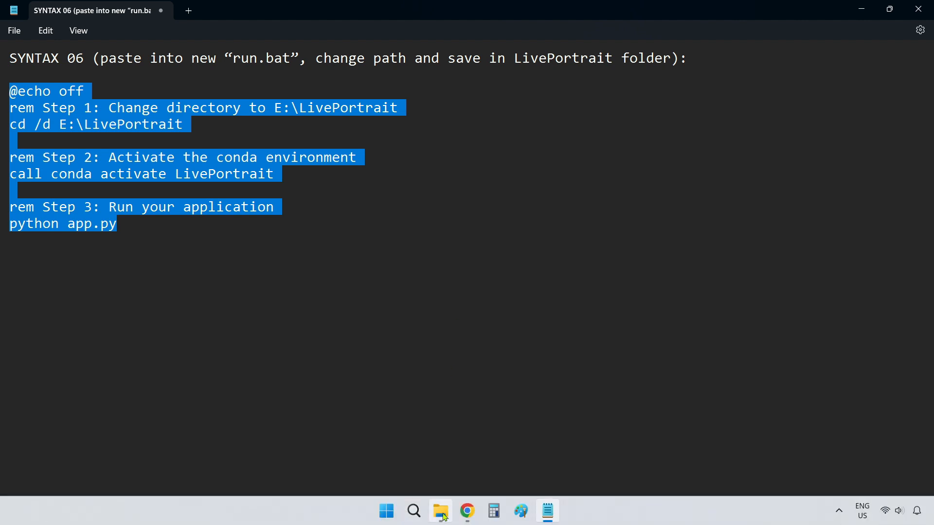
# Open the LivePortrait folder in File Explorer and create a new text document in it.
pyautogui.click(441, 510)
pyautogui.doubleClick(189, 138)
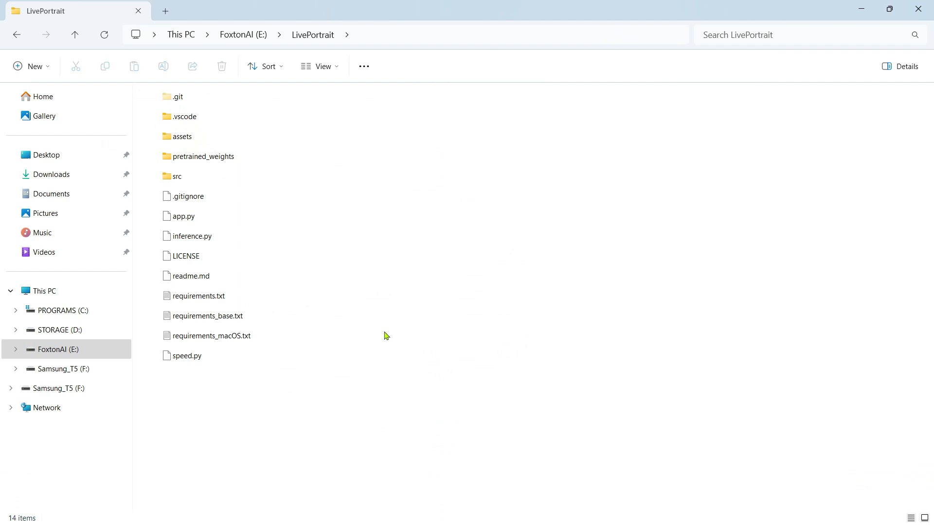
pyautogui.click(400, 364)
pyautogui.rightClick(400, 365)
pyautogui.moveTo(436, 316)
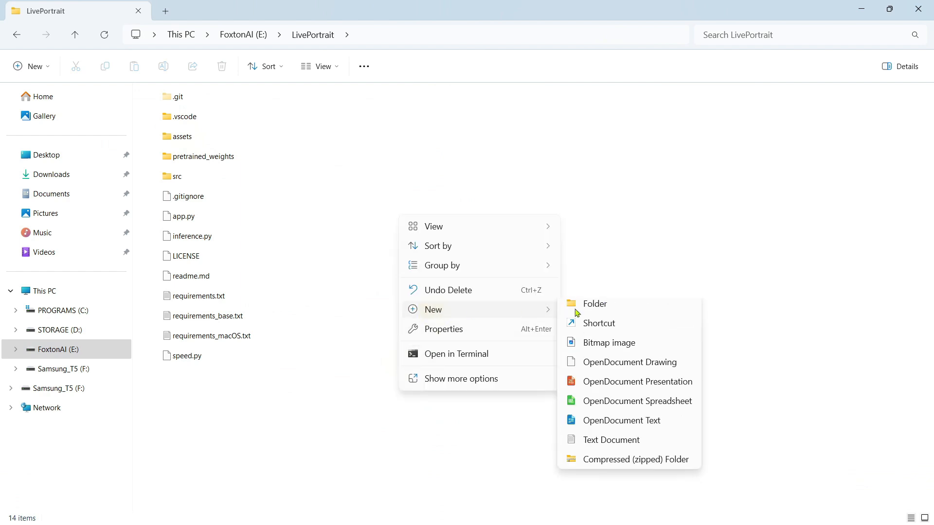
pyautogui.click(608, 446)
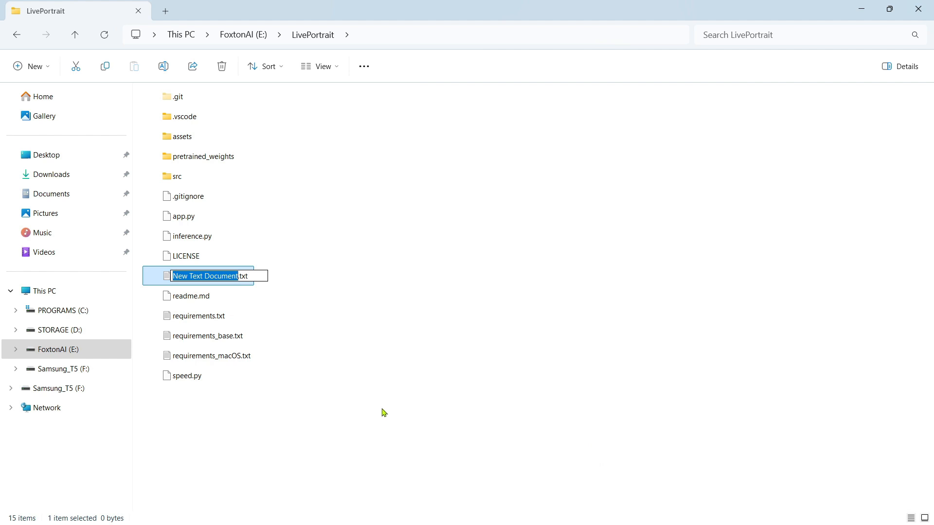
# Rename the new text document, including its extension, to run.bat and accept the extension change.
pyautogui.moveTo(259, 275); pyautogui.dragTo(162, 277)
pyautogui.press('BackSpace')
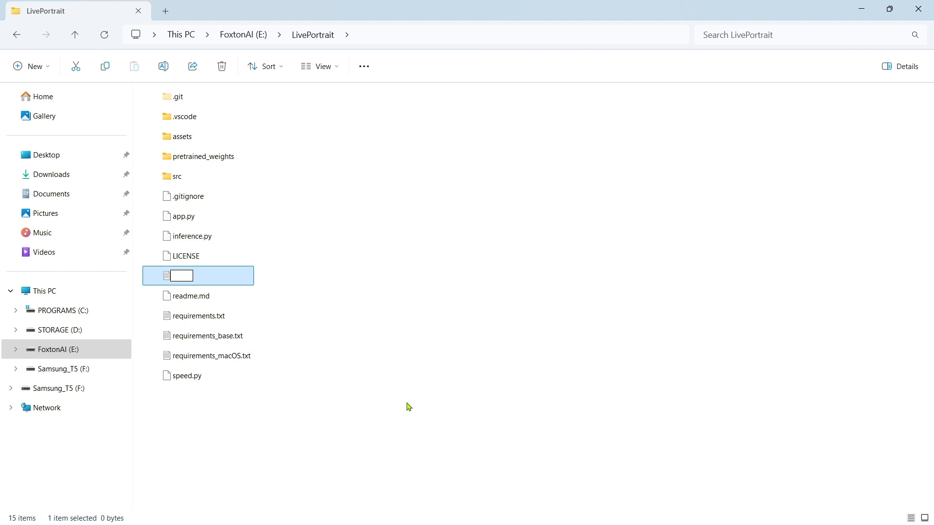
pyautogui.write('ru')
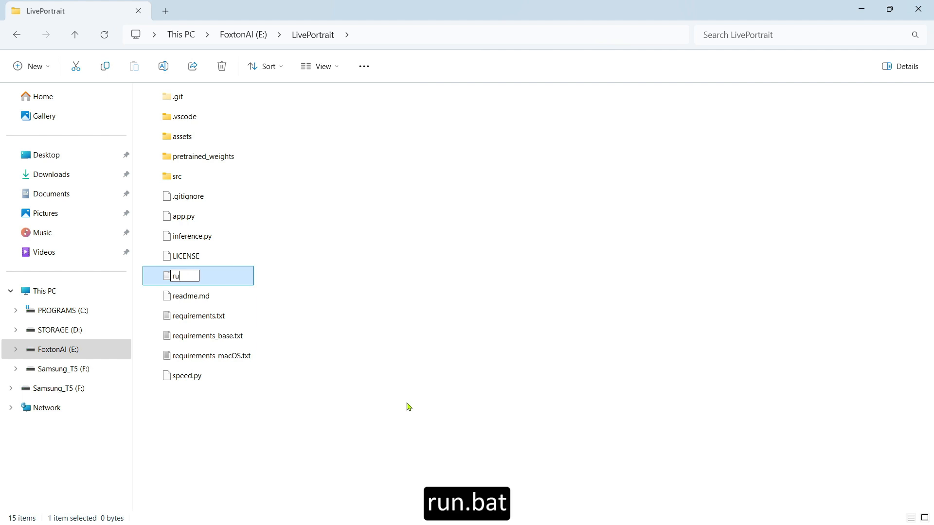
pyautogui.write('n.bat')
pyautogui.press('Return')
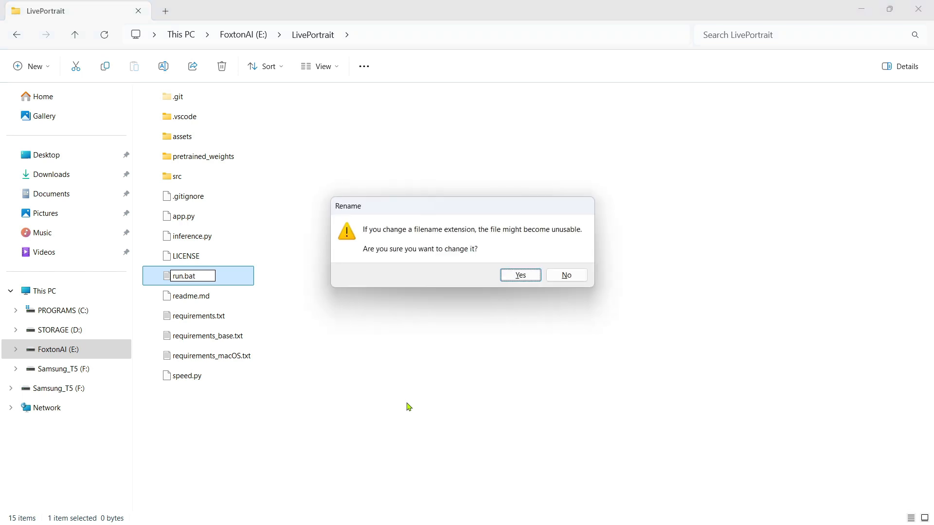
pyautogui.click(535, 276)
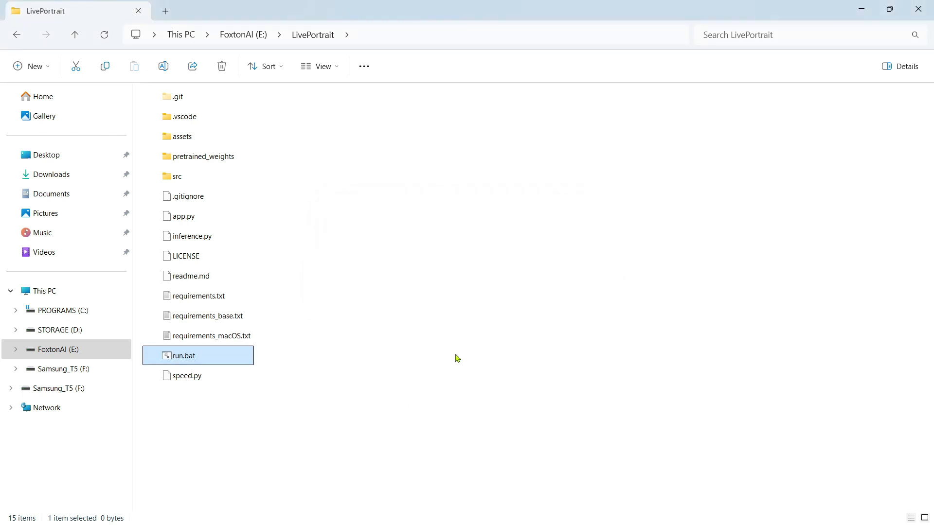
pyautogui.rightClick(192, 359)
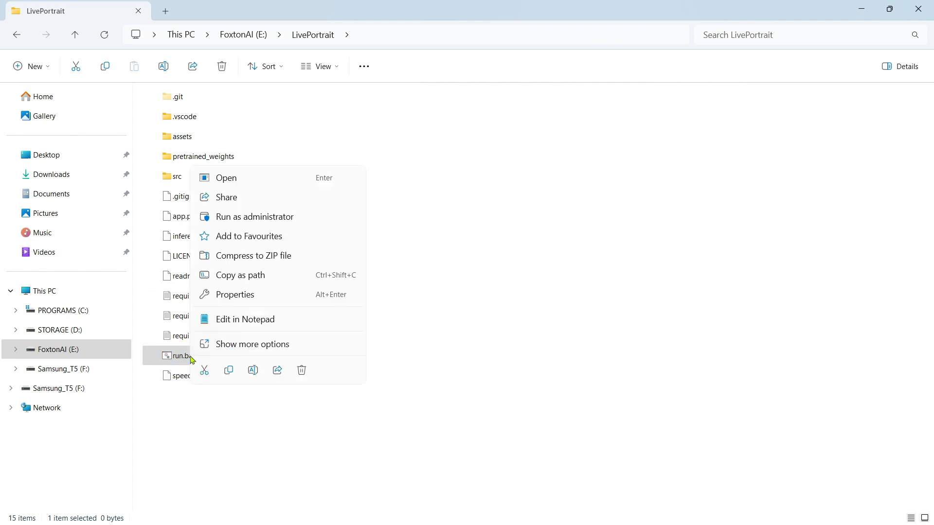
pyautogui.click(287, 319)
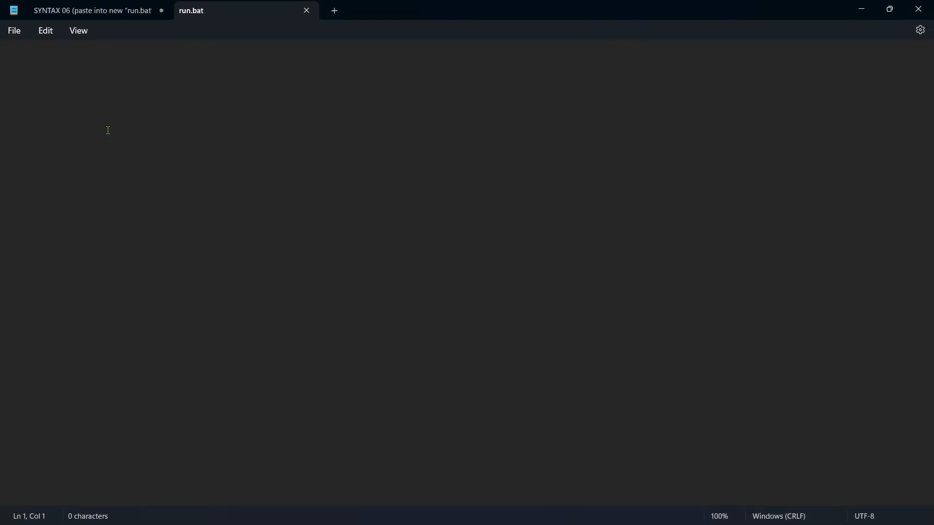
pyautogui.click(89, 12)
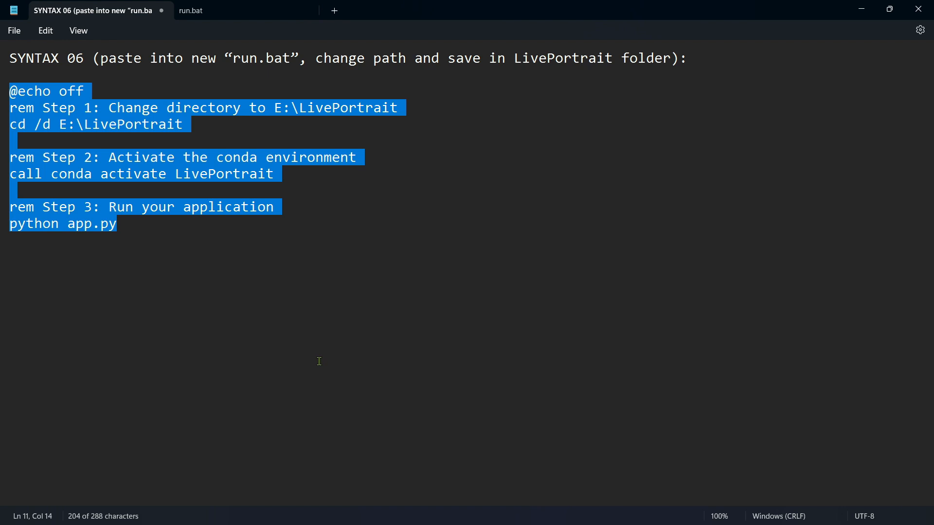
pyautogui.click(236, 11)
pyautogui.write('@echo off rem Step 1: Change directory to E:\\LivePortrait cd /d E:\\LivePortrait  rem Step 2: Activate the conda environment call conda activate LivePortrait  rem Step 3: Run your application python app.py')
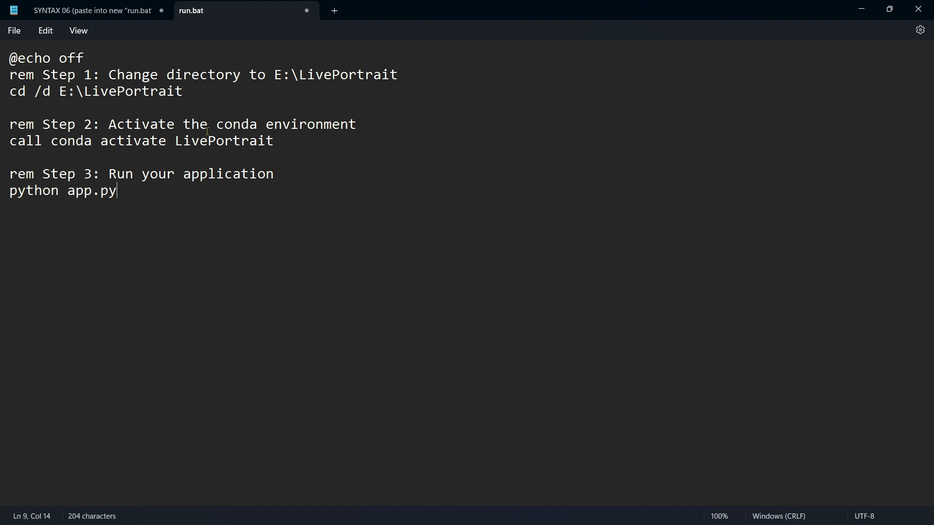
# Check the E:\LivePortrait path in the cd /d line of run.bat and save the file.
pyautogui.moveTo(186, 92); pyautogui.dragTo(61, 97)
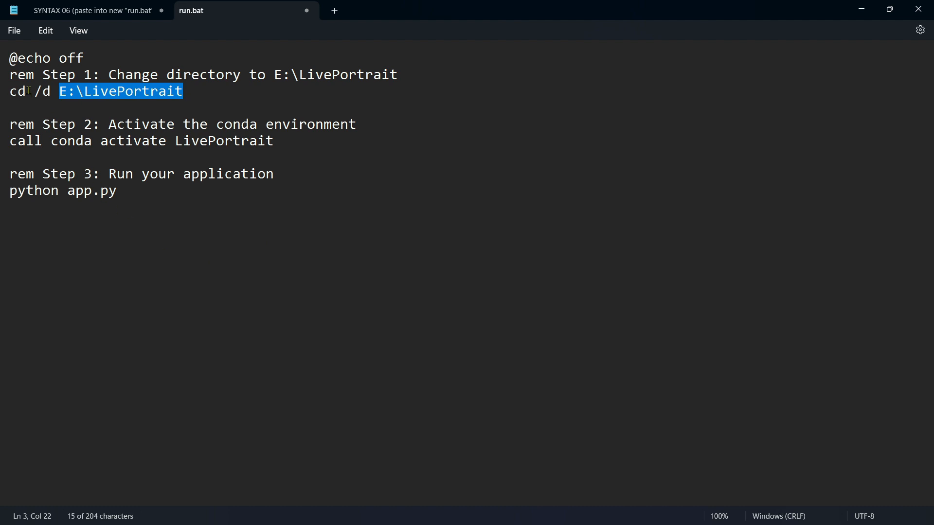
pyautogui.moveTo(52, 93); pyautogui.dragTo(4, 95)
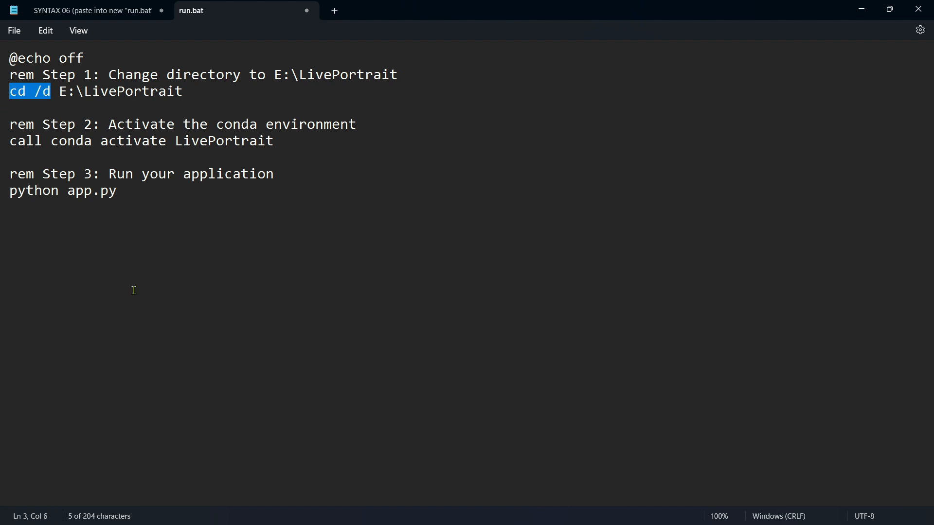
pyautogui.moveTo(184, 93); pyautogui.dragTo(63, 97)
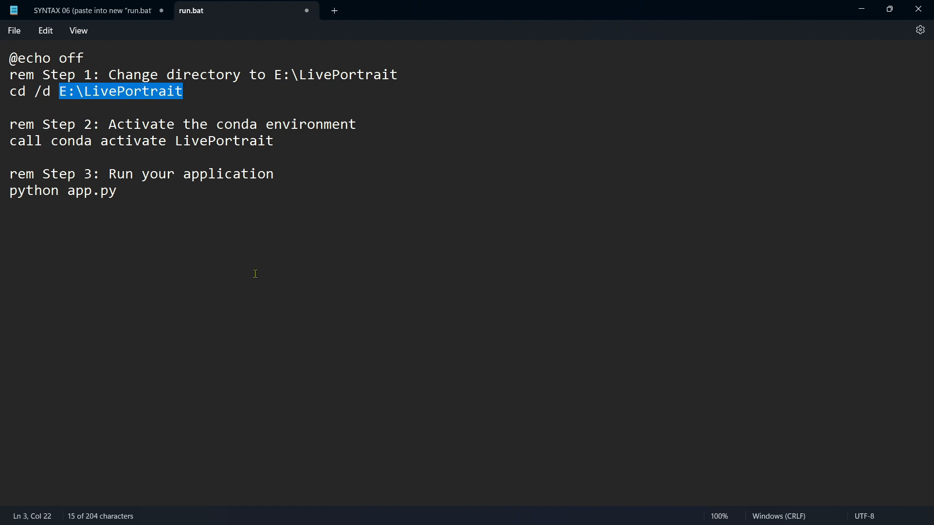
pyautogui.click(15, 30)
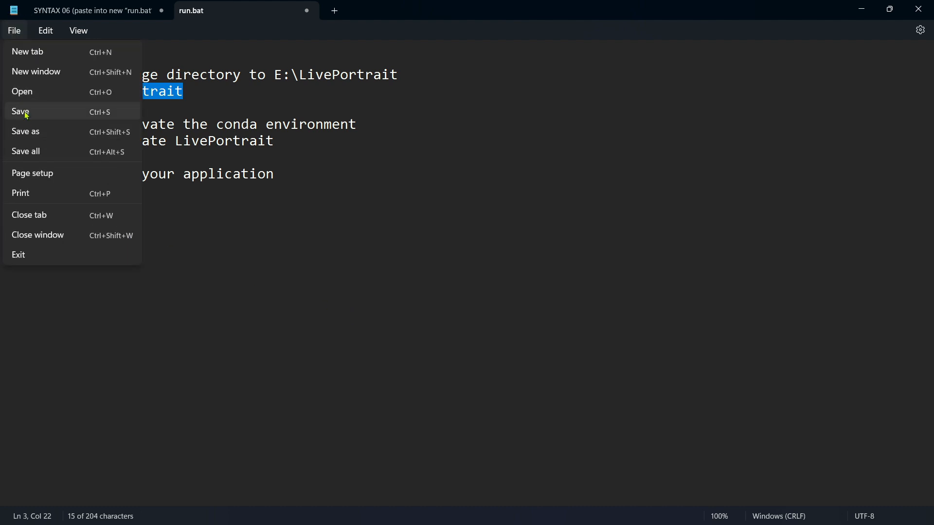
pyautogui.click(22, 112)
# Launch run.bat from the LivePortrait folder and open the local Gradio URL from its console.
pyautogui.click(437, 511)
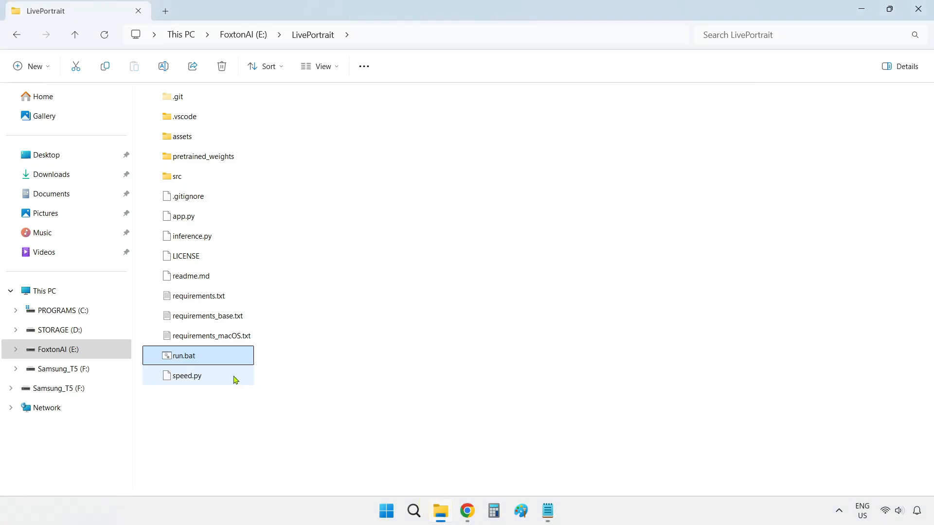
pyautogui.doubleClick(198, 357)
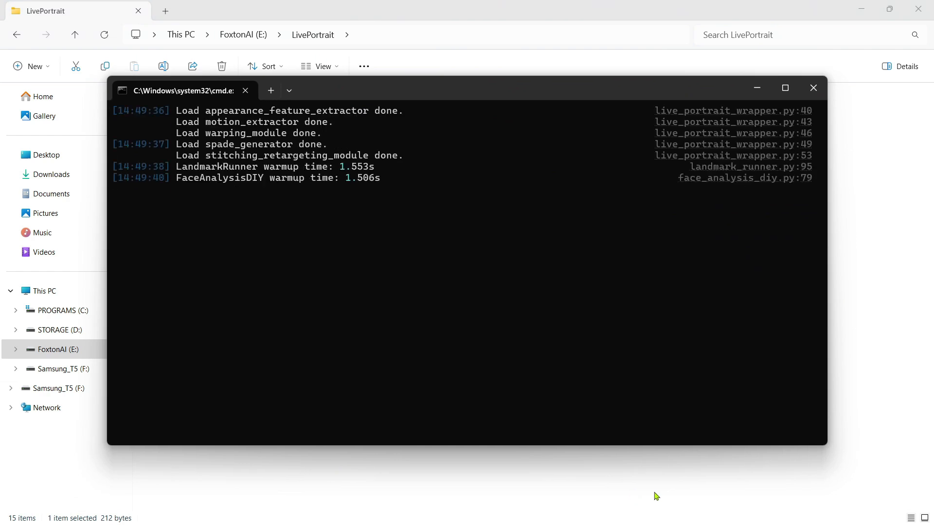
pyautogui.keyDown('ctrl'); pyautogui.click(338, 190); pyautogui.keyUp('ctrl')
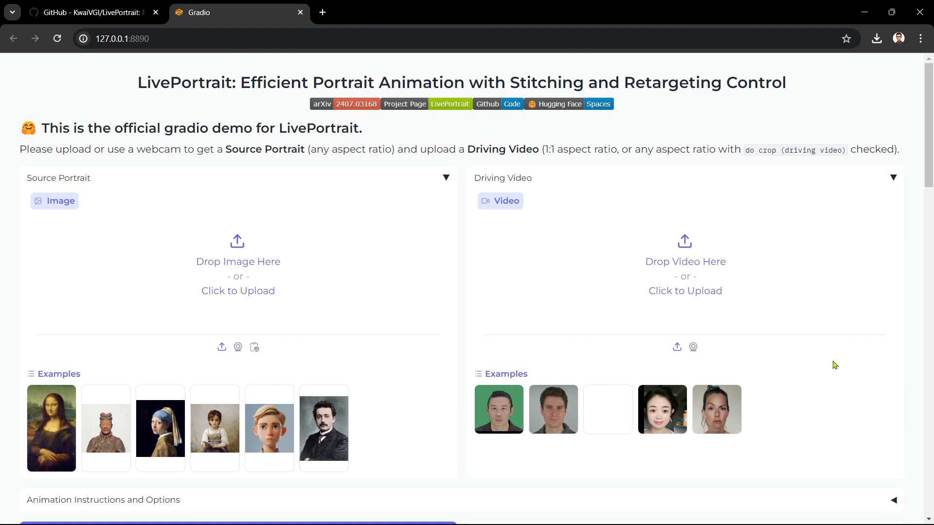
# Try the dark theme at 127.0.0.1:8890/?__theme=dark and return to the default Gradio page.
pyautogui.click(250, 39)
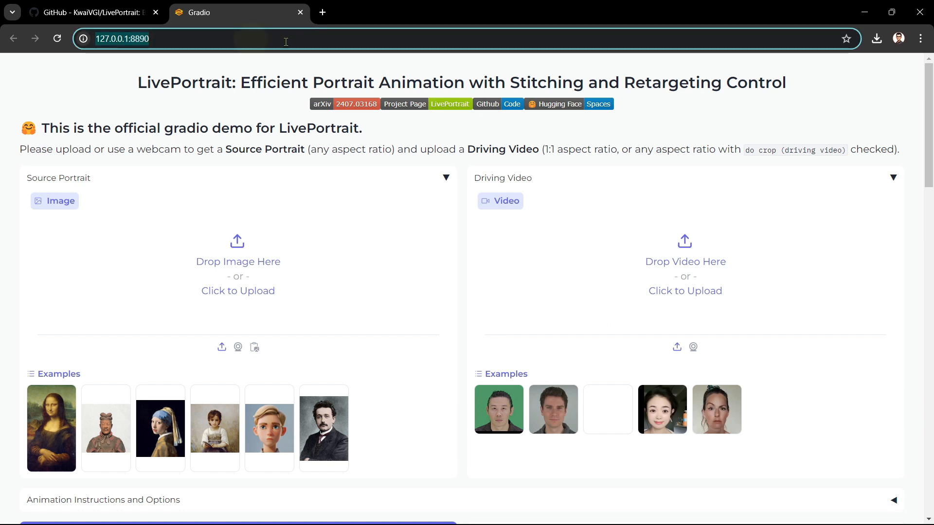
pyautogui.write('127.0.0.1:8890/?__theme=dark')
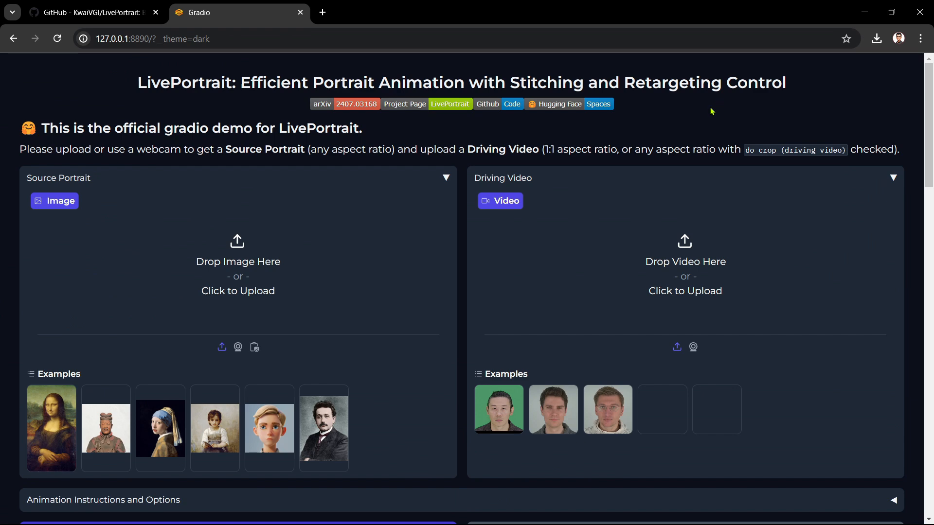
pyautogui.click(11, 40)
# Load the Gradio page in dark theme by extending its address to 127.0.0.1:8890/?__theme=dark.
pyautogui.click(161, 39)
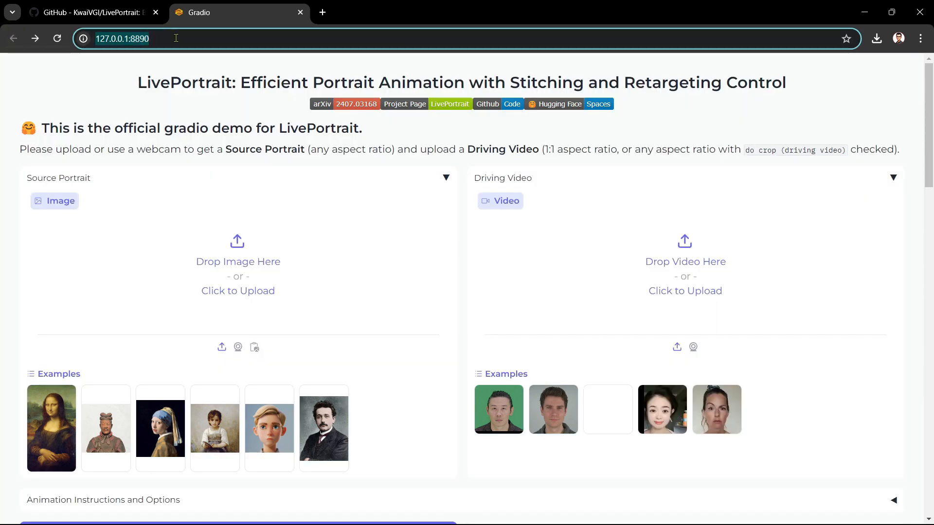
pyautogui.click(197, 40)
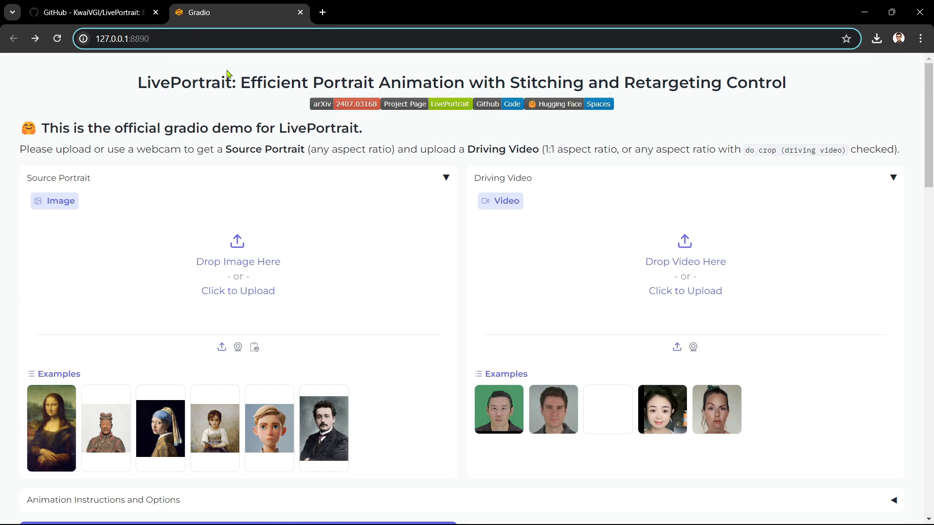
pyautogui.write('/')
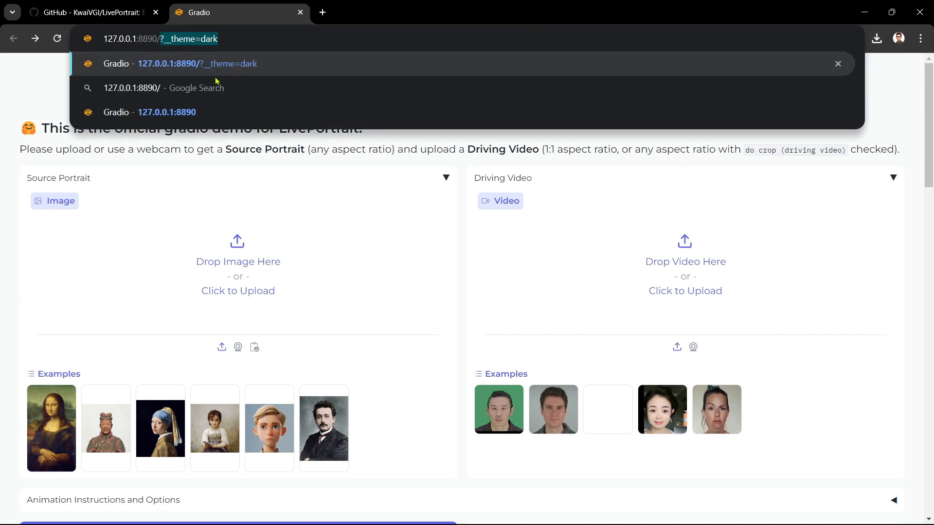
pyautogui.click(214, 64)
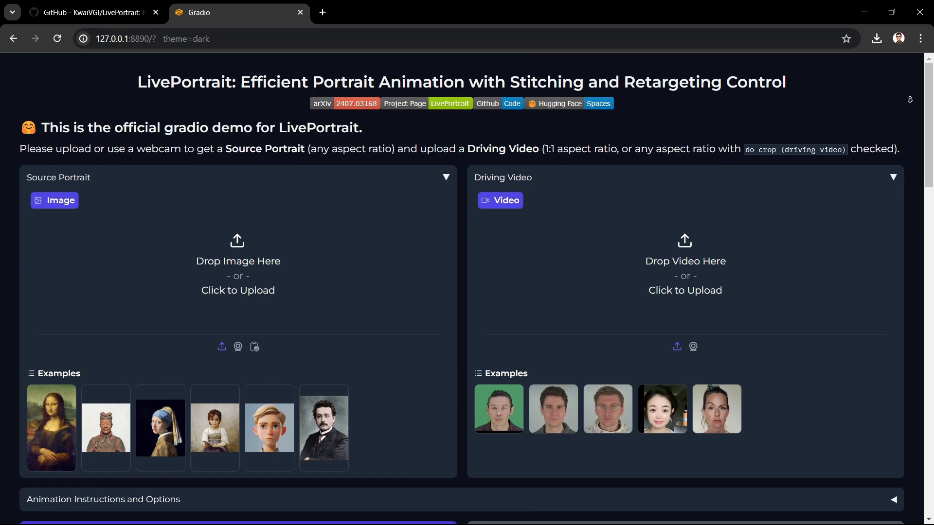
# Look through the LivePortrait interface, from the portrait and video inputs and the examples table to the Retargeting section.
pyautogui.scroll(-2, 912, 97)
pyautogui.scroll(-4, 916, 119)
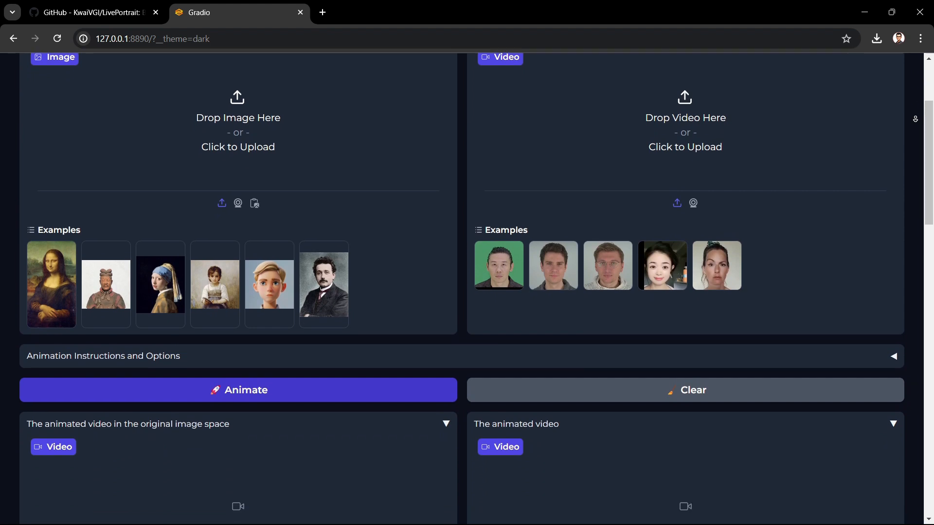
pyautogui.scroll(-4, 916, 119)
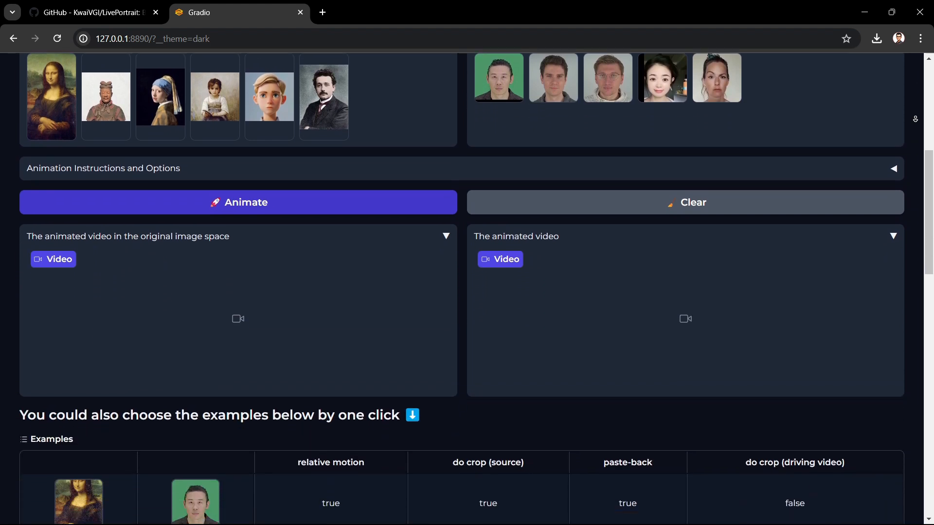
pyautogui.scroll(-4, 915, 118)
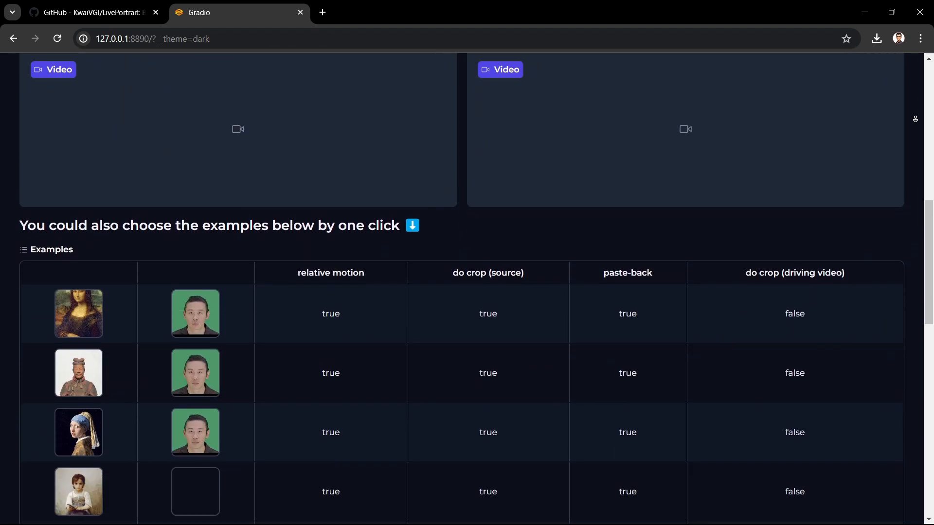
pyautogui.scroll(-4, 915, 118)
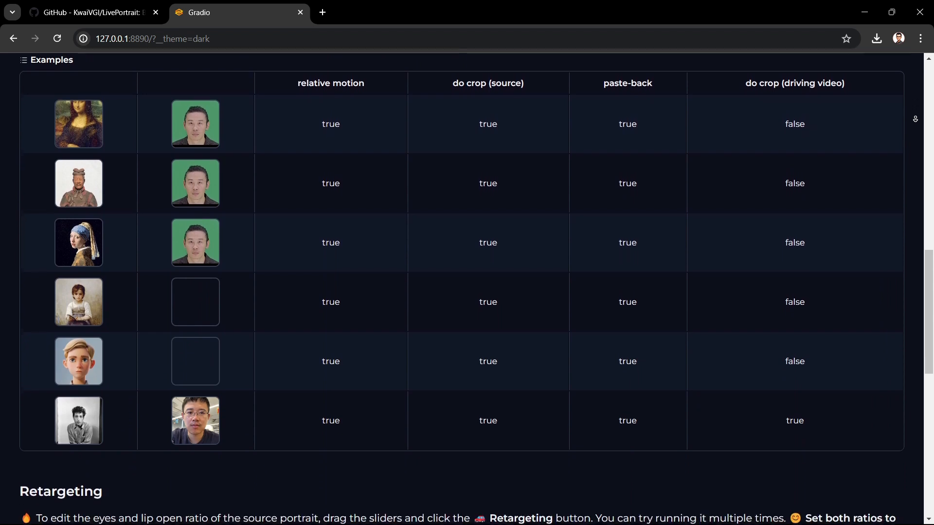
pyautogui.scroll(-4, 915, 119)
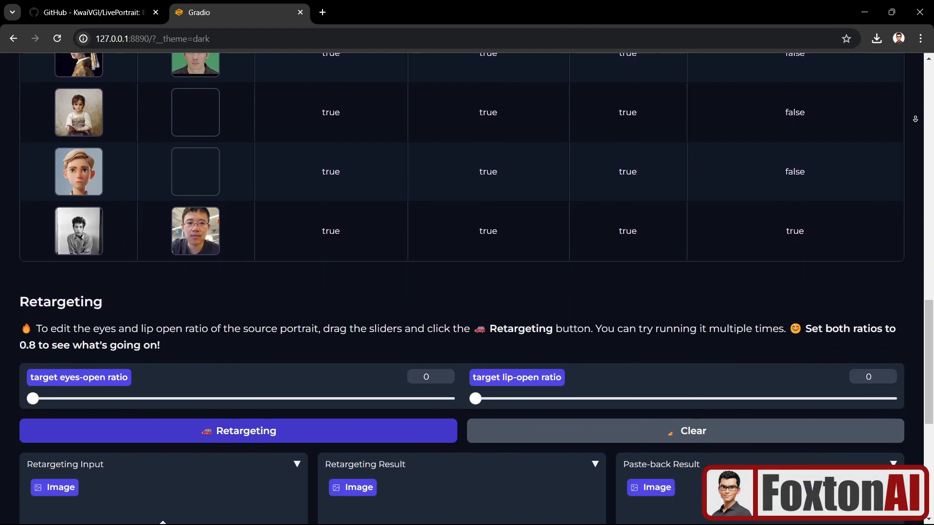
pyautogui.scroll(-4, 915, 119)
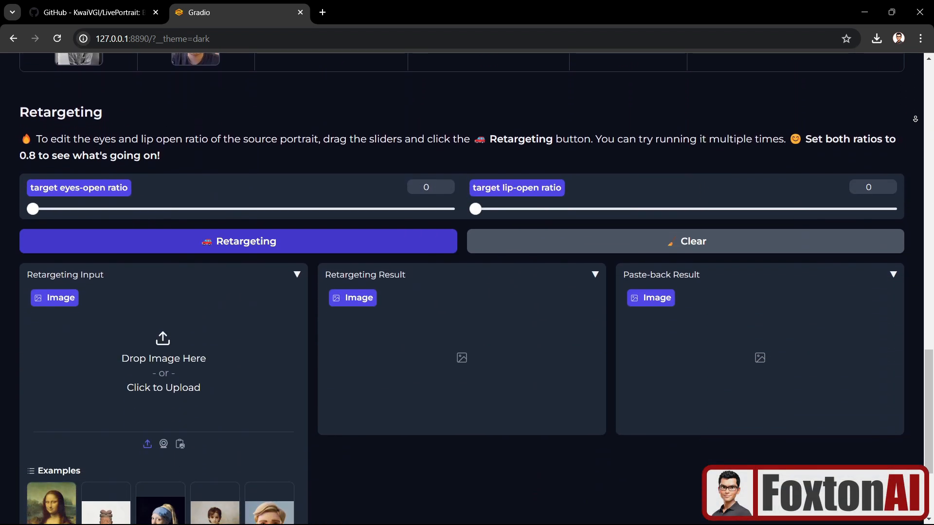